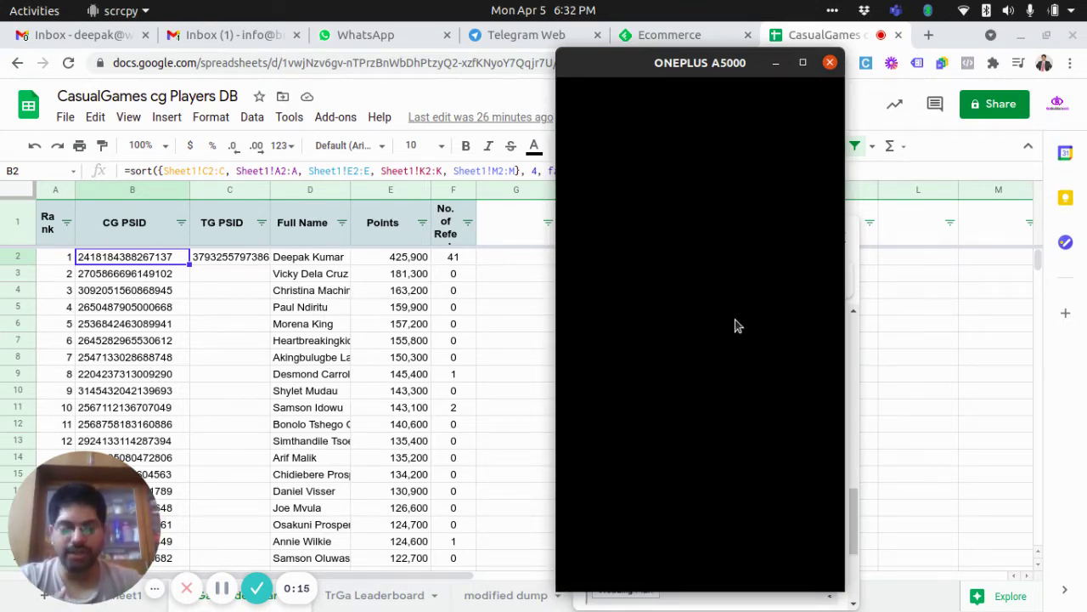
Wake the mirrored phone and request the Top 10 Leaderboard from the TriviaGames chatbot.
right_click(736, 325)
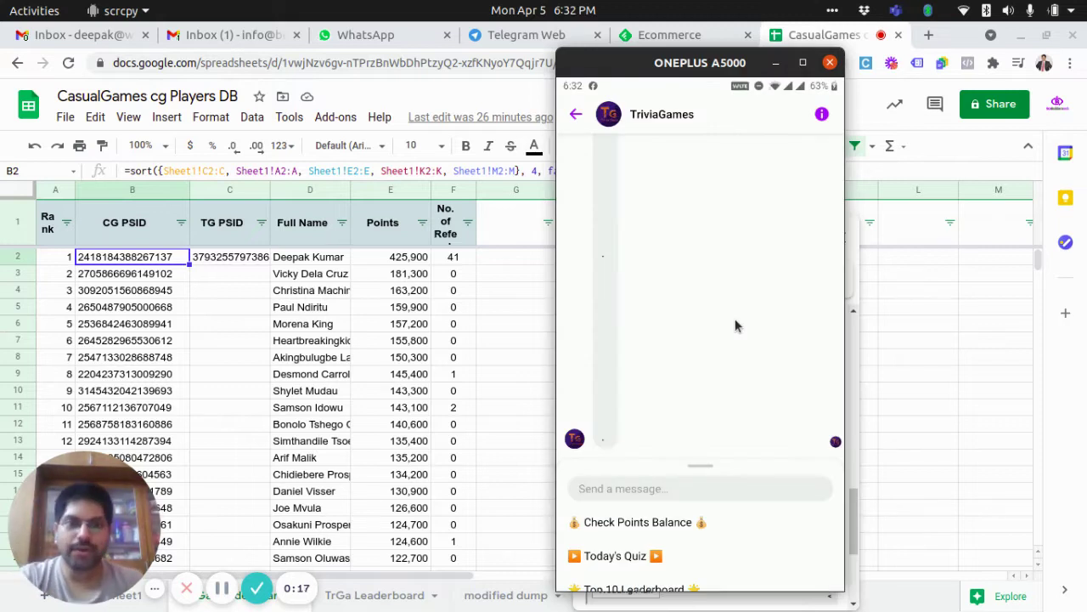
scroll(650, 451, "down", 2)
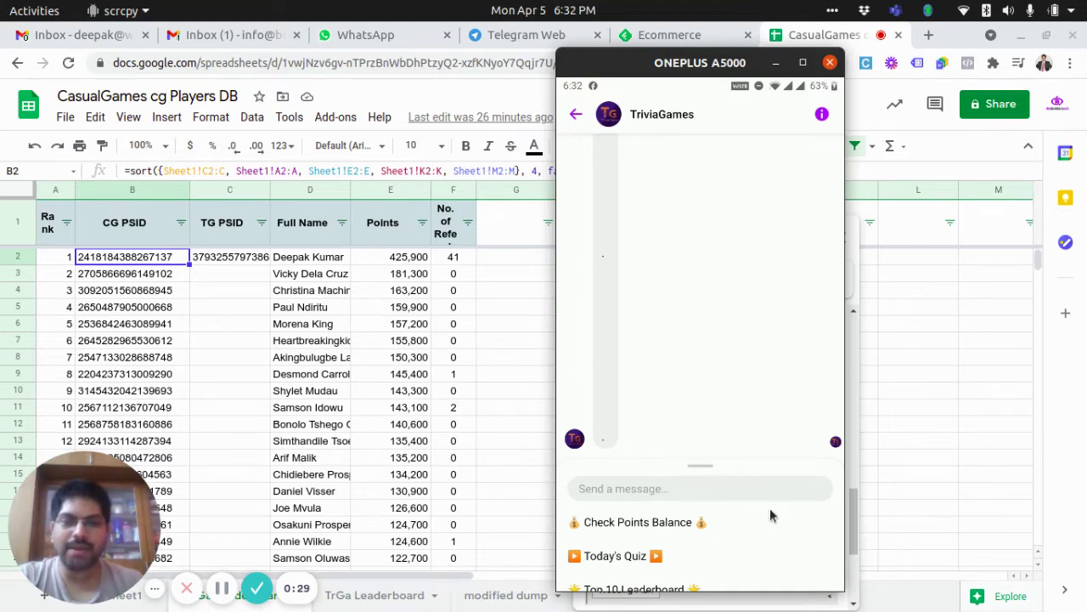
left_click_drag(712, 477, 707, 445)
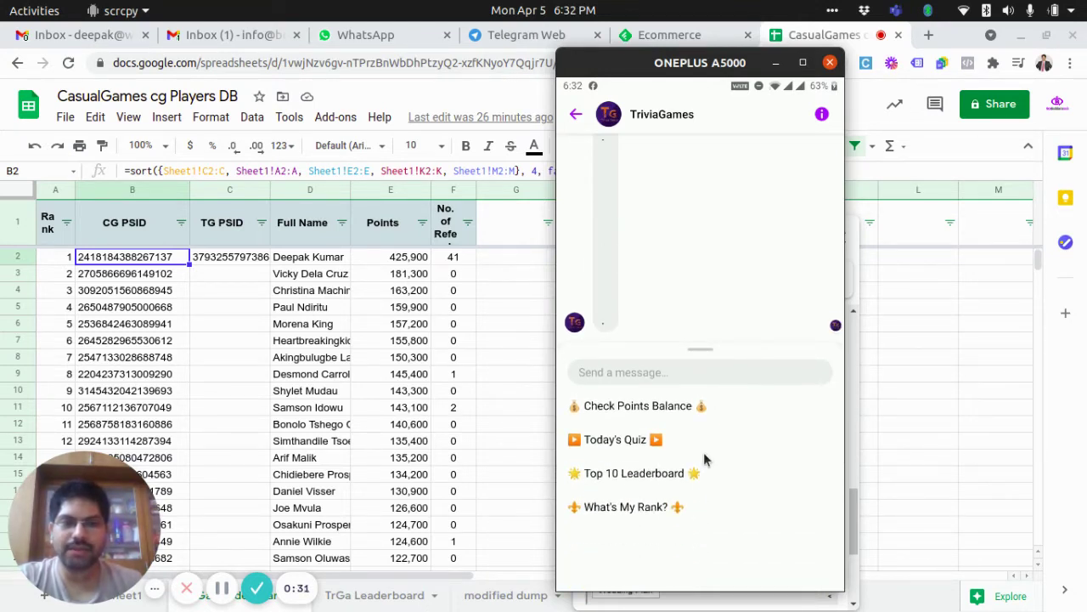
left_click(630, 478)
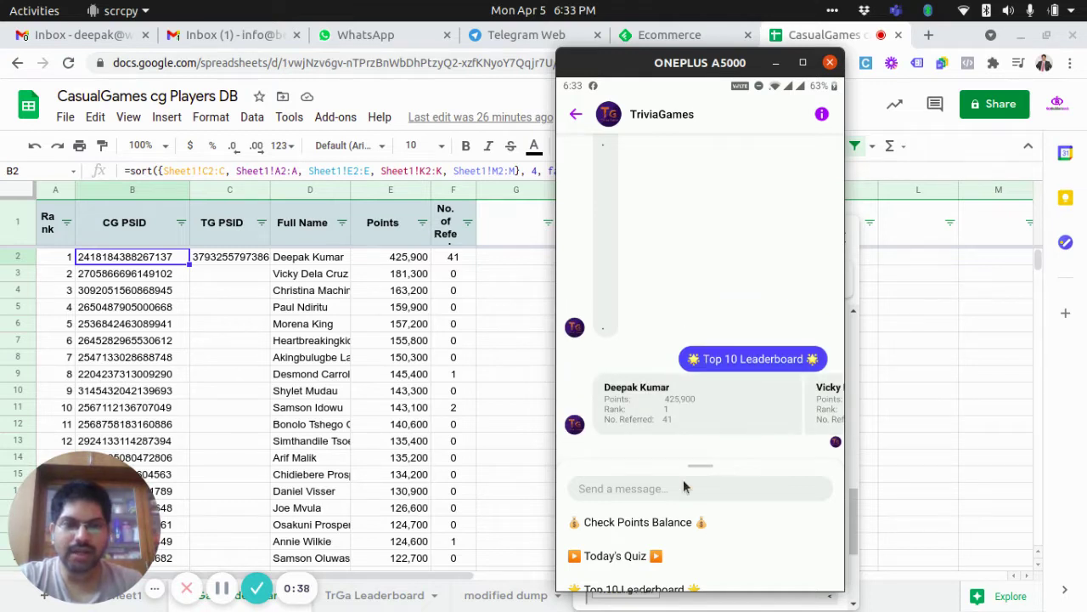
Browse the Top 10 Leaderboard cards through to the end and request more items with View More.
scroll(696, 467, "down", 3)
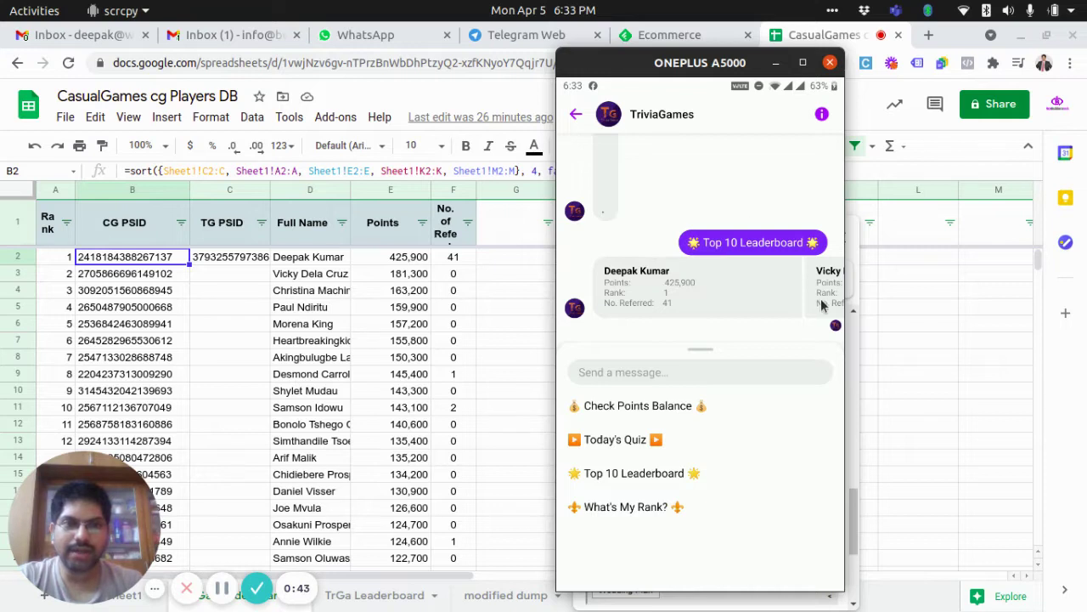
scroll(797, 295, "right", 2)
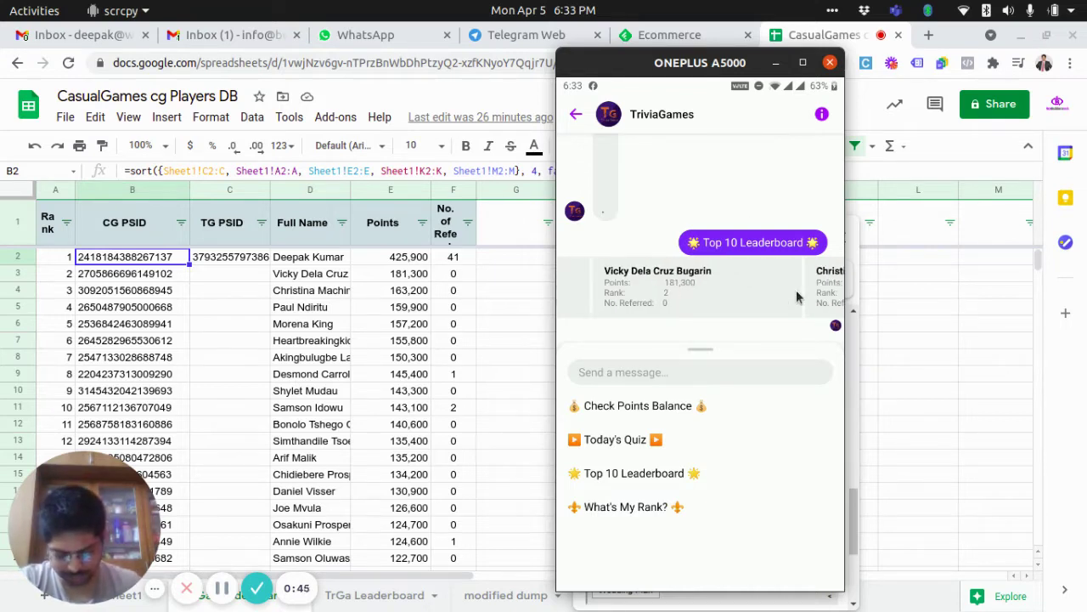
scroll(797, 296, "left", 2)
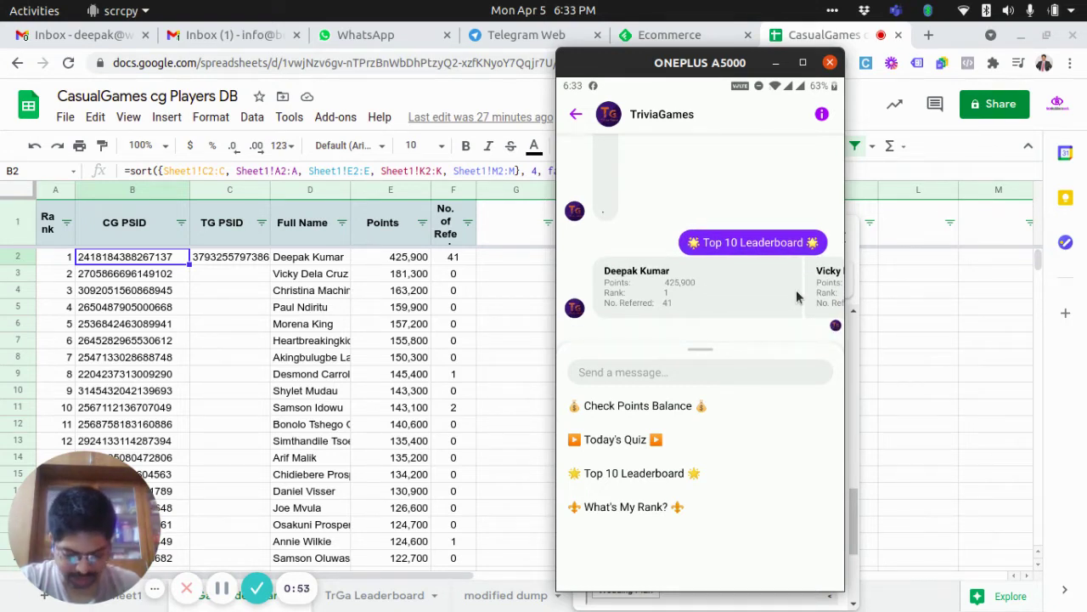
scroll(797, 295, "right", 2)
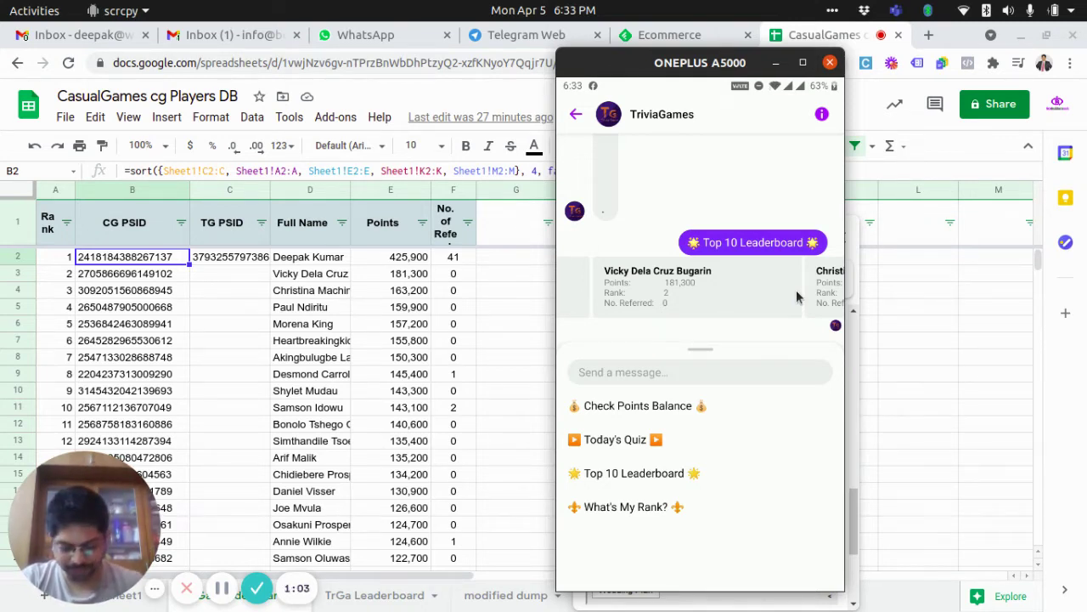
scroll(797, 296, "right", 1)
scroll(797, 295, "right", 5)
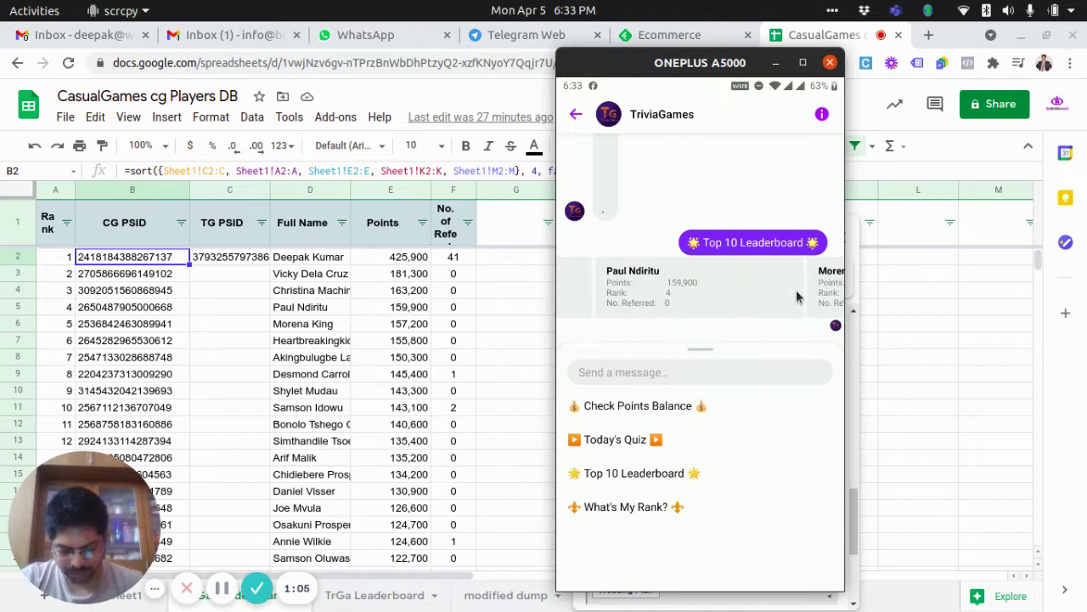
scroll(797, 296, "right", 3)
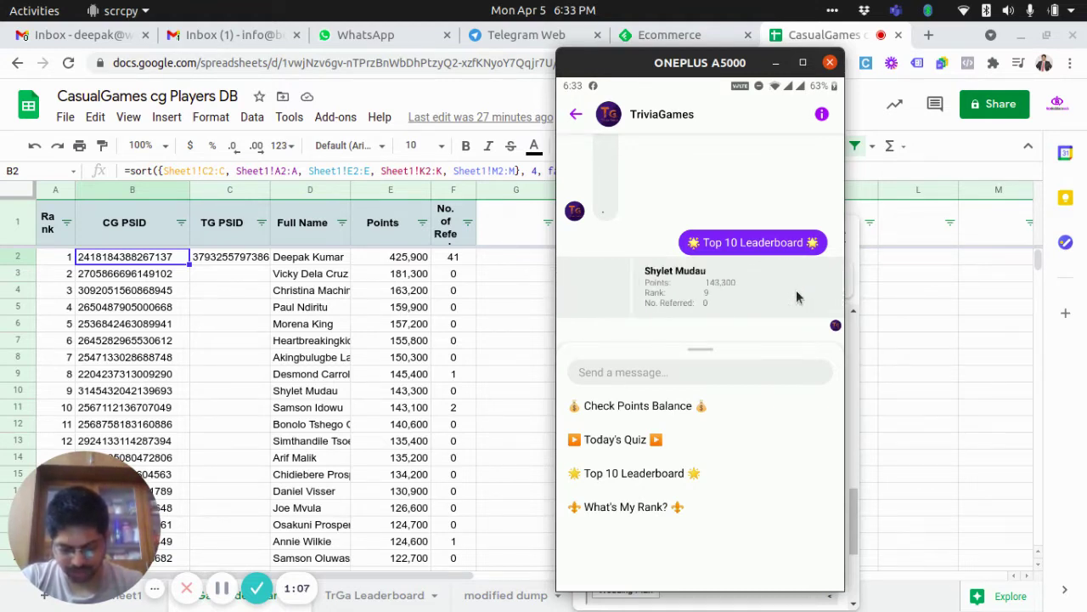
left_click(797, 295)
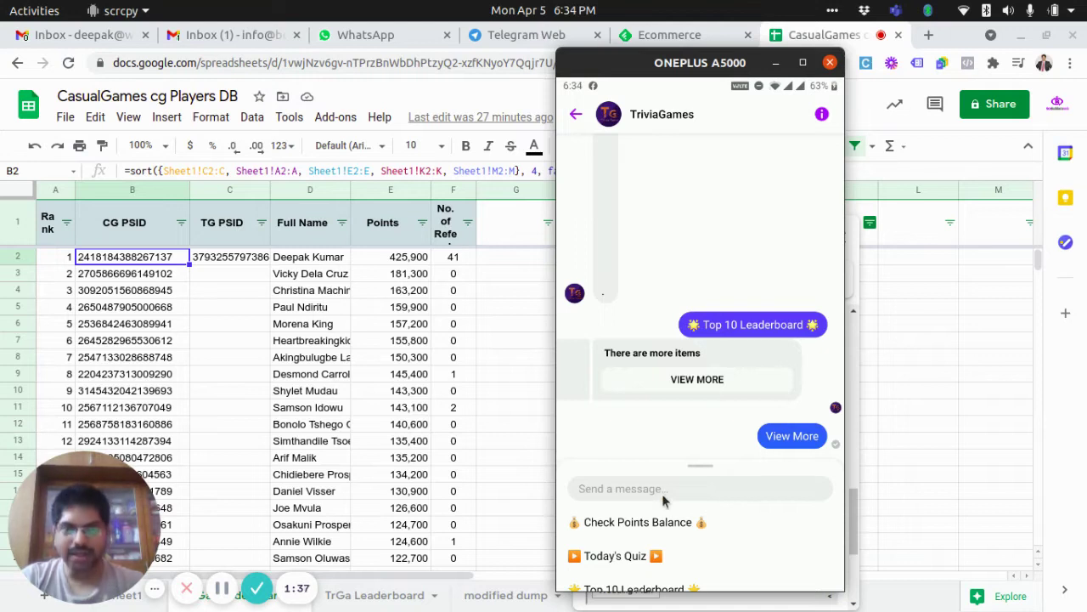
Request What's My Rank? from the TriviaGames chatbot and review its reply alongside the earlier leaderboard messages.
scroll(713, 480, "down", 2)
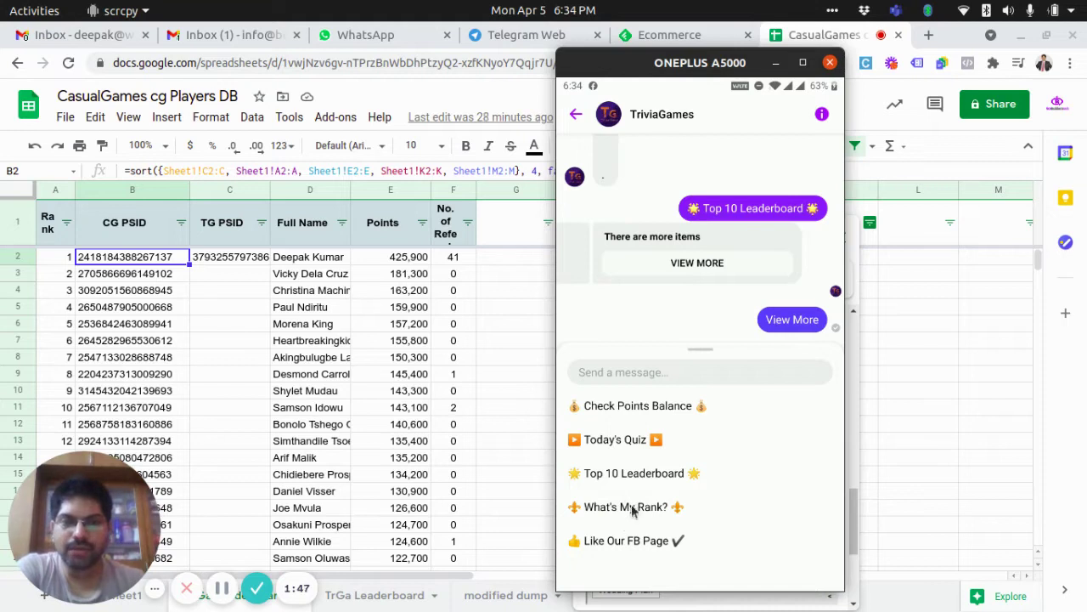
left_click(715, 506)
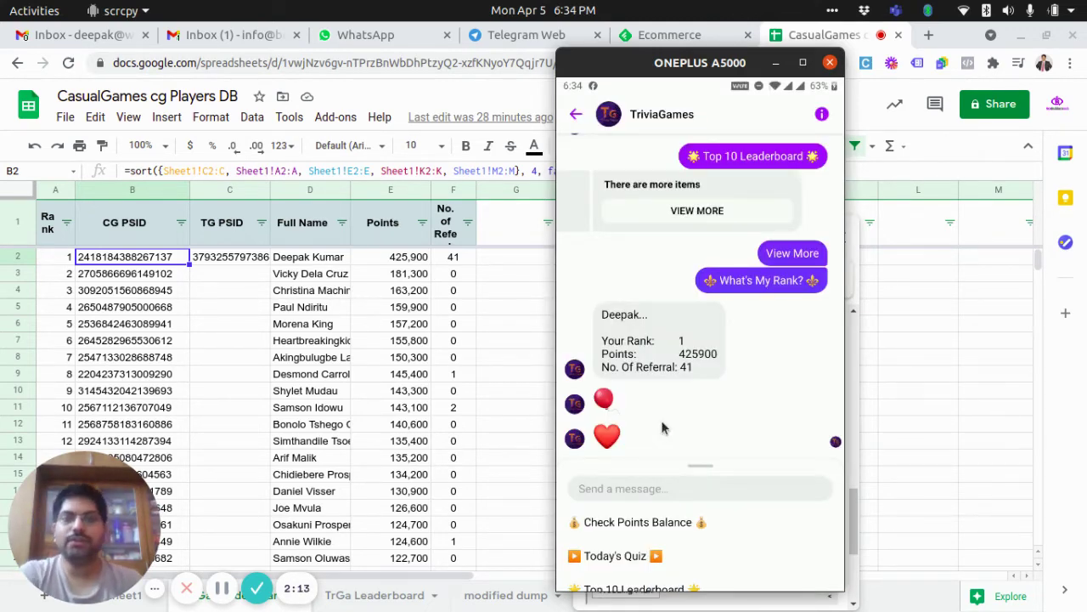
scroll(688, 371, "up", 3)
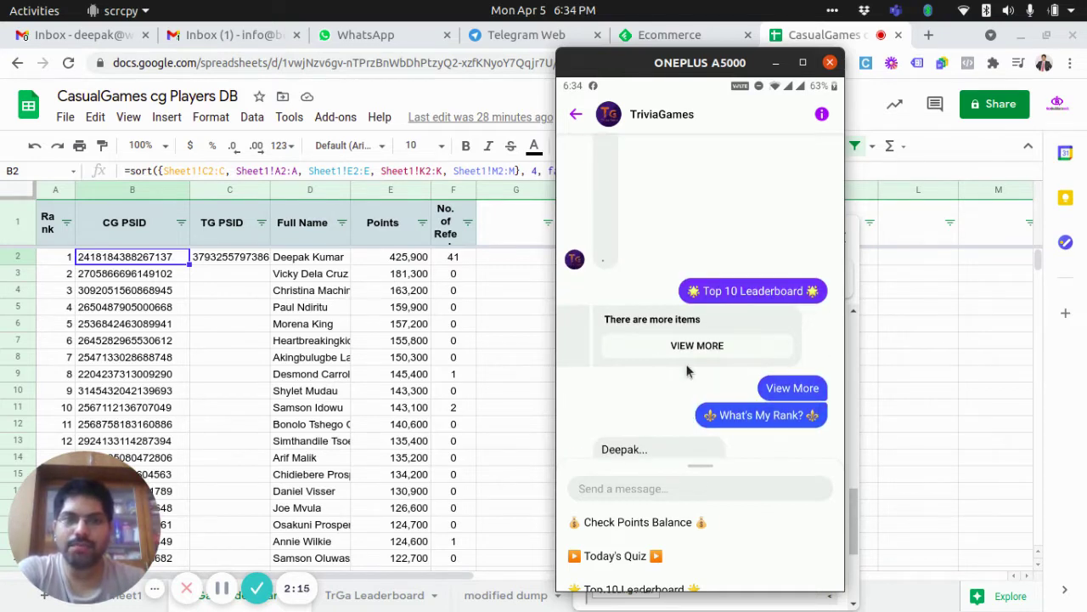
scroll(688, 371, "down", 2)
scroll(722, 331, "up", 2)
scroll(733, 317, "down", 2)
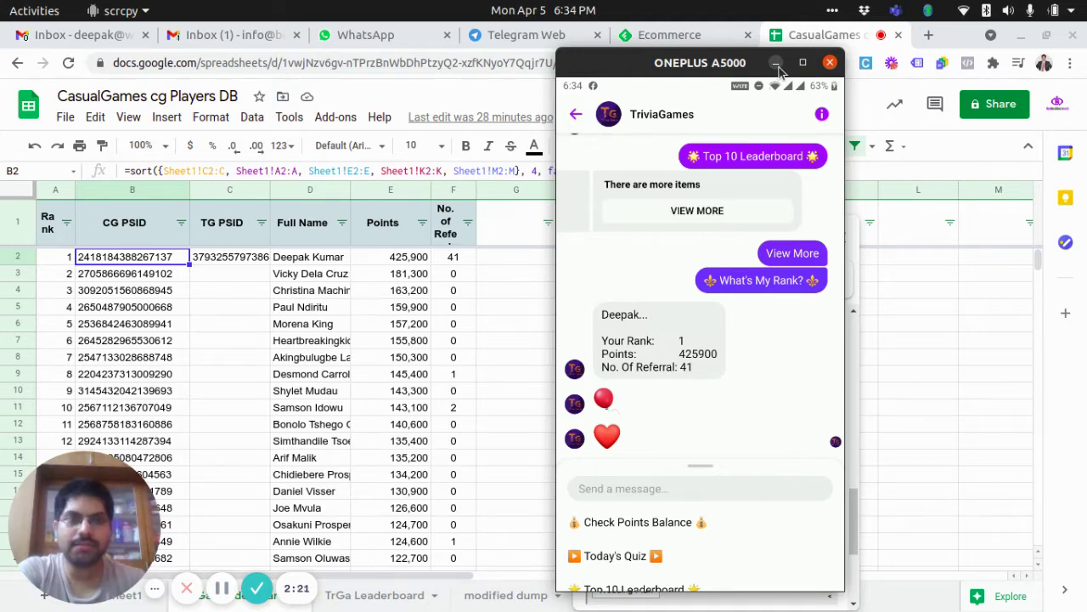
Minimize the phone window and go back to the beginning of the SORT function help article.
left_click(776, 63)
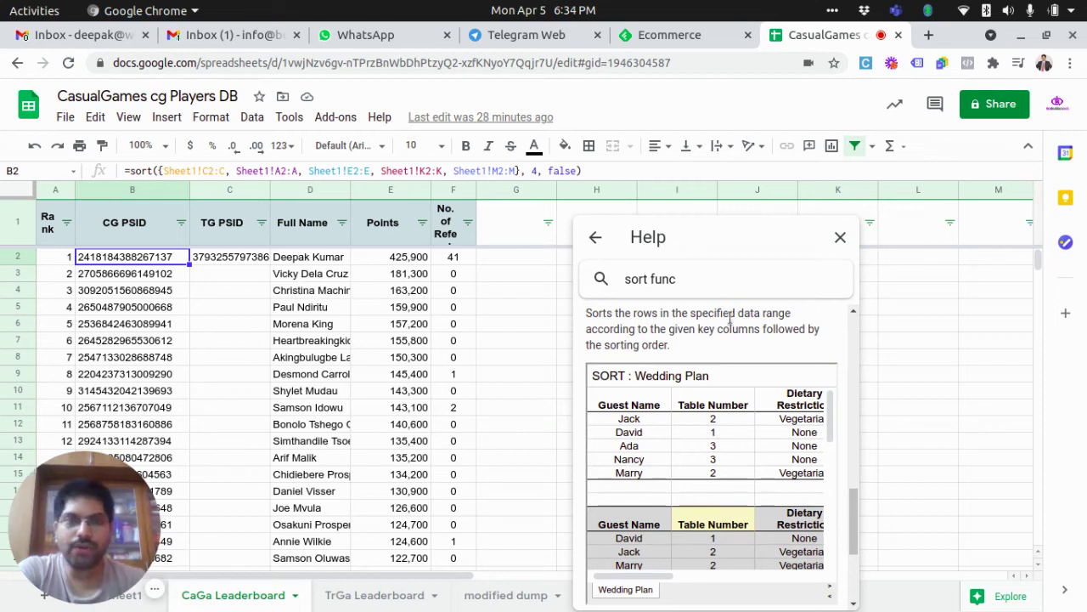
double_click(641, 279)
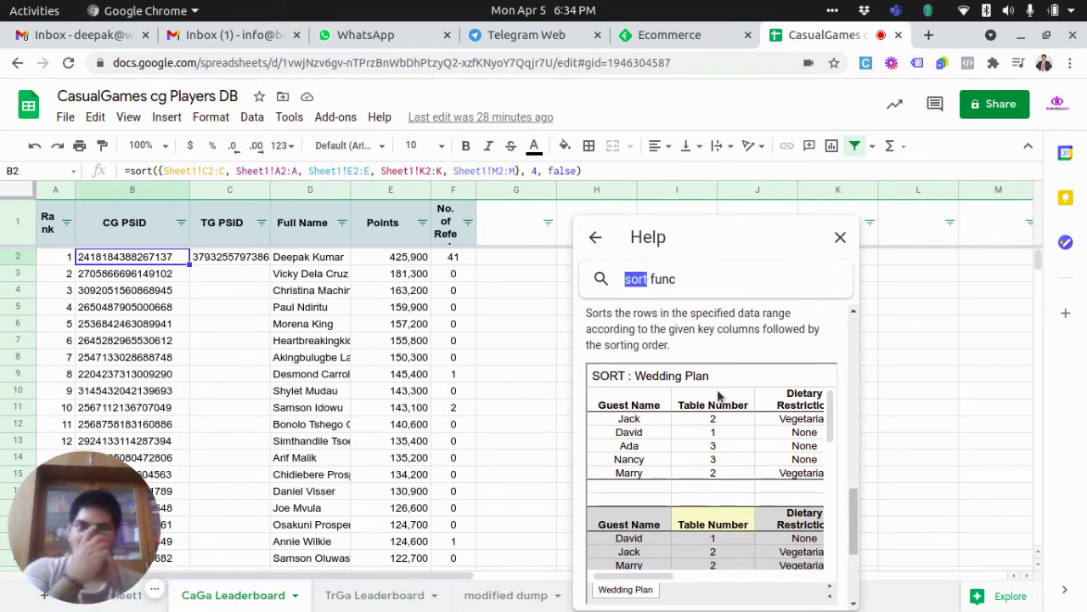
left_click(752, 348)
scroll(750, 343, "up", 3)
scroll(750, 343, "up", 6)
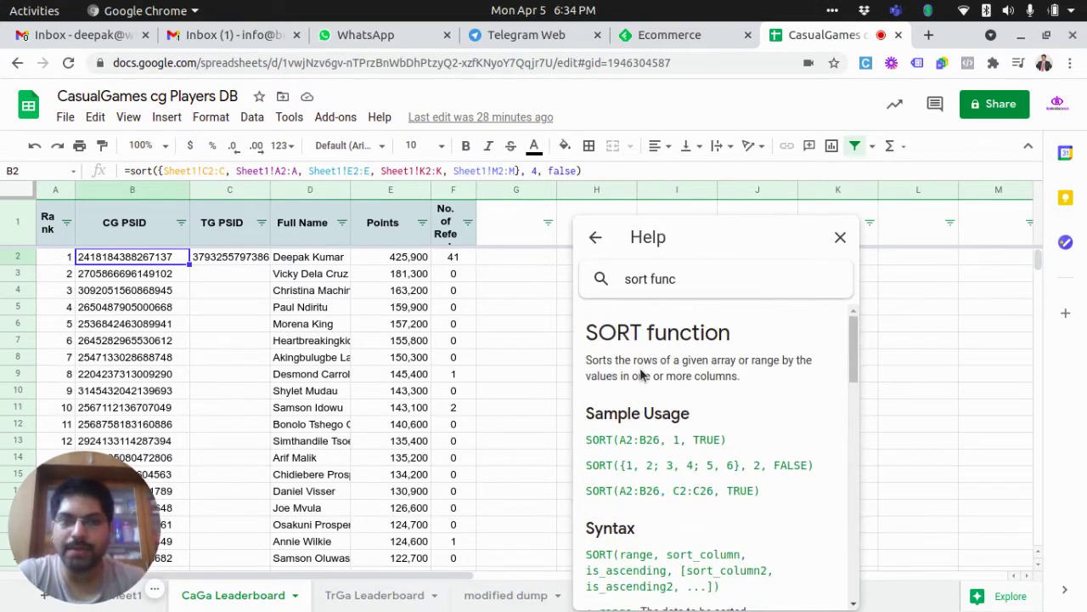
Open Sheet1 and move the Help window so the source columns can be inspected.
mouse_move(90, 544)
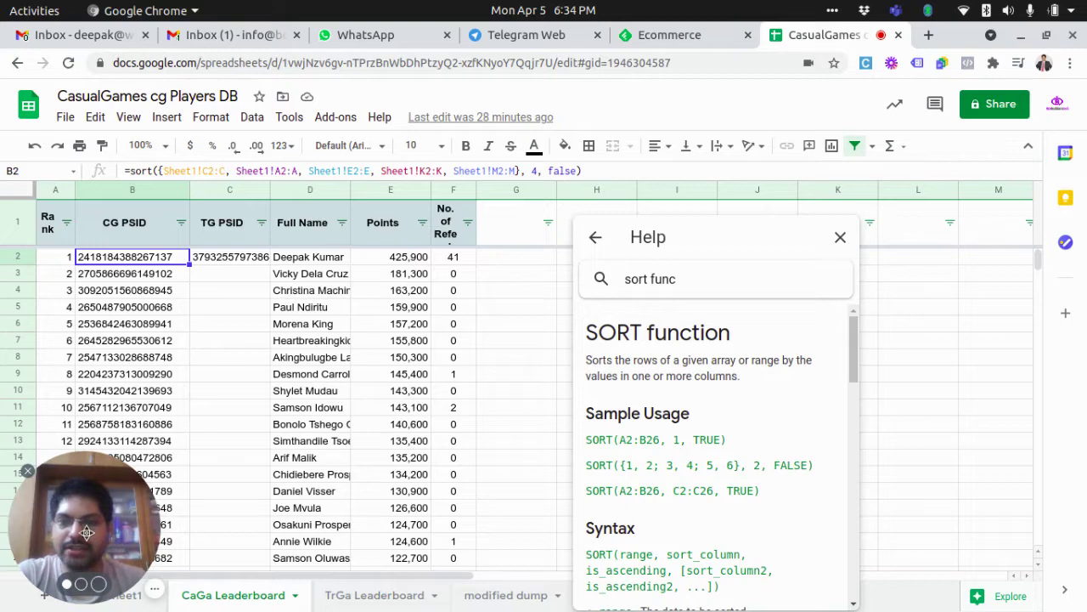
left_click_drag(87, 533, 998, 459)
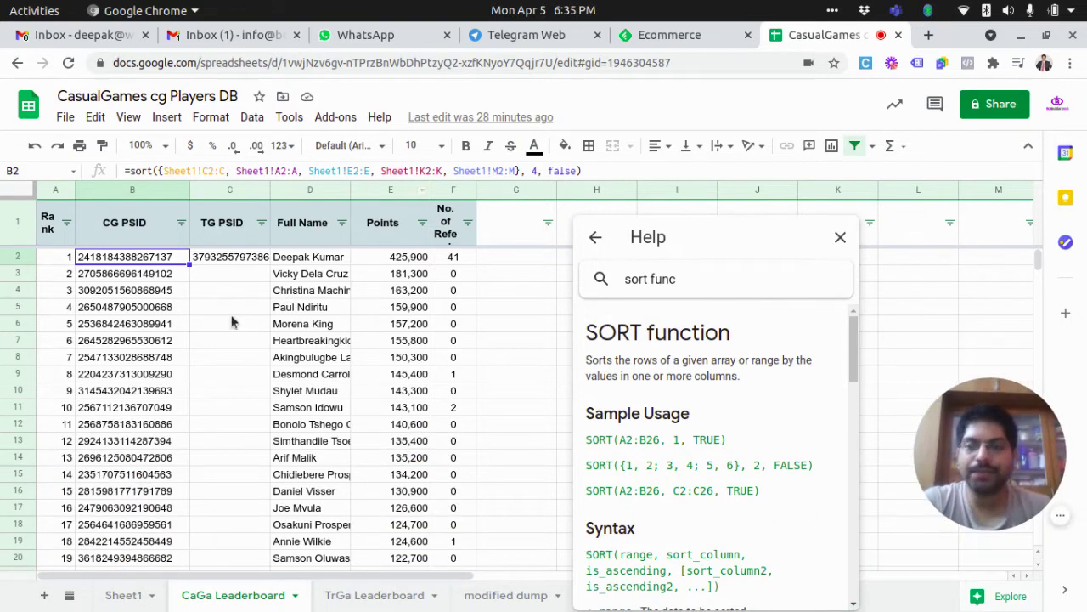
left_click(108, 599)
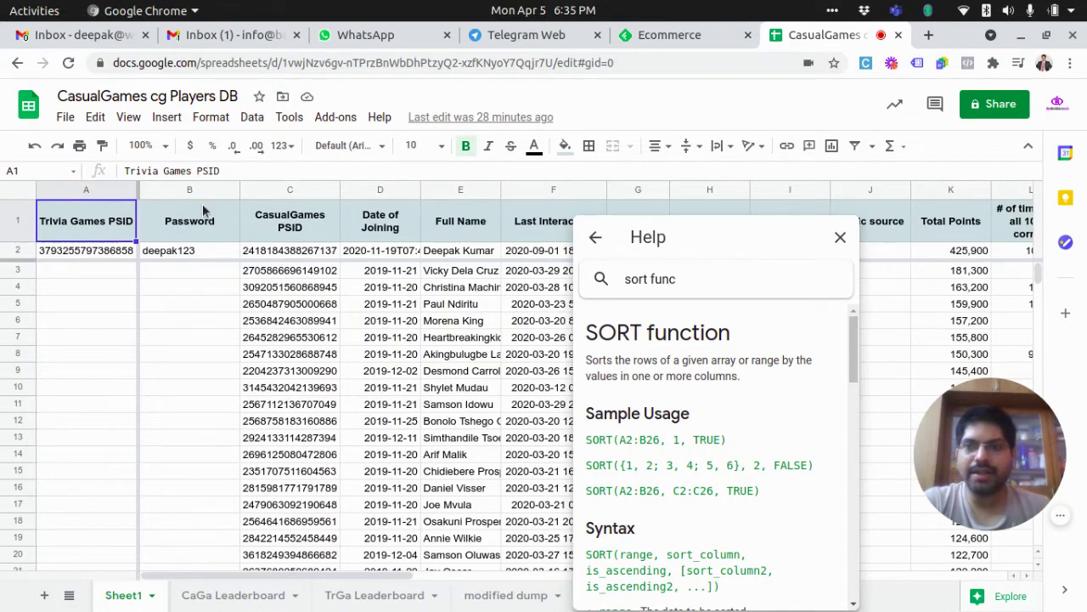
left_click_drag(203, 211, 409, 304)
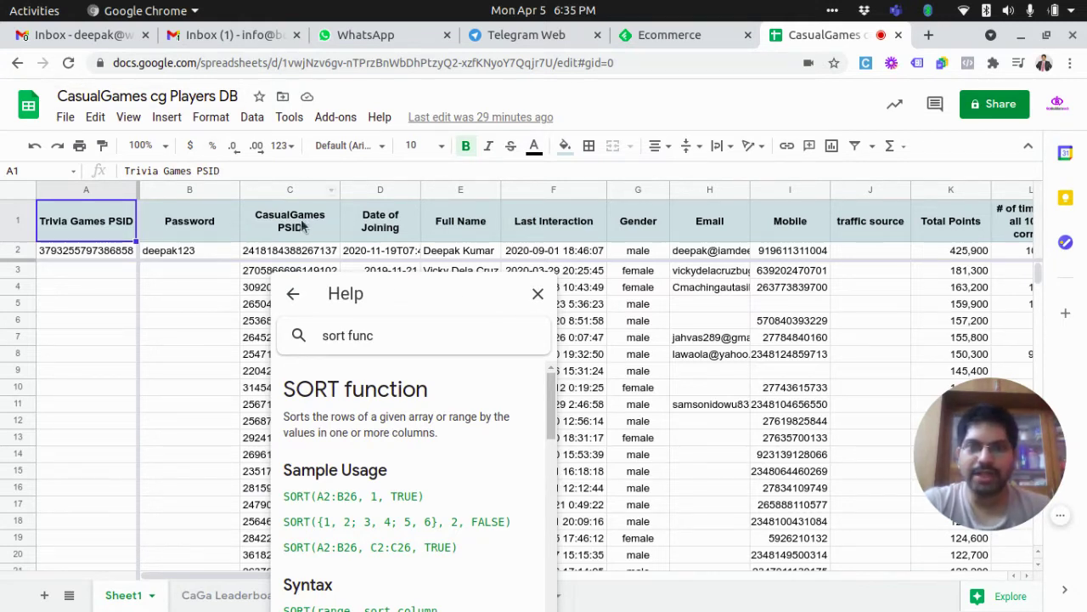
left_click_drag(394, 301, 526, 117)
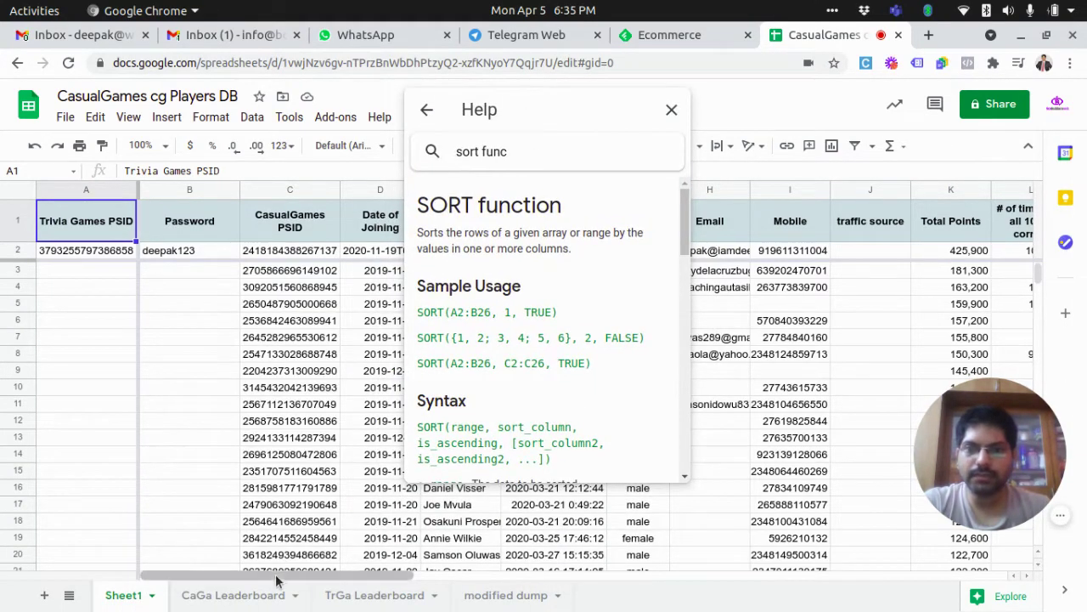
Point out the Total Points, No. of Referrals, CasualGames PSID and Trivia Games PSID columns by selecting each in turn.
mouse_move(298, 577)
left_mouse_down()
mouse_move(326, 579)
mouse_move(306, 574)
left_mouse_up()
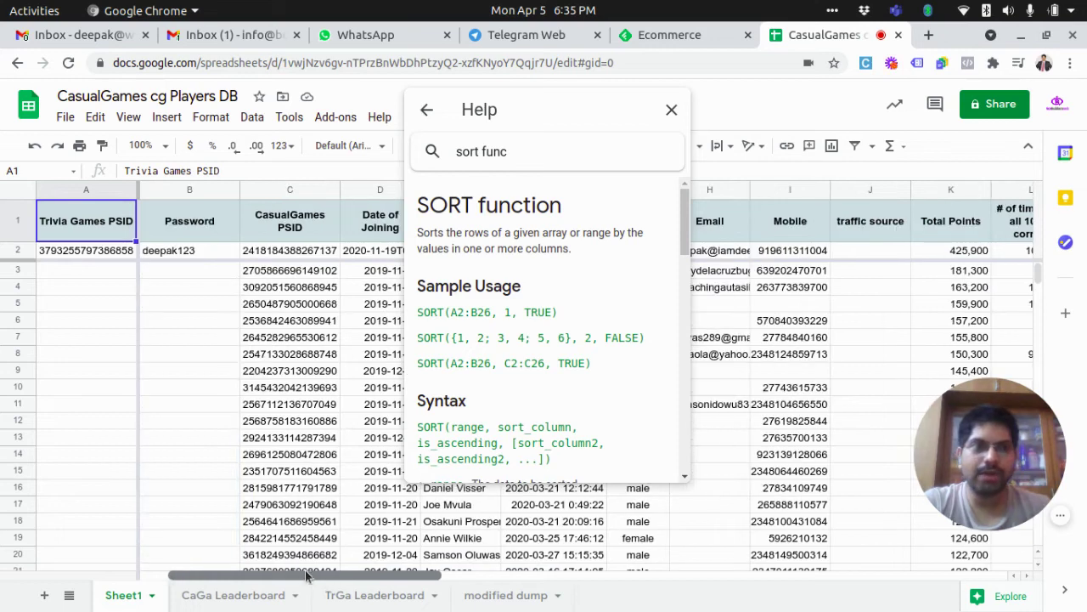
left_click(945, 189)
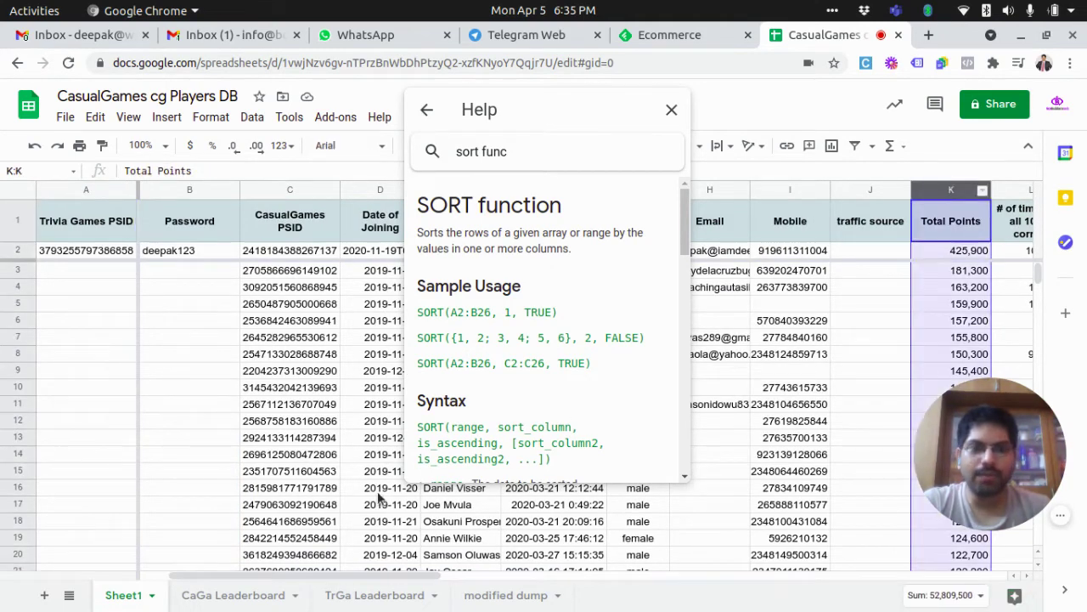
left_click_drag(313, 580, 366, 580)
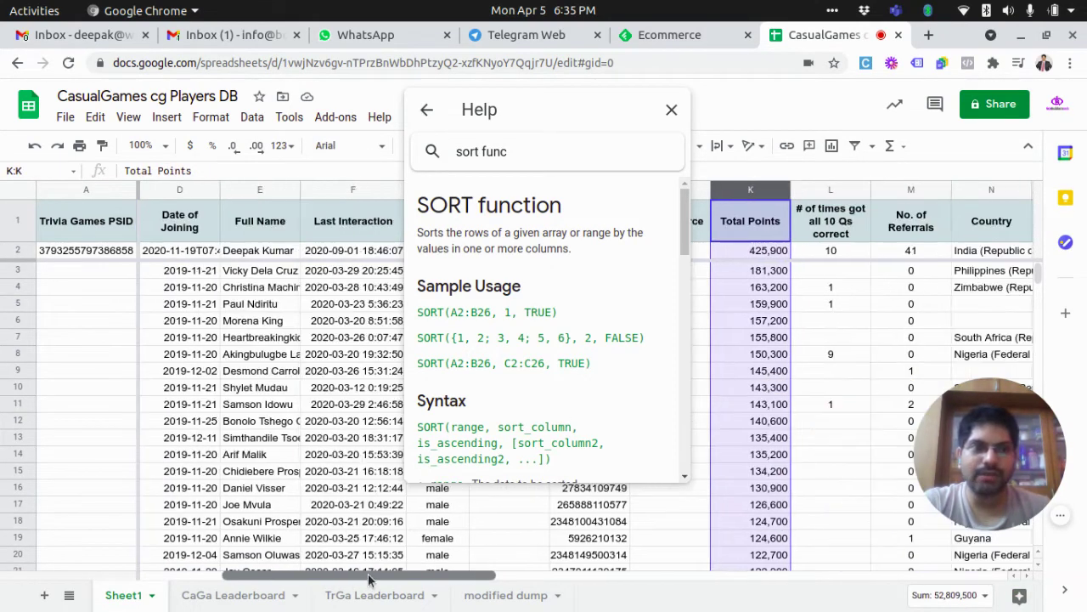
left_click(909, 192)
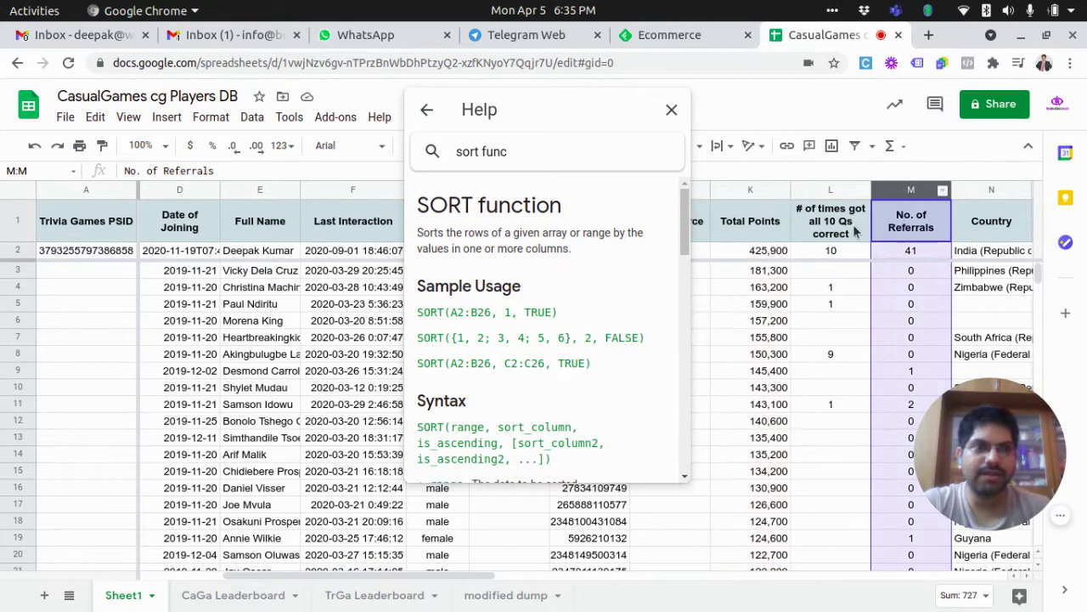
left_click_drag(450, 575, 340, 573)
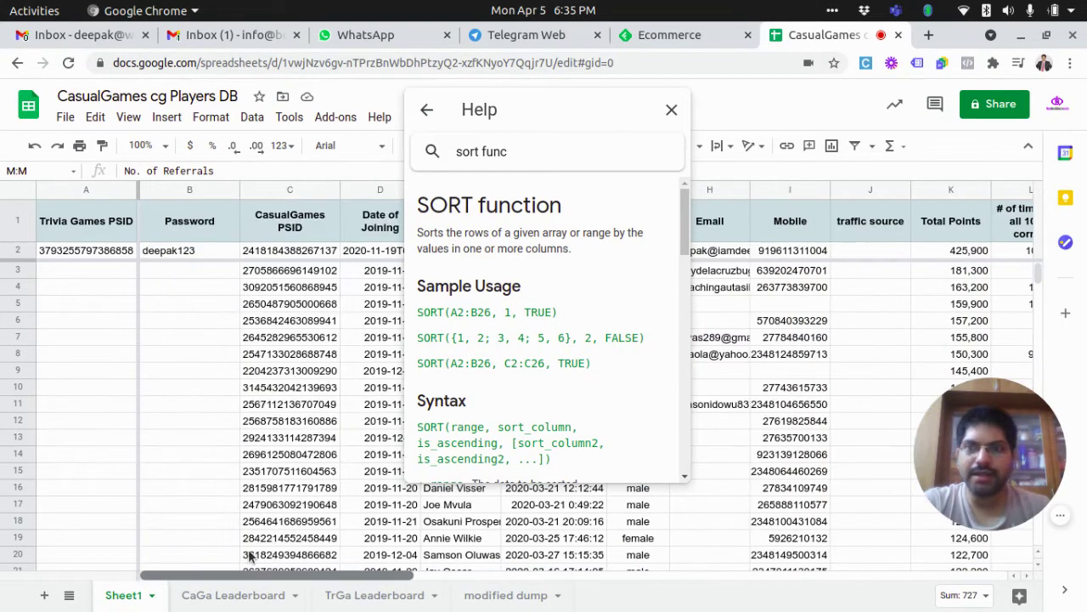
left_click(302, 190)
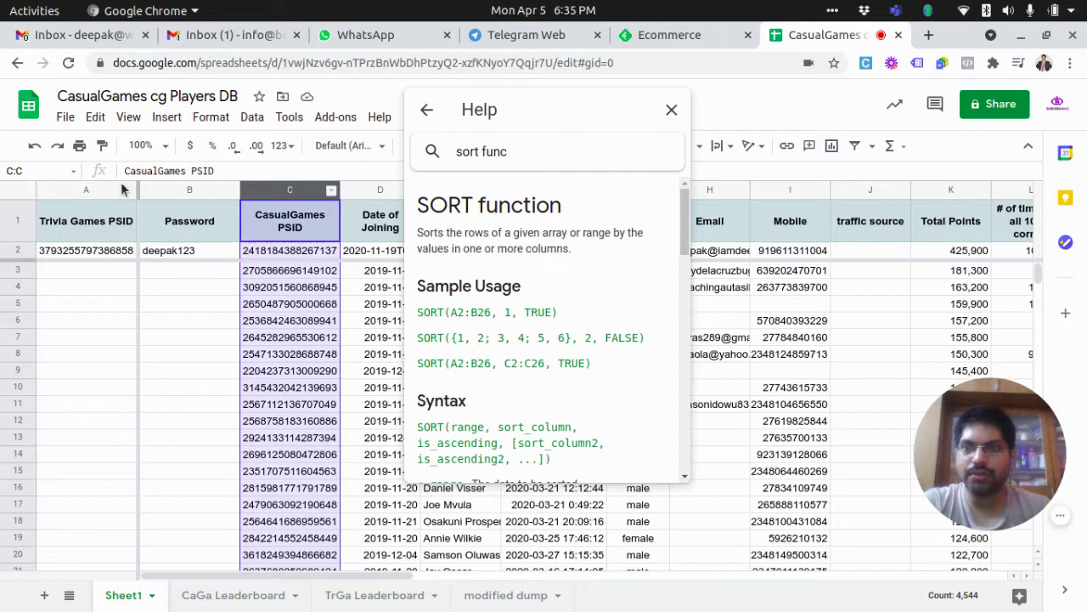
left_click(94, 190)
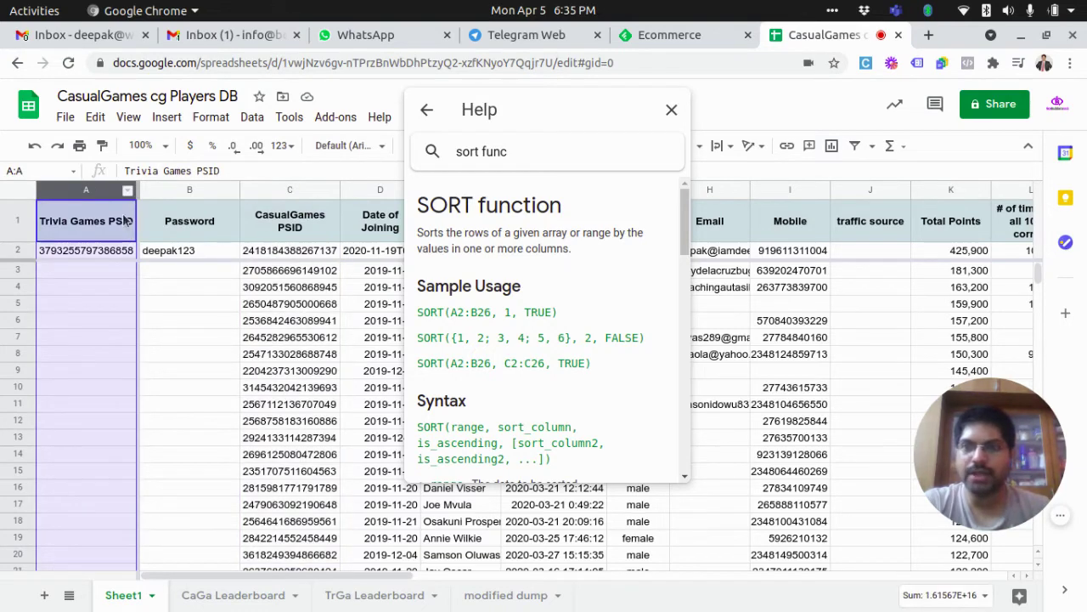
Return to the CaGa Leaderboard sheet, move the Help window off the formula and highlight SORT in the article's title.
left_click_drag(586, 108, 575, 158)
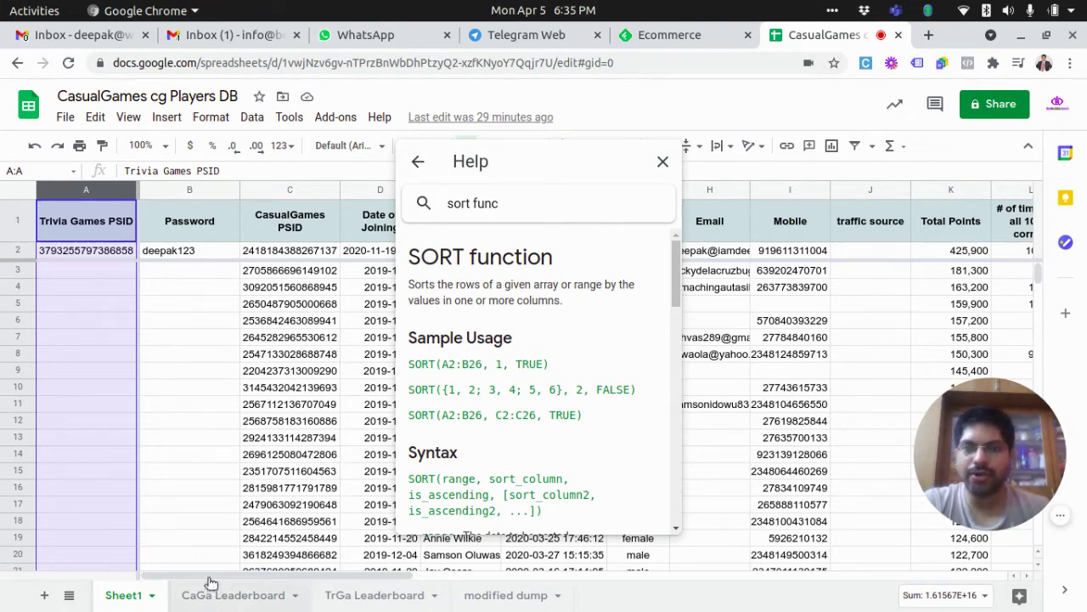
left_click(192, 599)
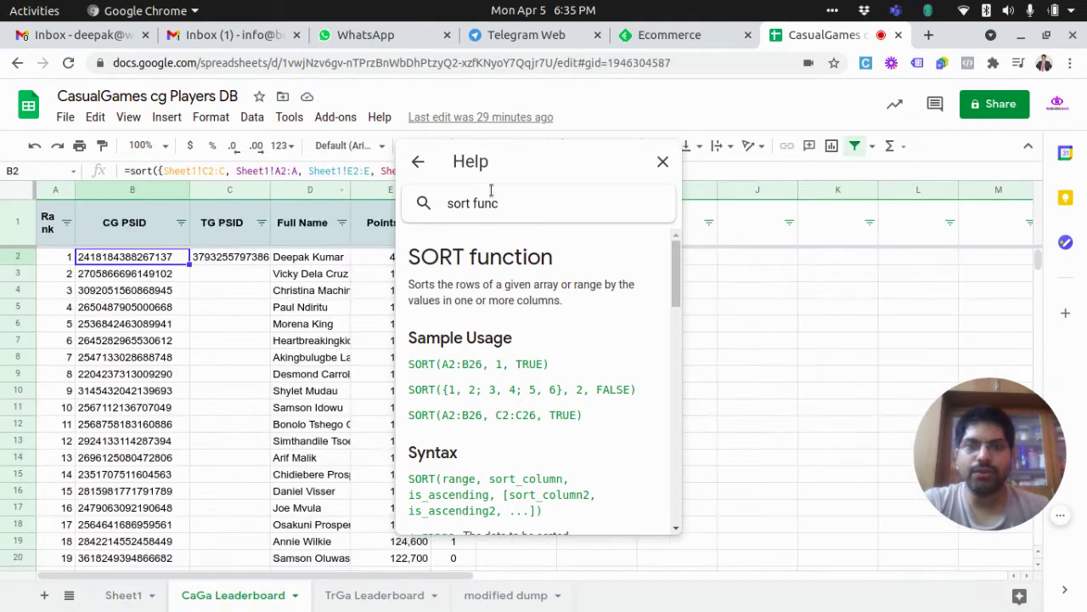
left_click_drag(515, 165, 752, 189)
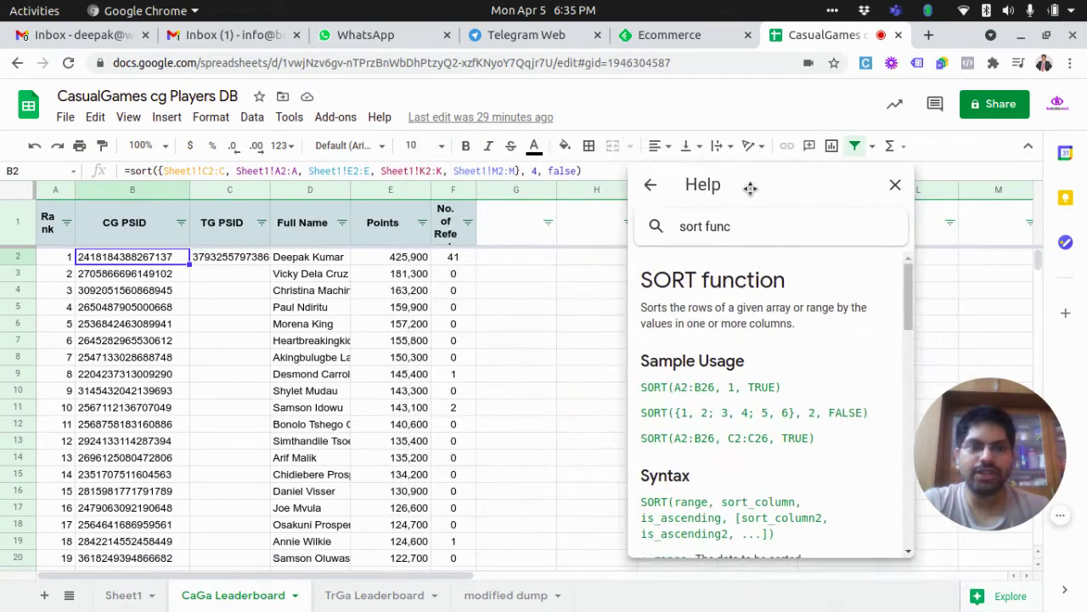
double_click(671, 274)
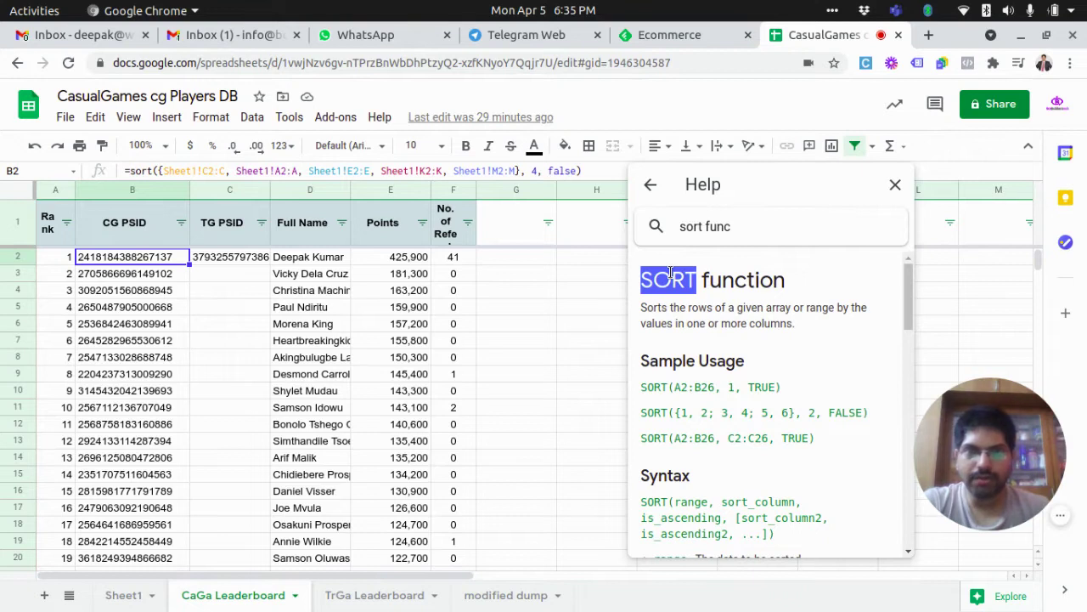
left_click(670, 272)
double_click(670, 273)
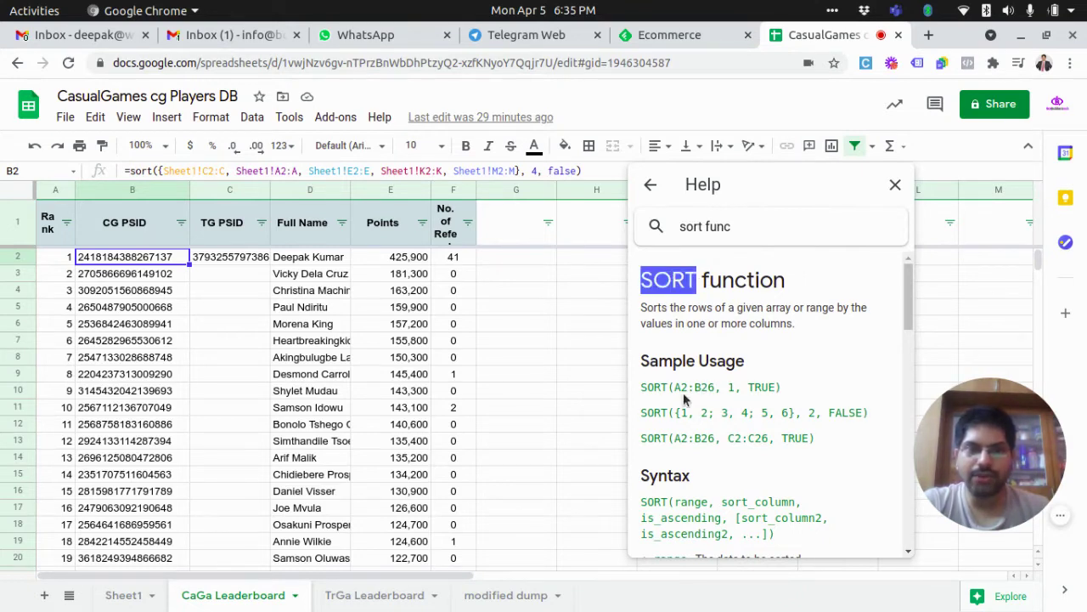
Highlight the range argument in the first SORT sample formula and review the Syntax section of the help article.
left_click_drag(677, 388, 715, 388)
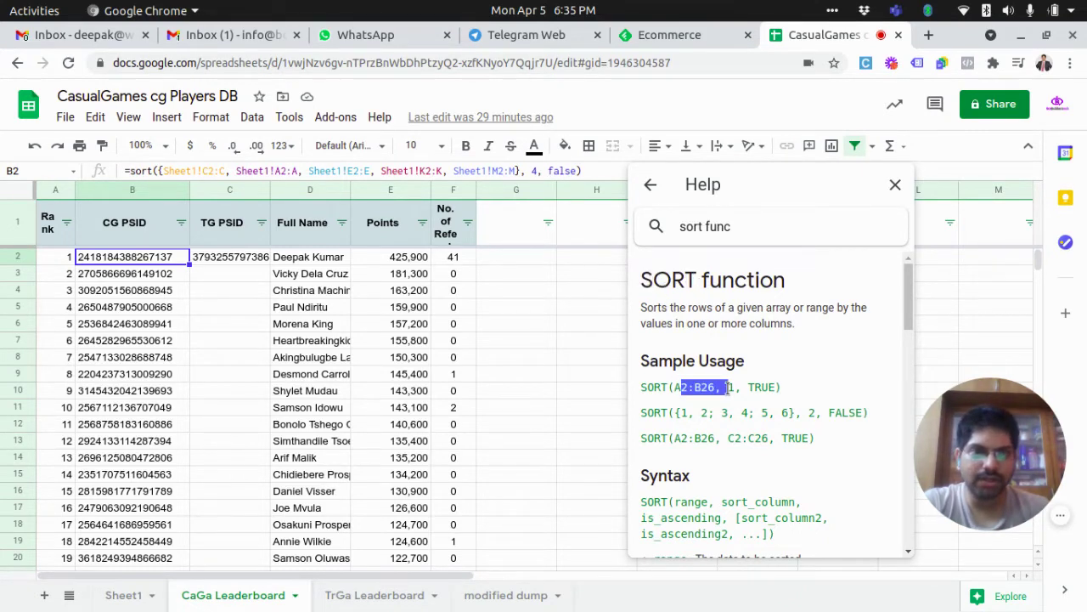
left_click(702, 389)
scroll(702, 390, "down", 2)
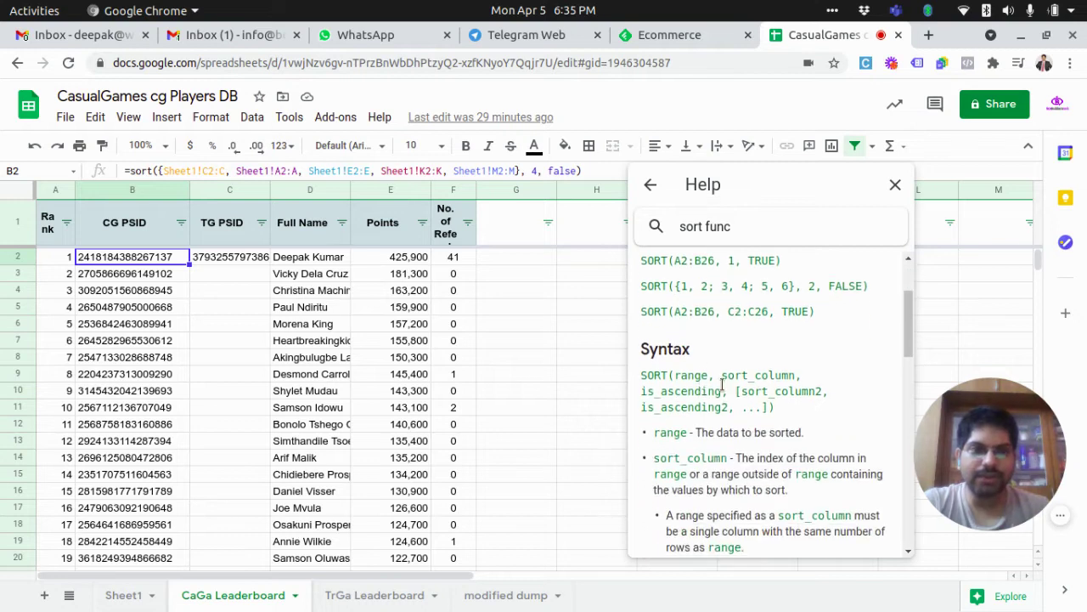
scroll(722, 384, "up", 1)
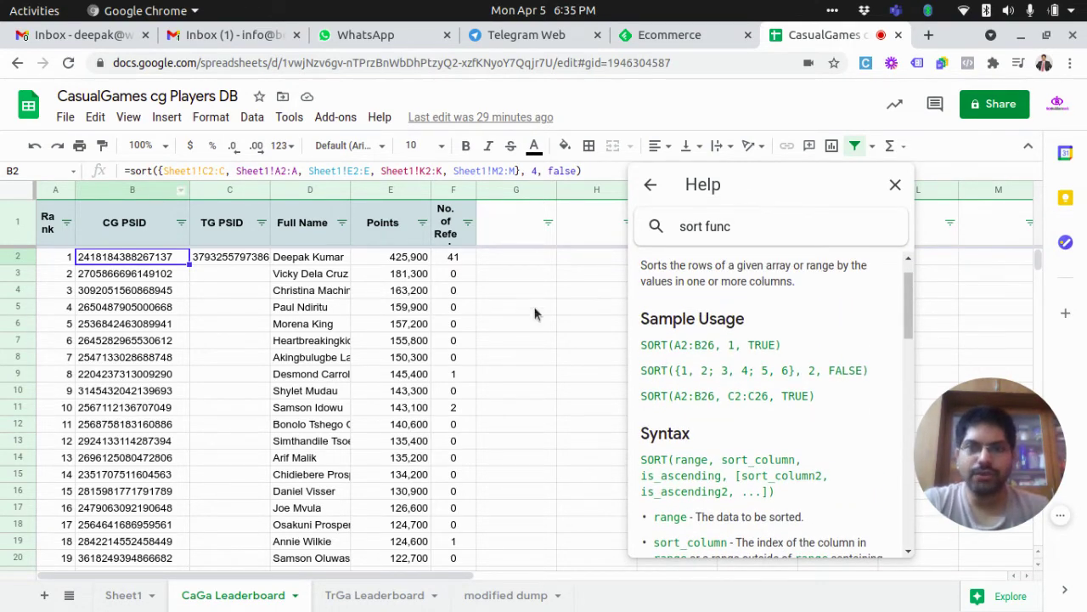
Point out the Rank column of the leaderboard, check how far the sheet's rows extend and return to its first rows.
left_click(561, 272)
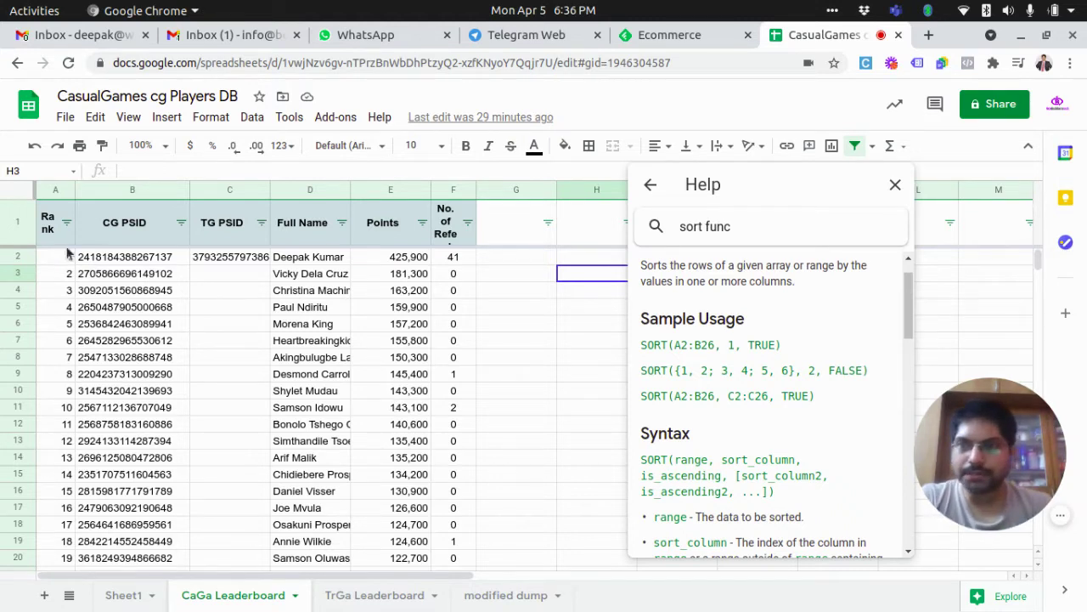
left_click(51, 191)
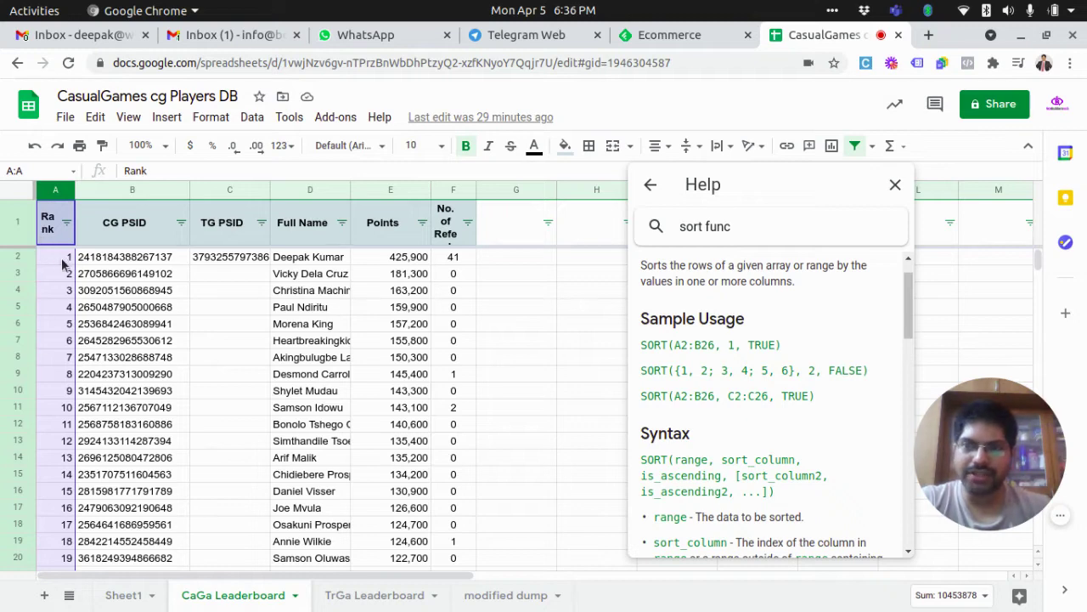
left_click(52, 364)
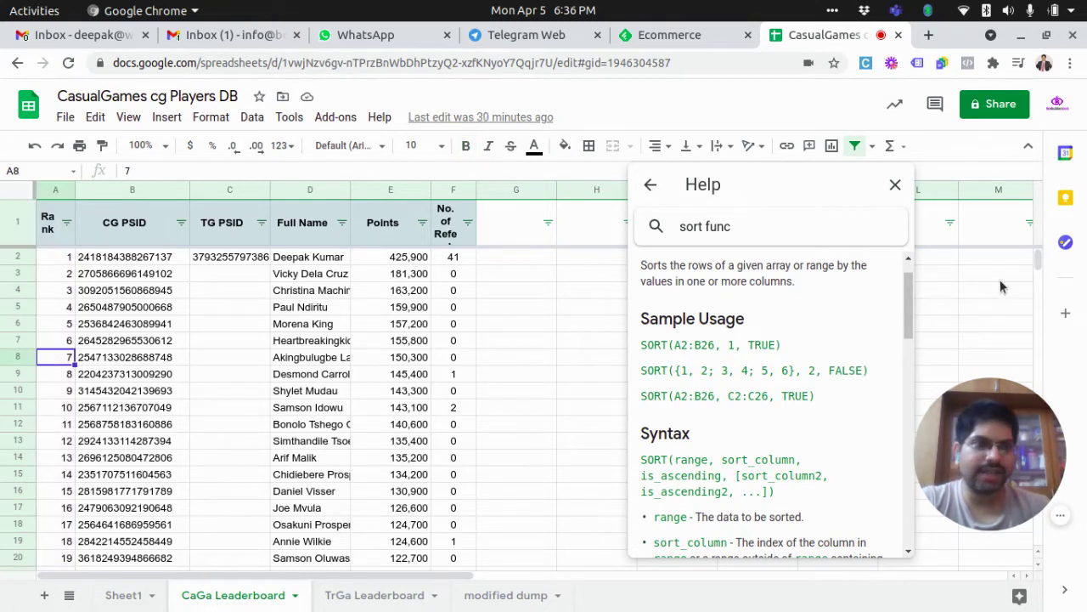
left_click_drag(1038, 260, 1038, 348)
left_click_drag(1032, 412, 1036, 533)
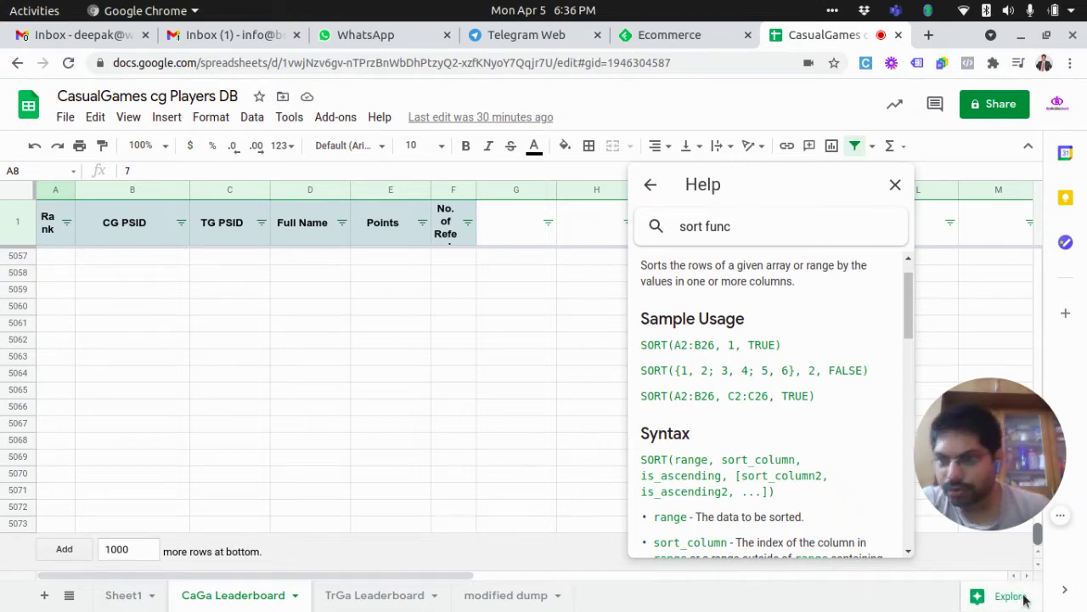
left_click_drag(1025, 596, 1075, 200)
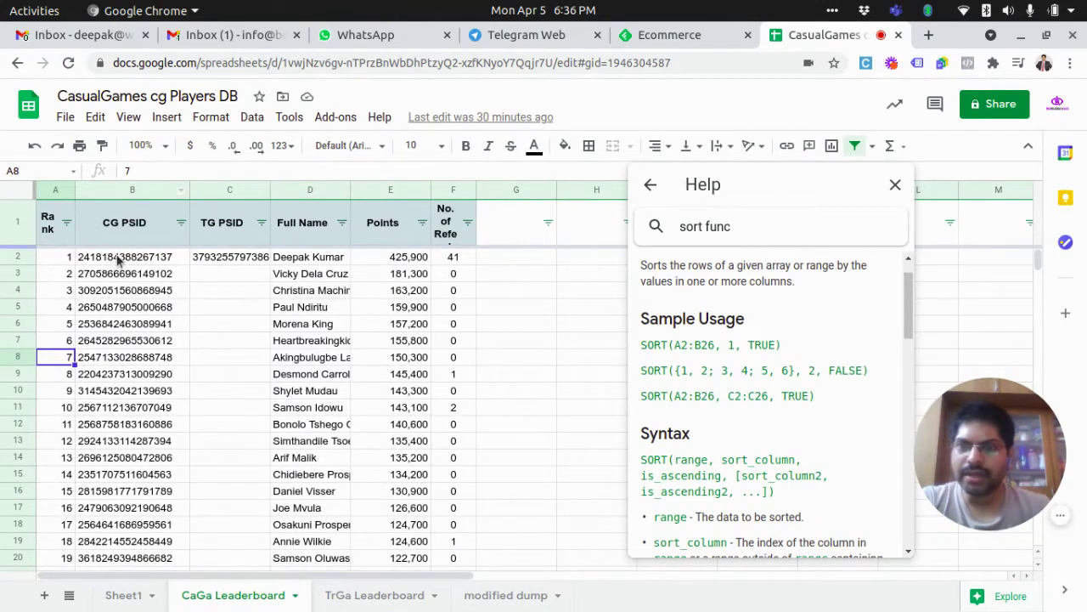
Point out the CG PSID, TG PSID, Full Name, Points and No. of Referrals headers by selecting them.
left_click(120, 235)
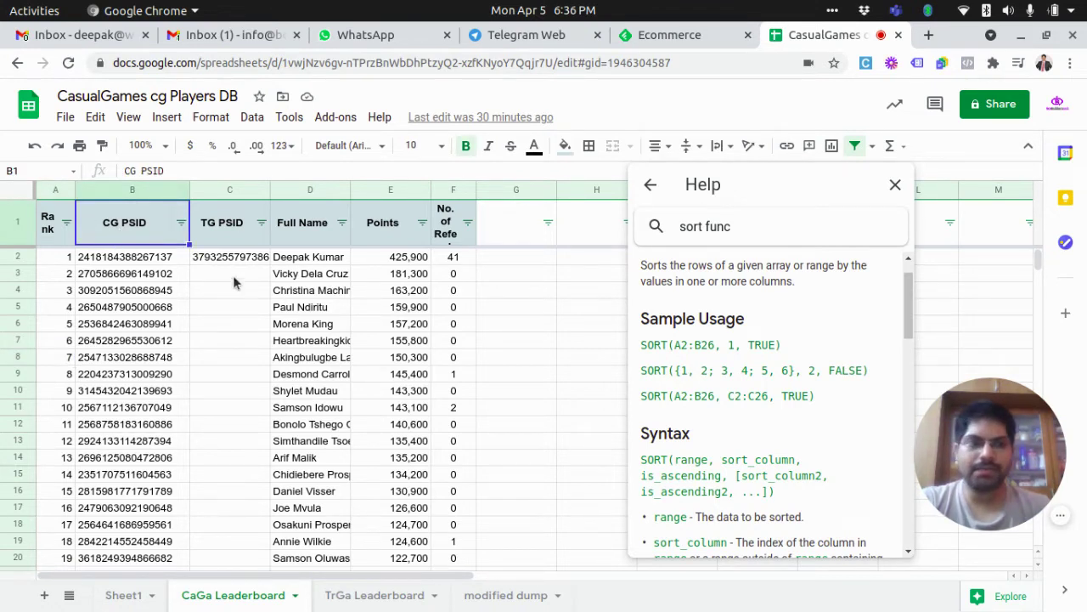
left_click(225, 218)
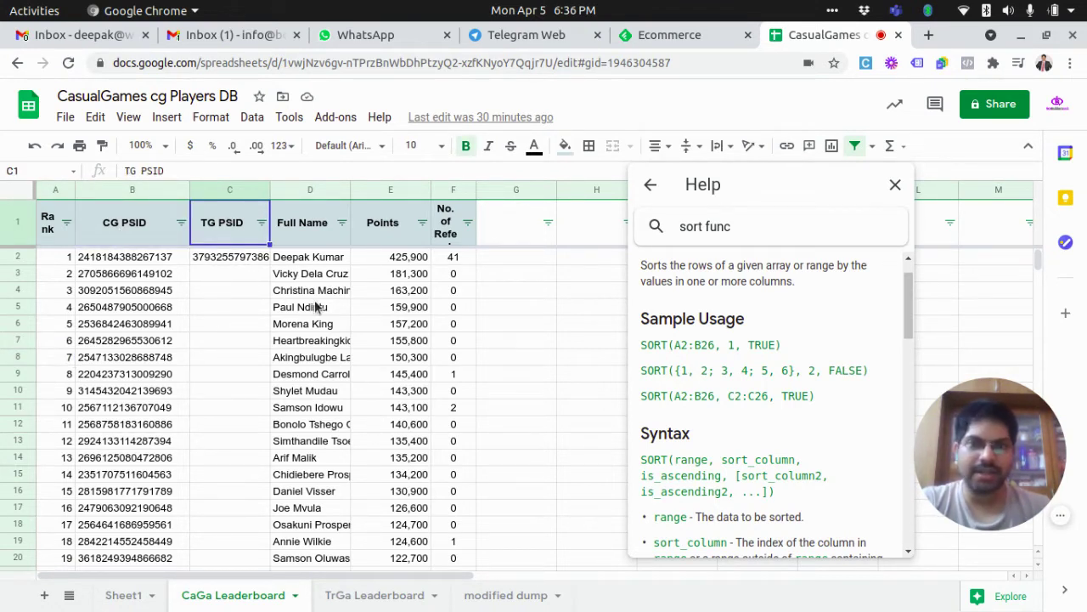
key("Right")
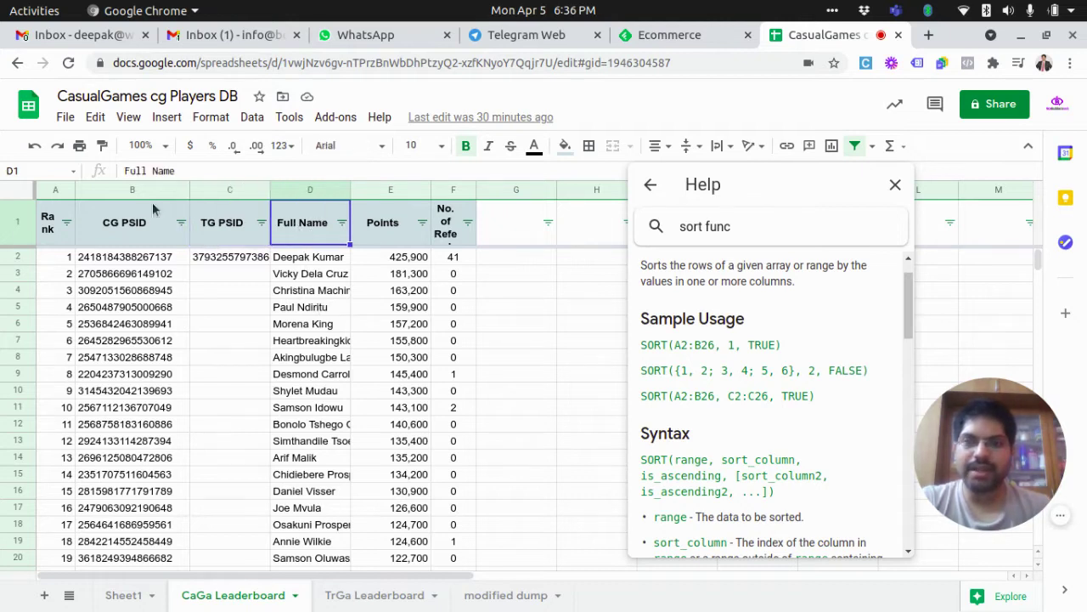
left_click_drag(131, 223, 439, 250)
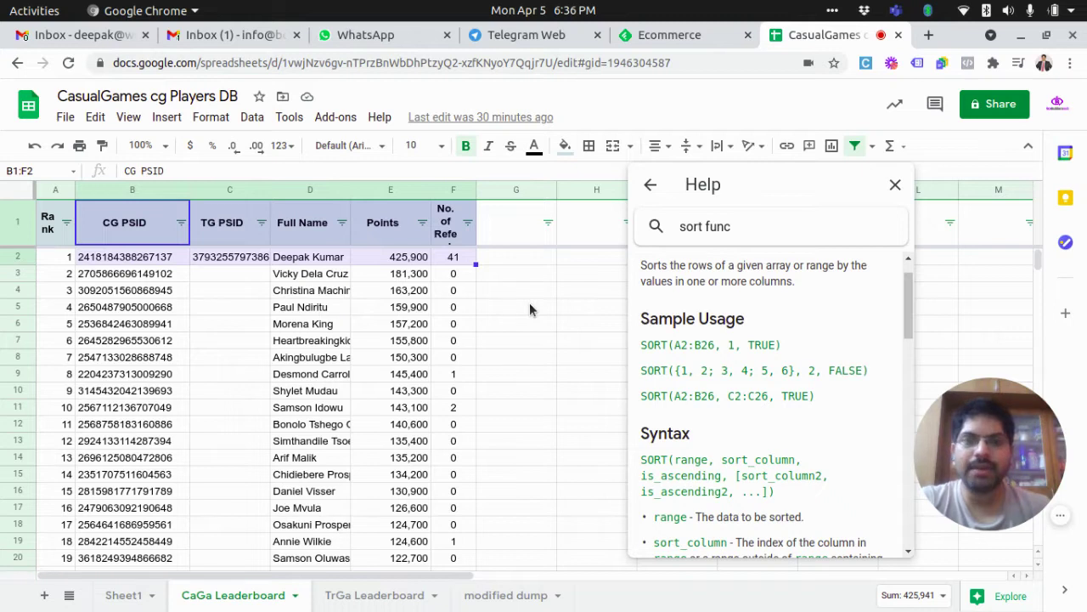
left_click(452, 240)
left_click(389, 218)
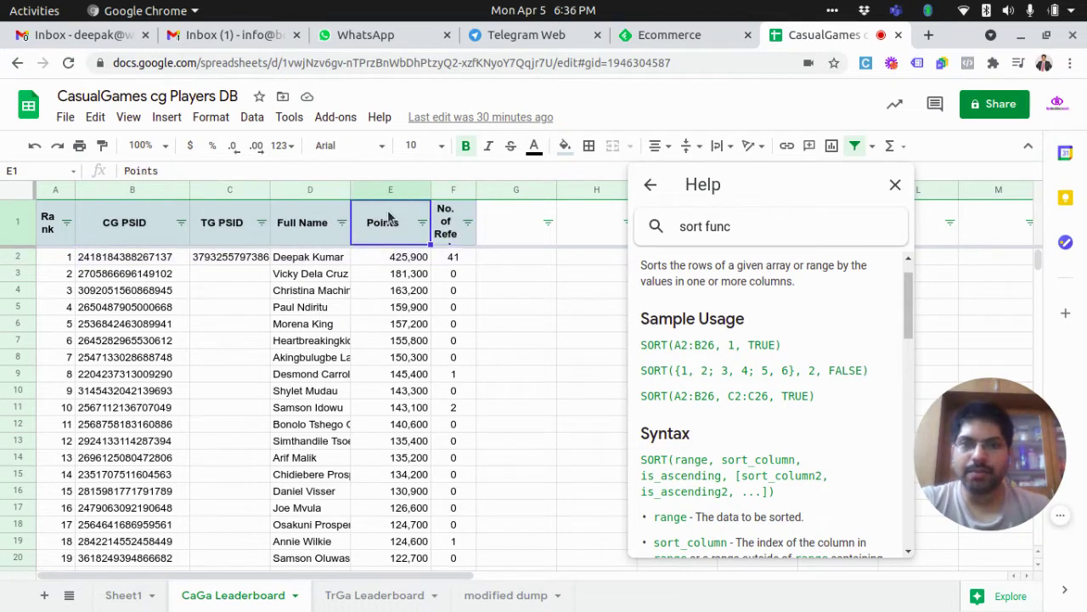
left_click(448, 224)
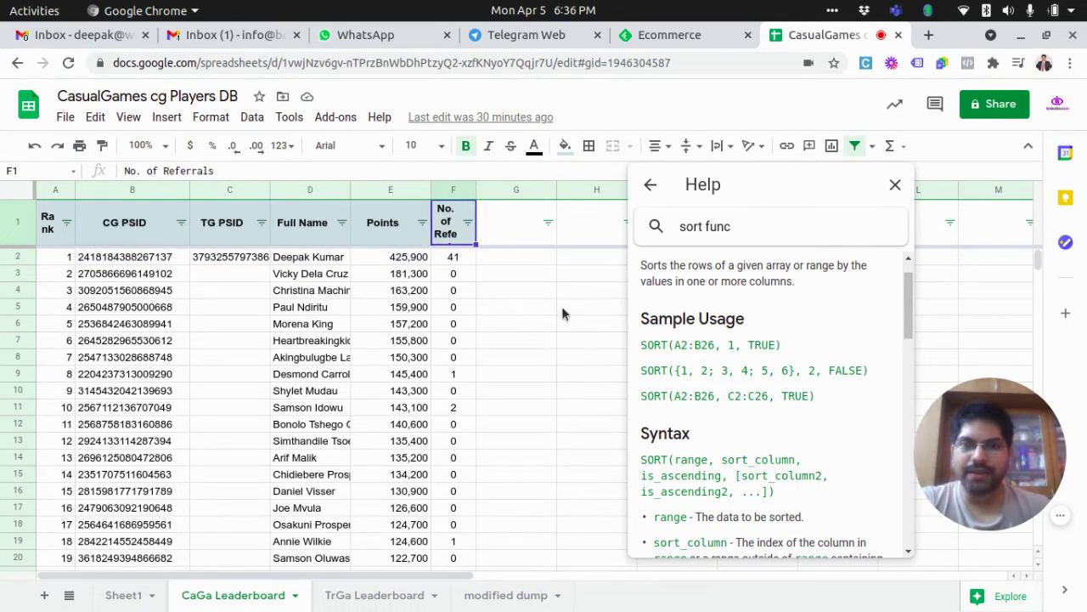
Show the SORT formula in cell B2 and highlight the sample SORT(A2:B26, 1, TRUE) and its function name for comparison.
left_click(138, 260)
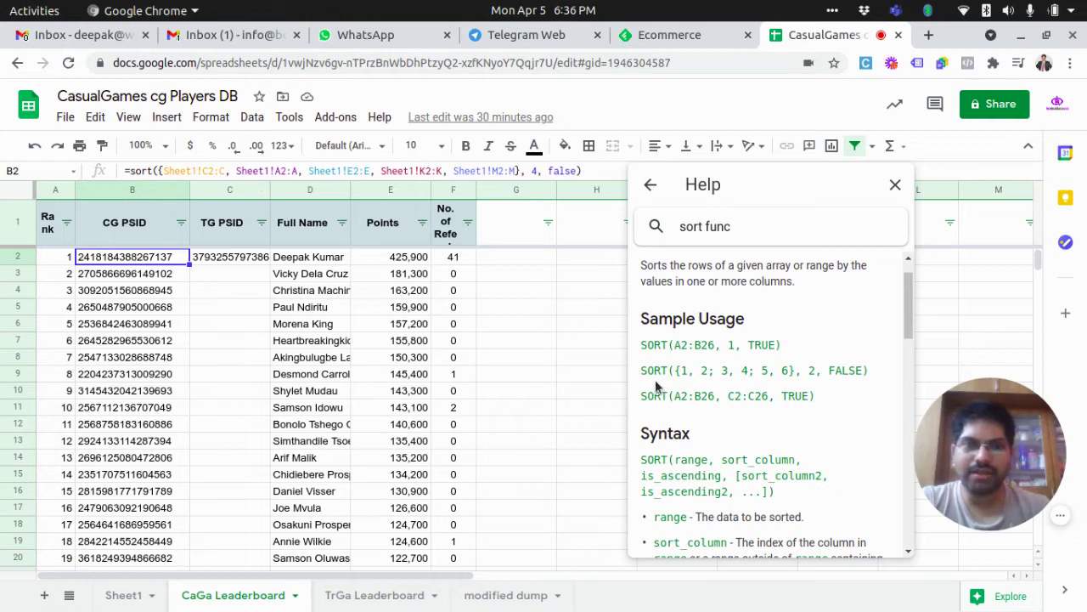
left_click_drag(643, 348, 810, 357)
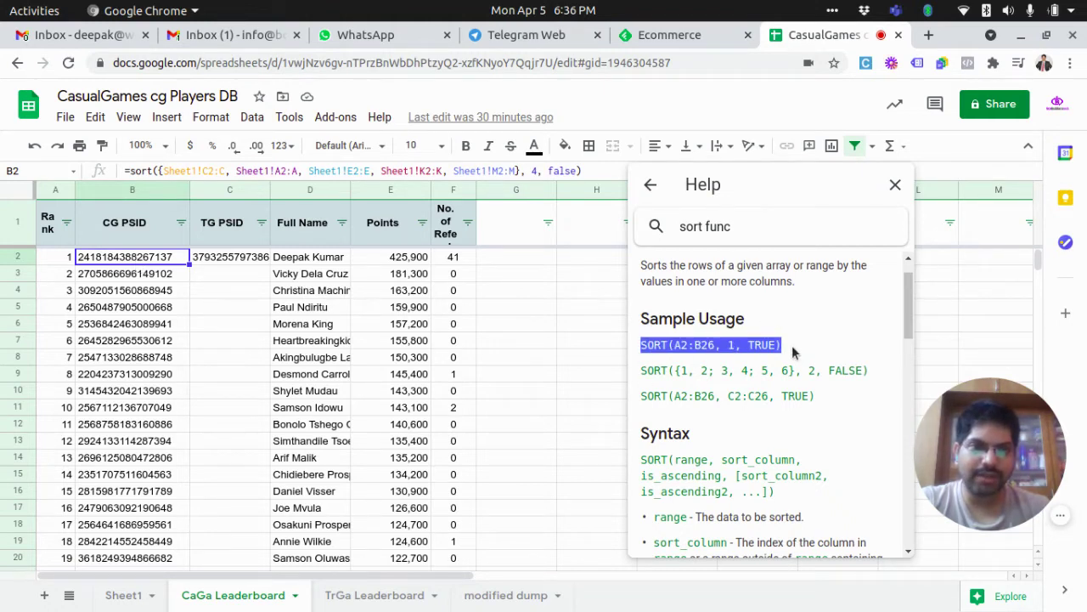
left_click(796, 354)
left_click_drag(640, 347, 668, 347)
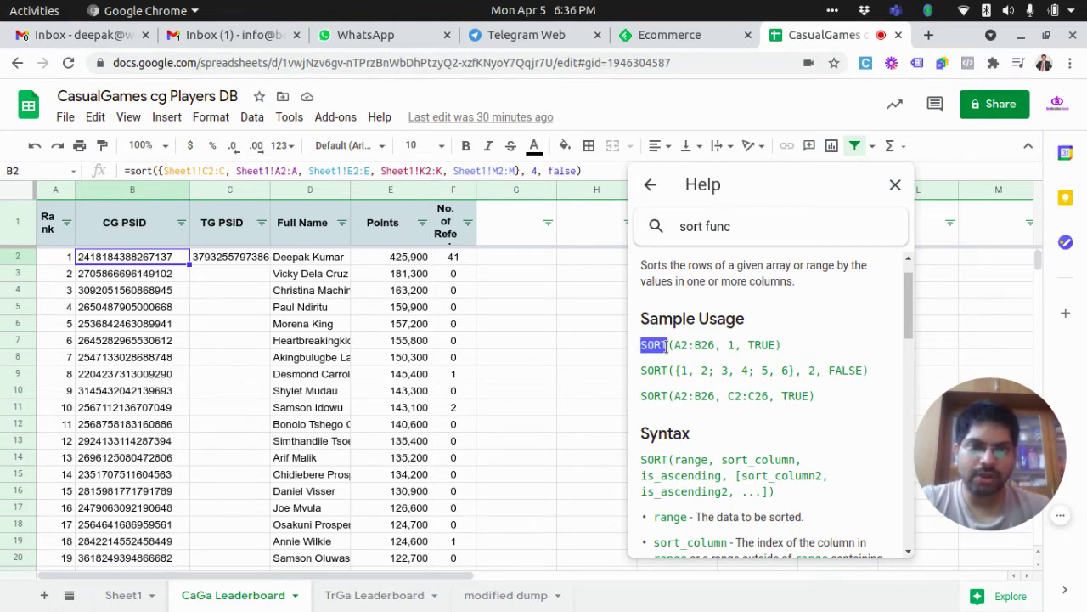
left_click(164, 173)
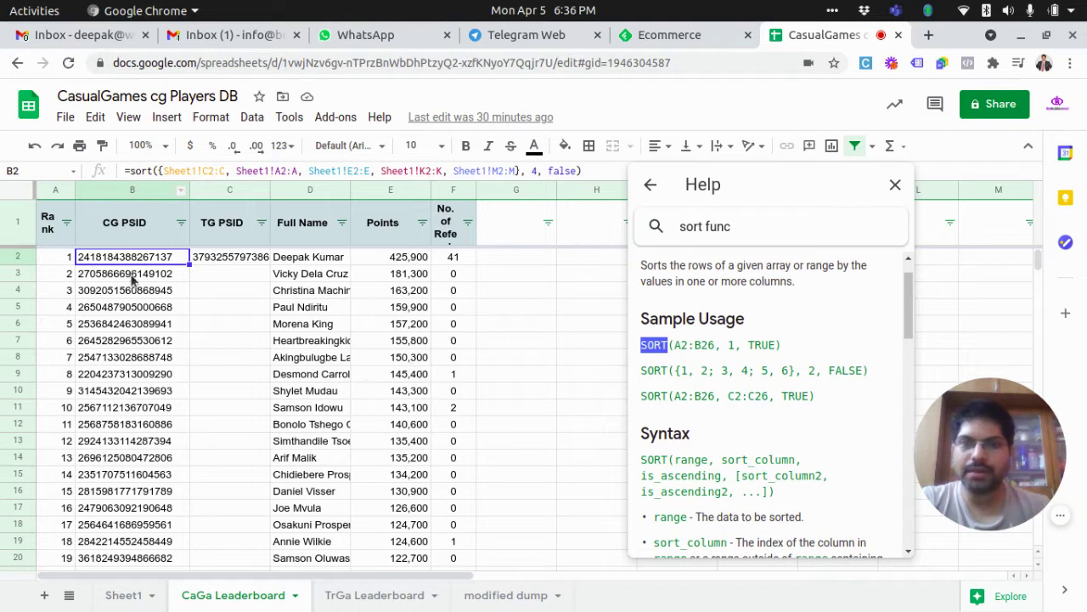
left_click(170, 225)
left_click(145, 254)
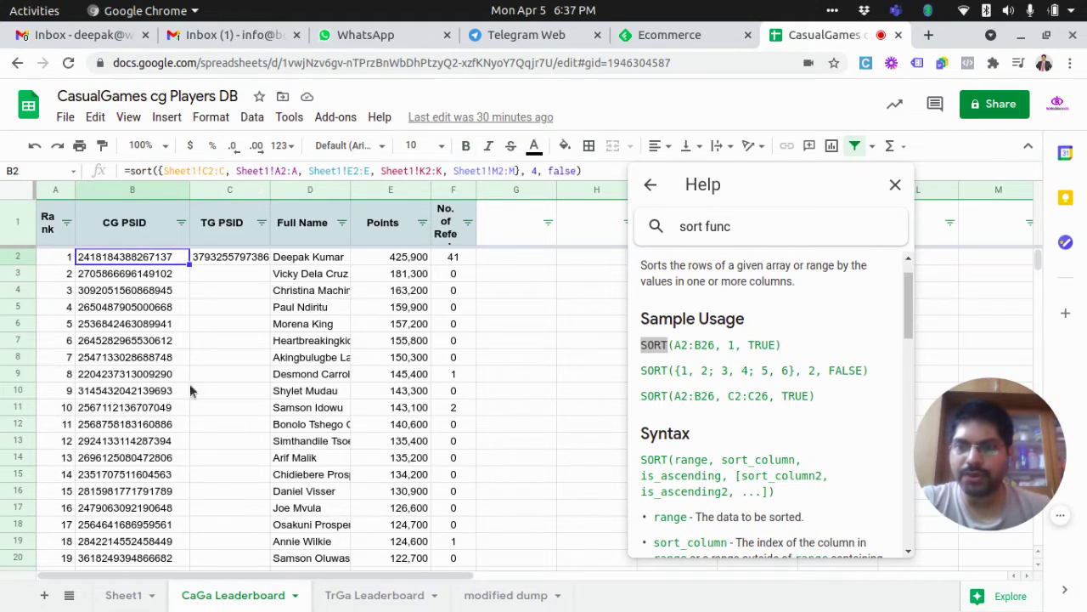
Trace the leaderboard's CG PSID and TG PSID columns to the CasualGames PSID and Trivia Games PSID columns in Sheet1.
left_click(136, 595)
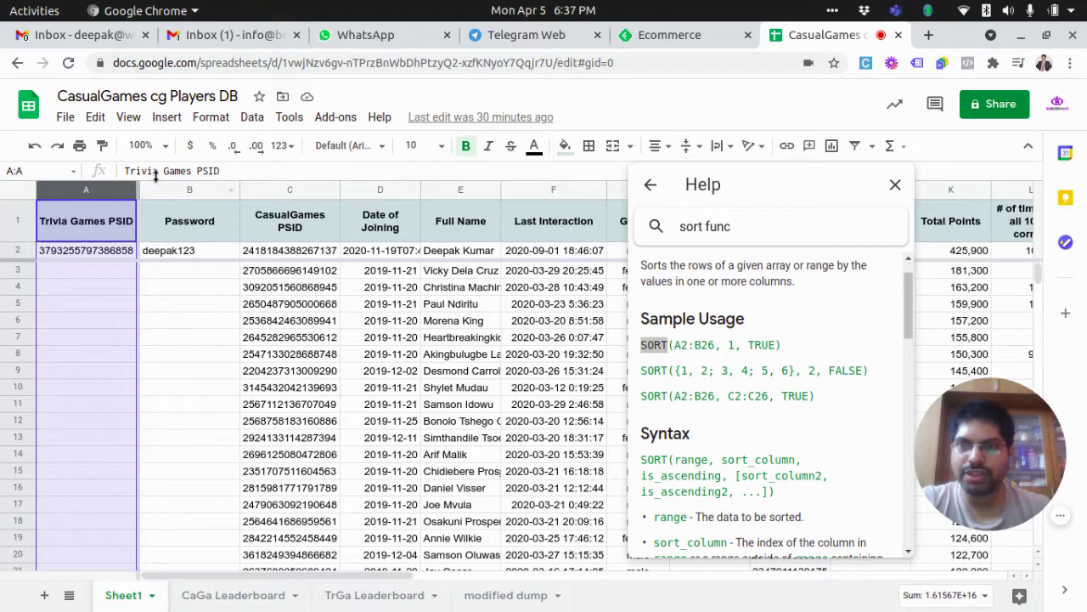
left_click(302, 192)
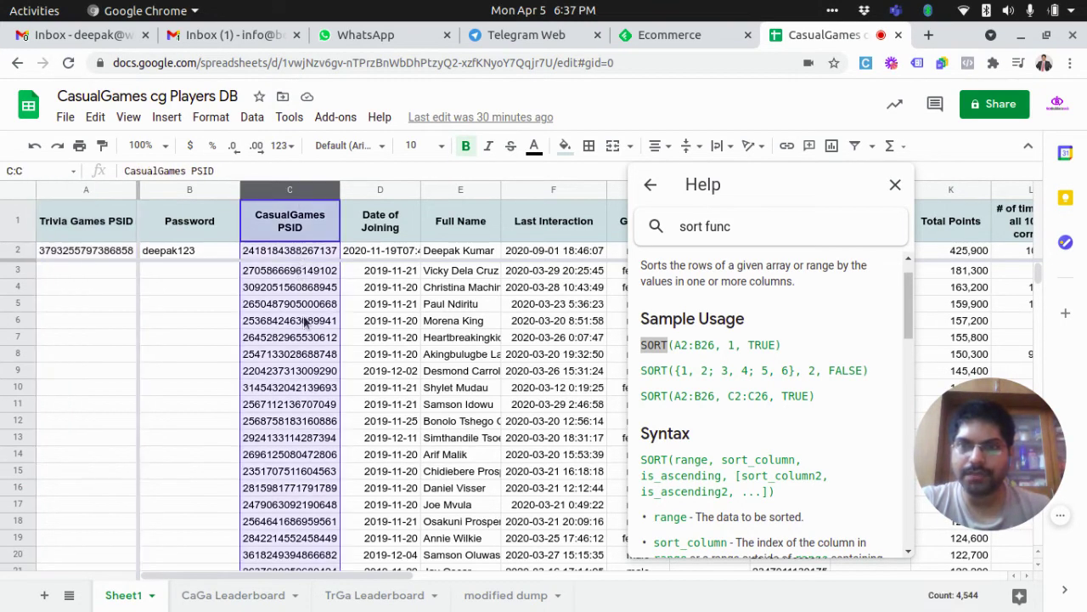
left_click(242, 595)
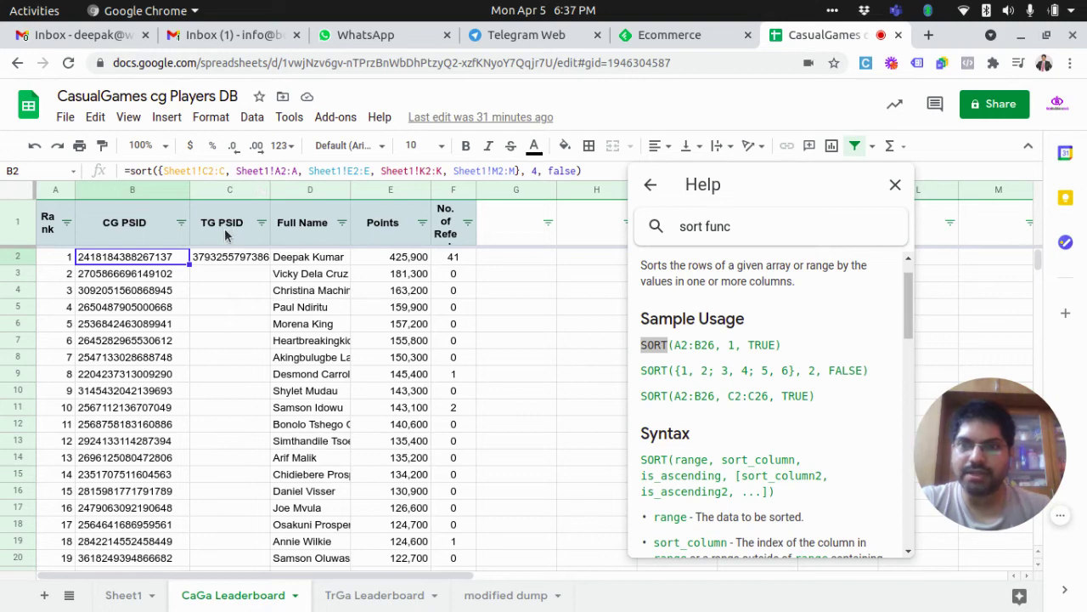
left_click(127, 597)
left_click(85, 192)
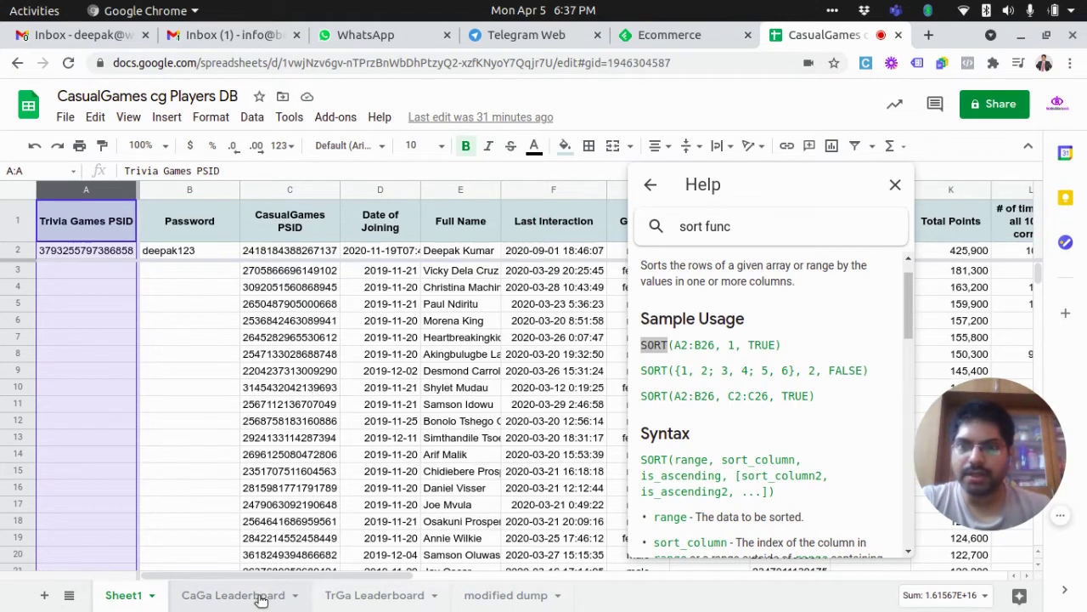
left_click(234, 595)
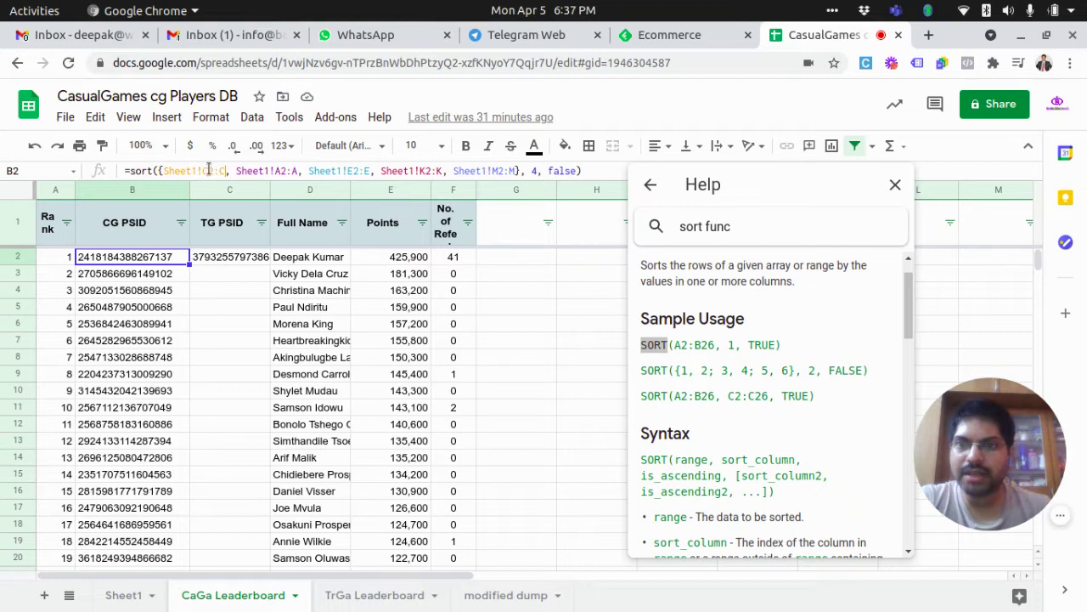
Try ending the first range of B2's SORT formula at C10, and restore it to the open-ended Sheet1!C2:C.
double_click(204, 170)
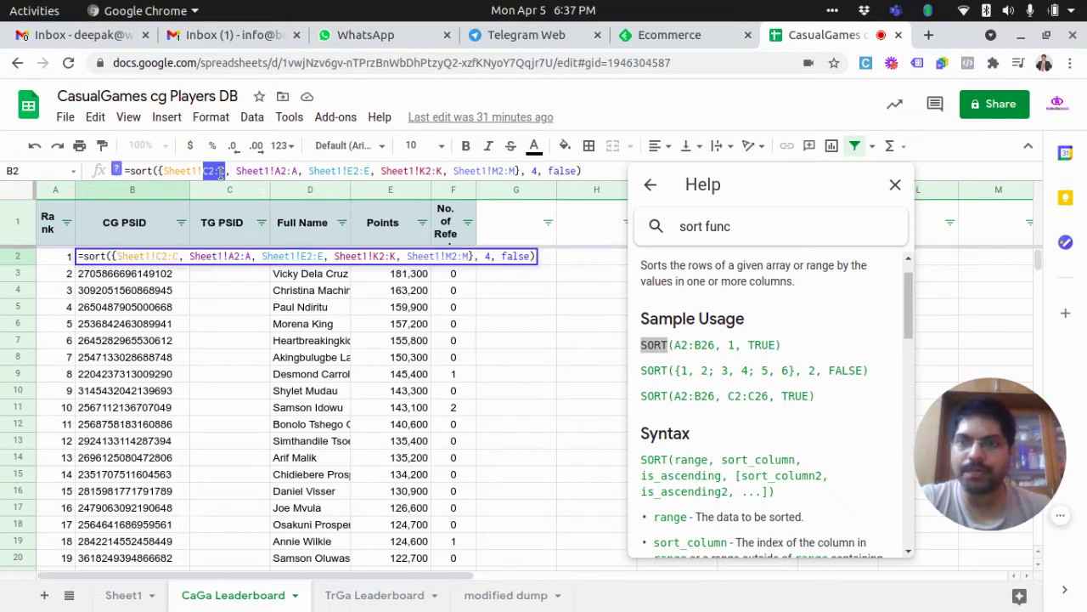
left_click(225, 172)
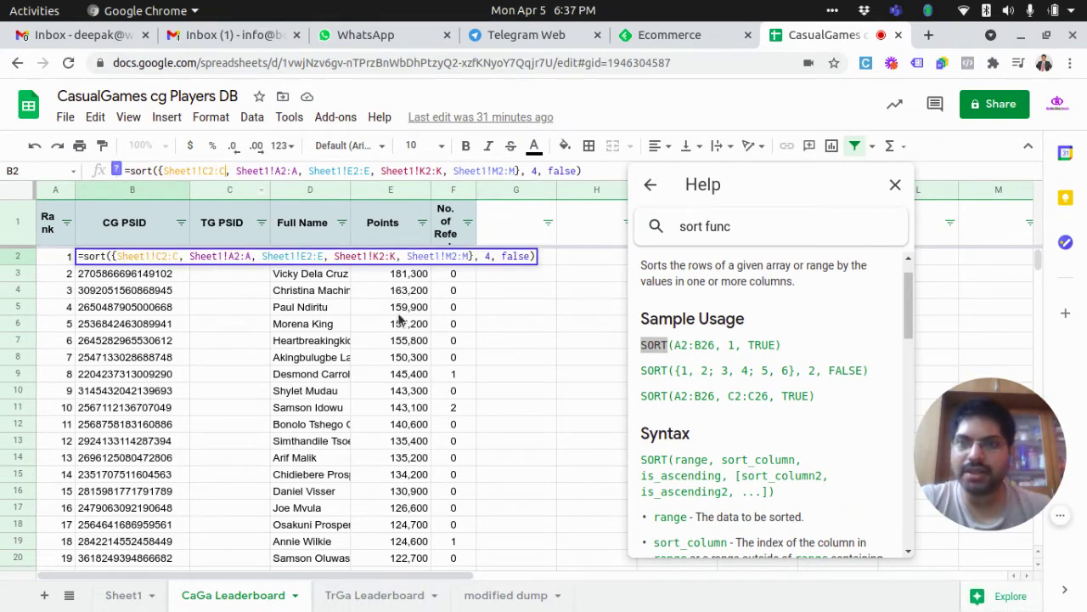
type("10")
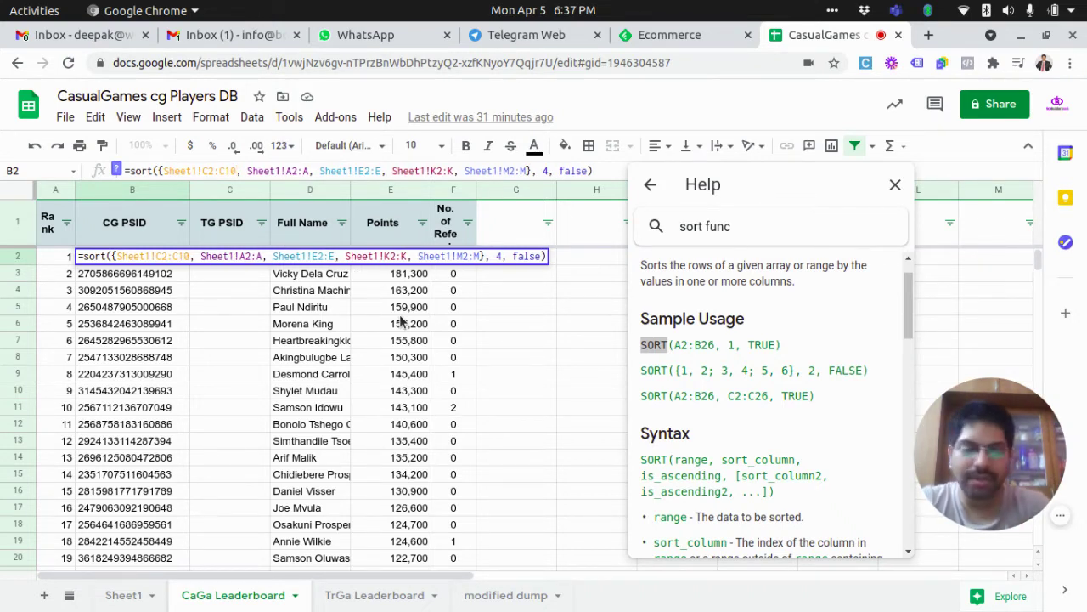
key("BackSpace")
key("BackSpace")
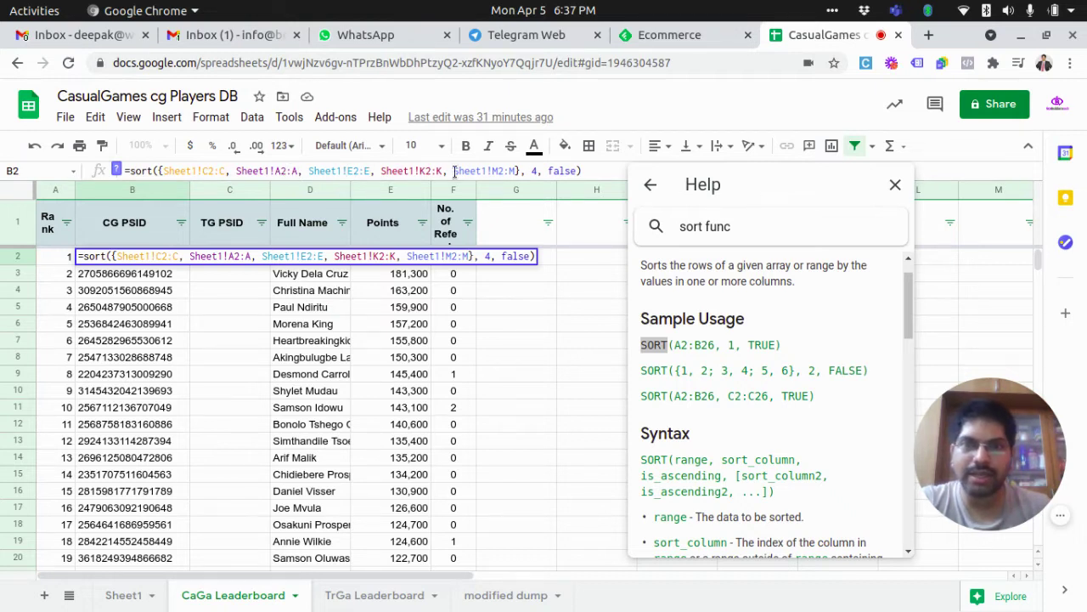
key("Return")
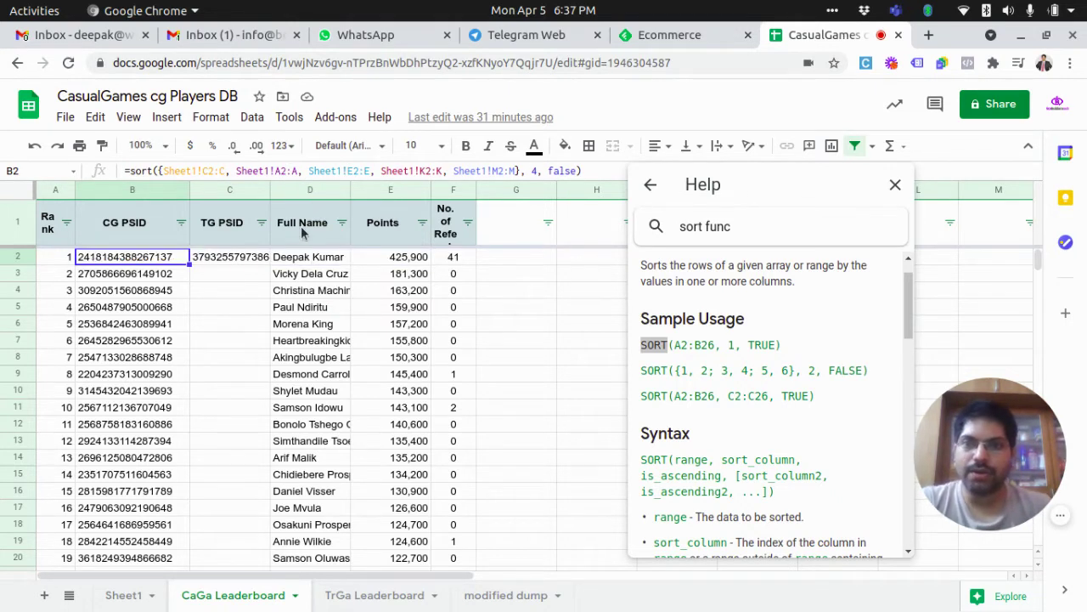
Compare the leaderboard's Full Name column with its source in Sheet1, and reselect the formula cell B2.
left_click(303, 233)
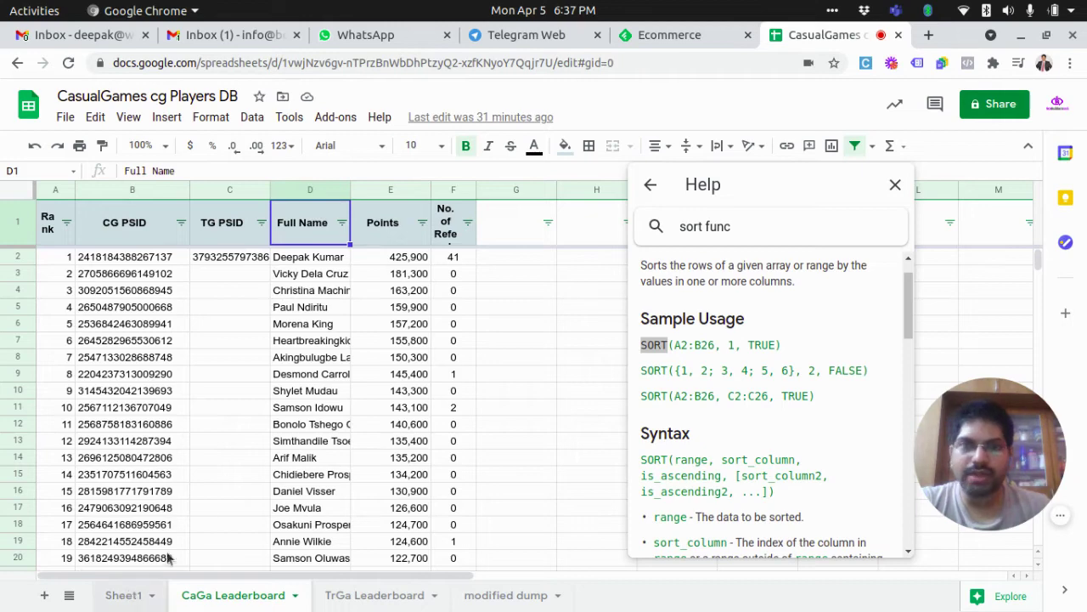
left_click(123, 595)
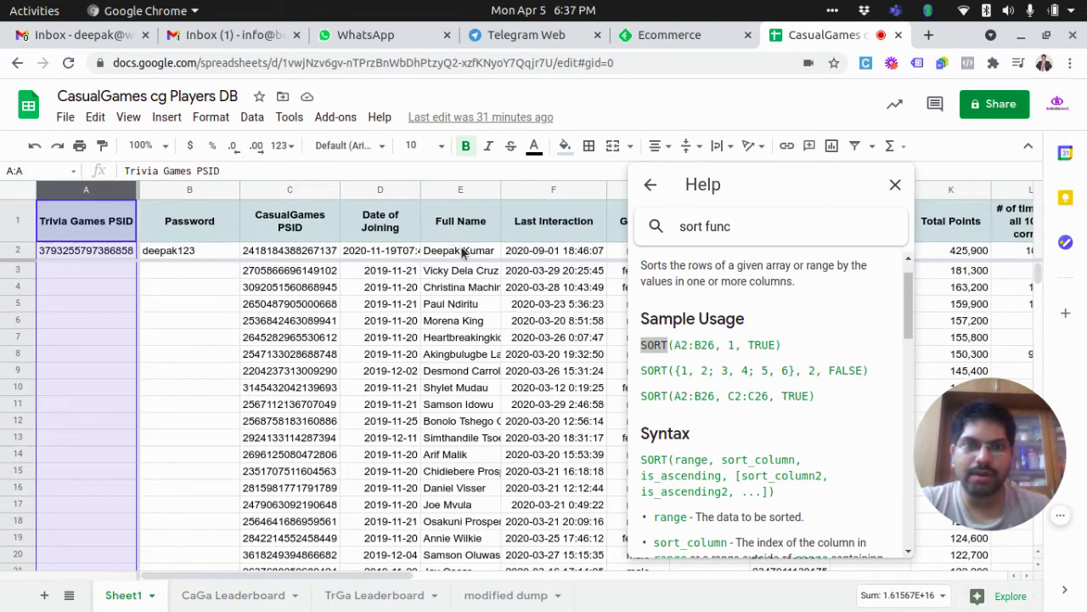
left_click(238, 596)
left_click(163, 257)
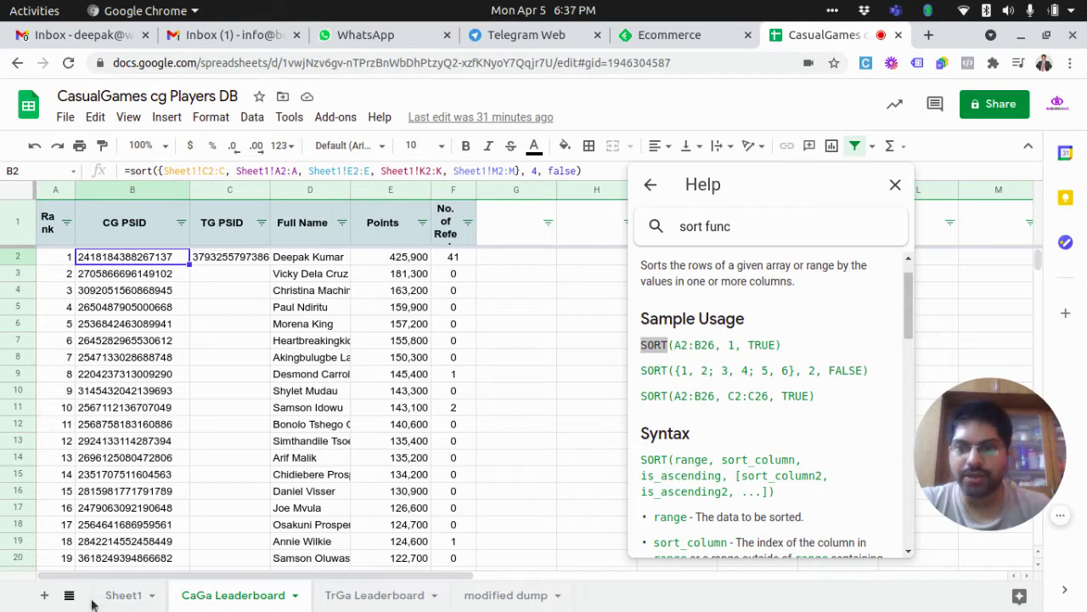
Open Sheet1 and move the Help window off the headers to inspect the Total Points and No. of Referrals columns.
left_click(123, 595)
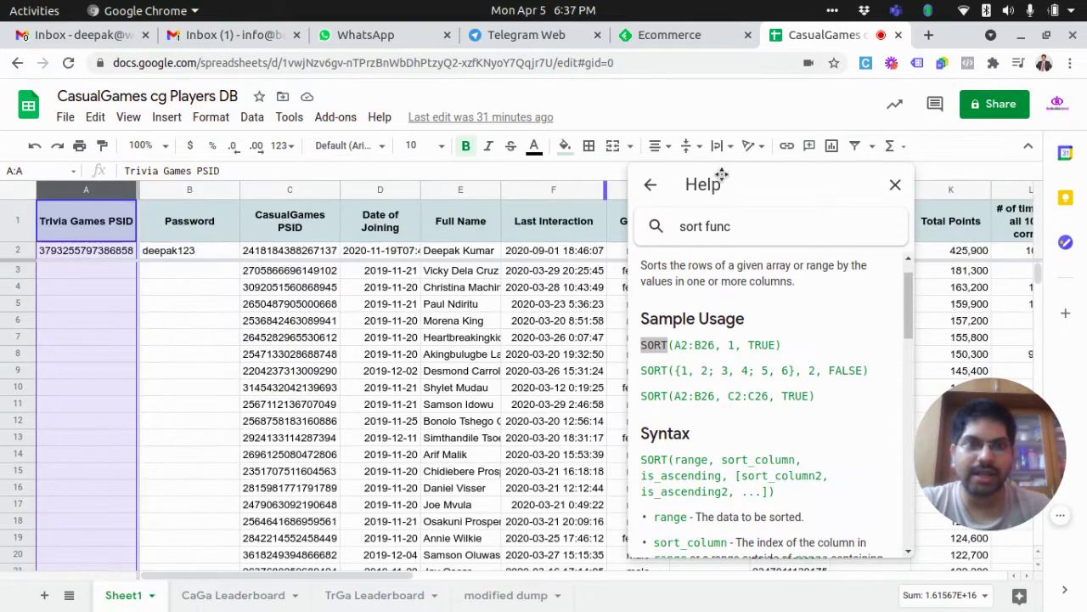
left_click_drag(721, 174, 704, 283)
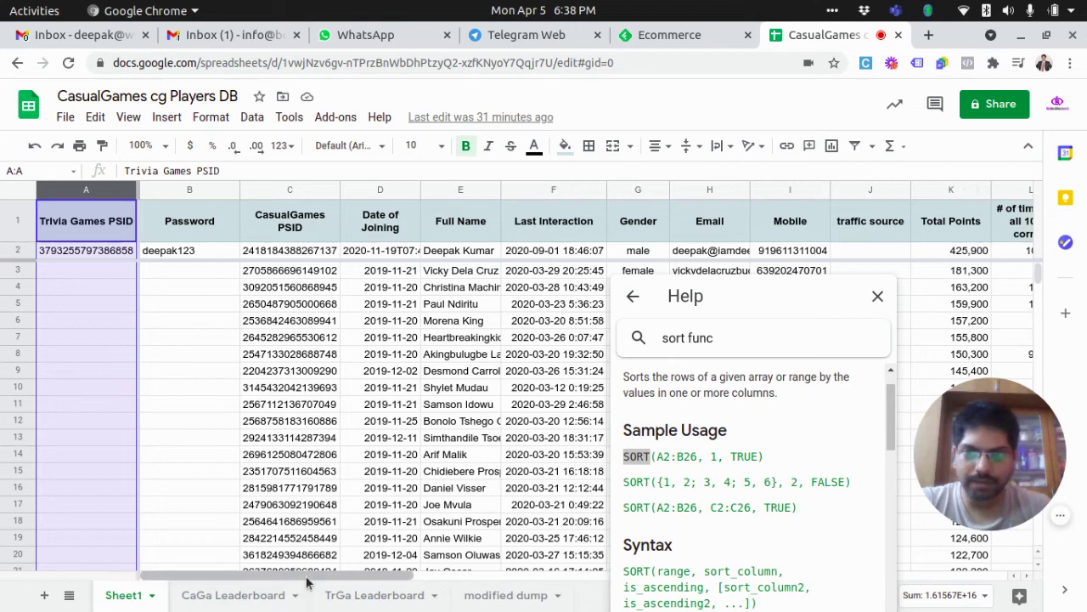
left_click_drag(347, 573, 359, 574)
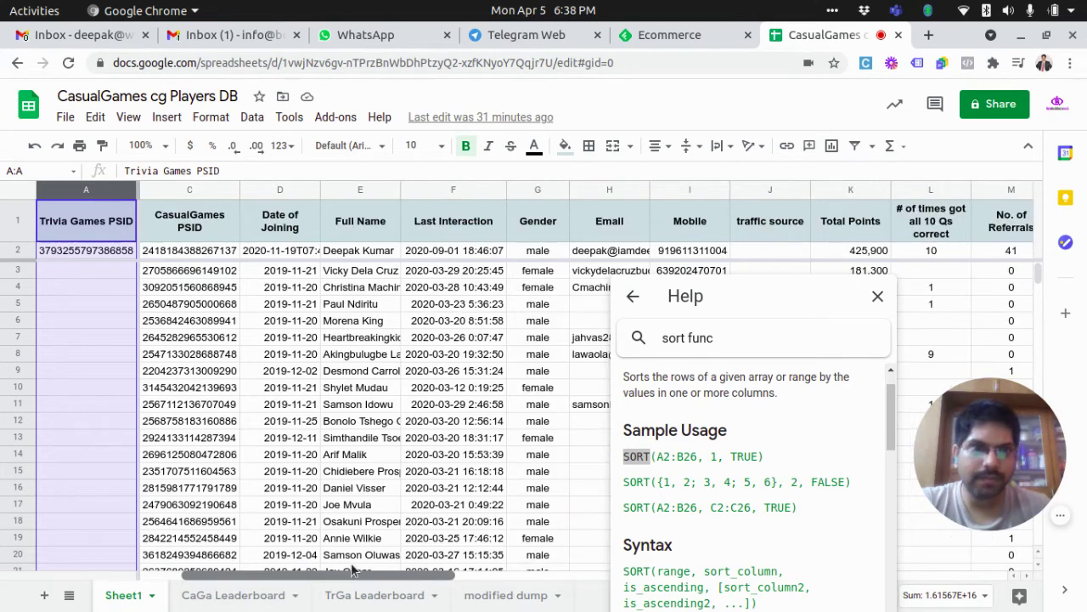
Inspect Sheet1's No. of Referrals column, and examine the sort column and order arguments "4, false" in CaGa Leaderboard's B2 formula.
left_click(1011, 195)
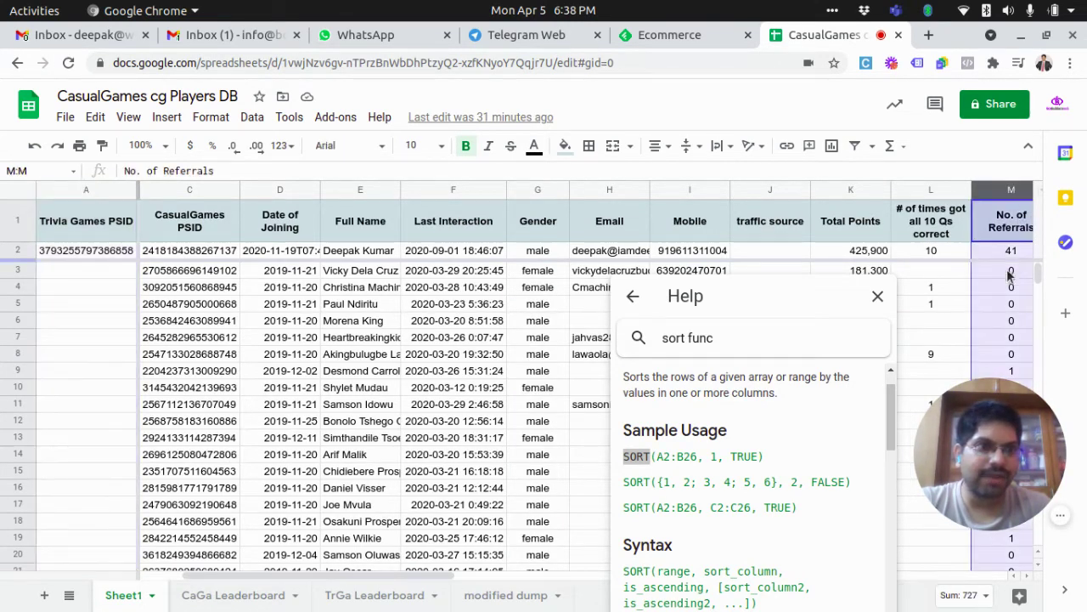
left_click(213, 599)
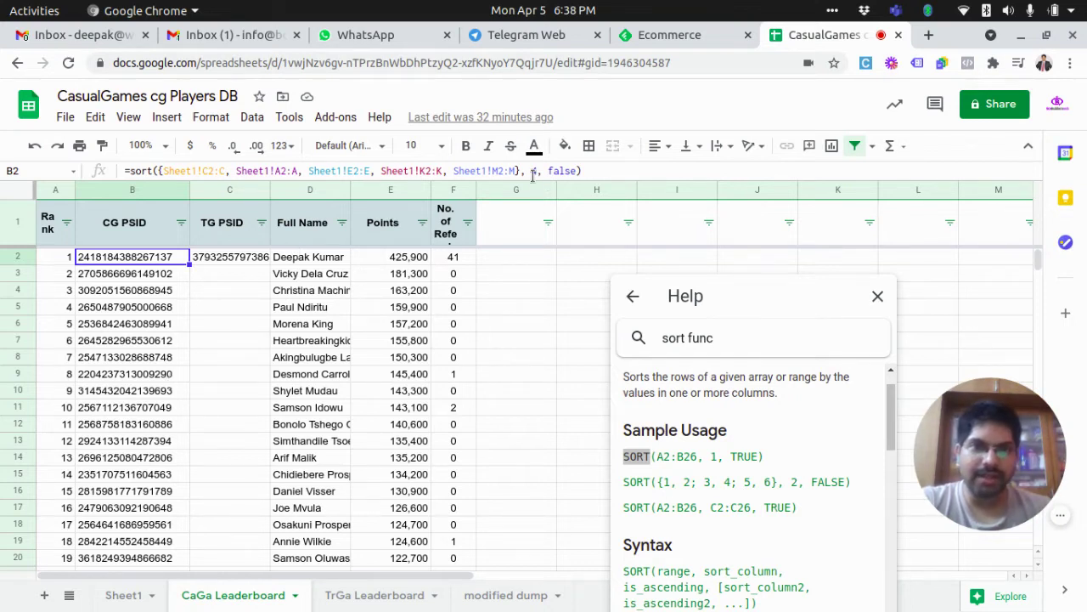
left_click(574, 170, "shift")
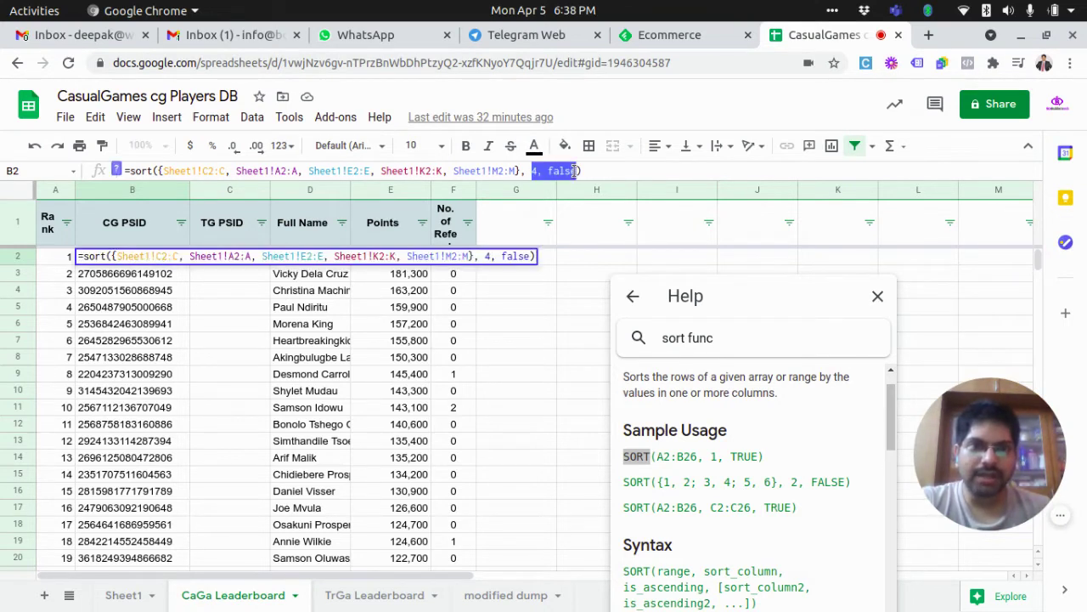
left_click(574, 171)
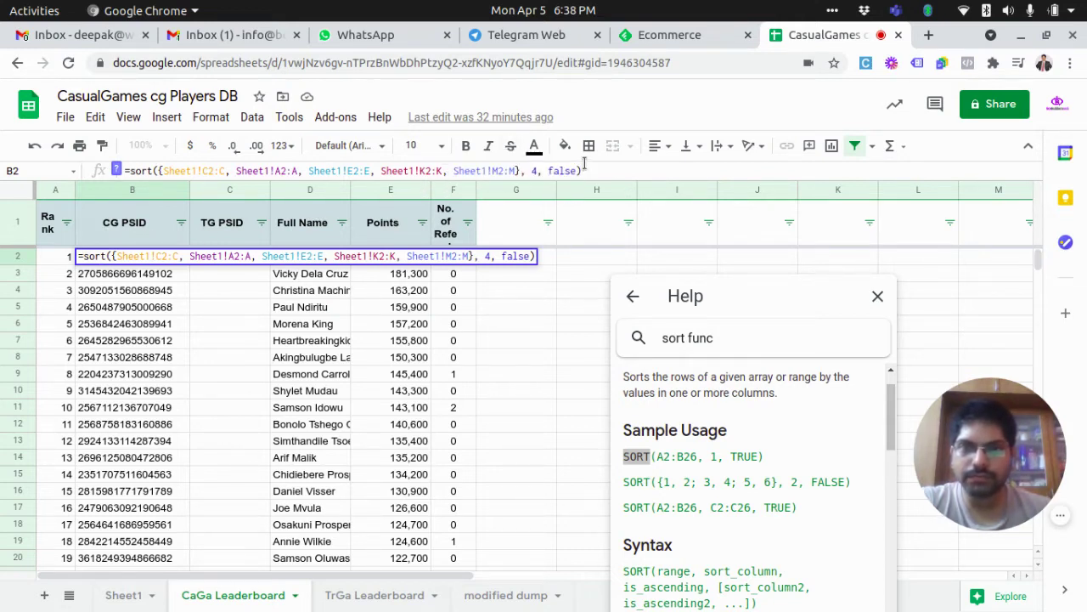
left_click(587, 170)
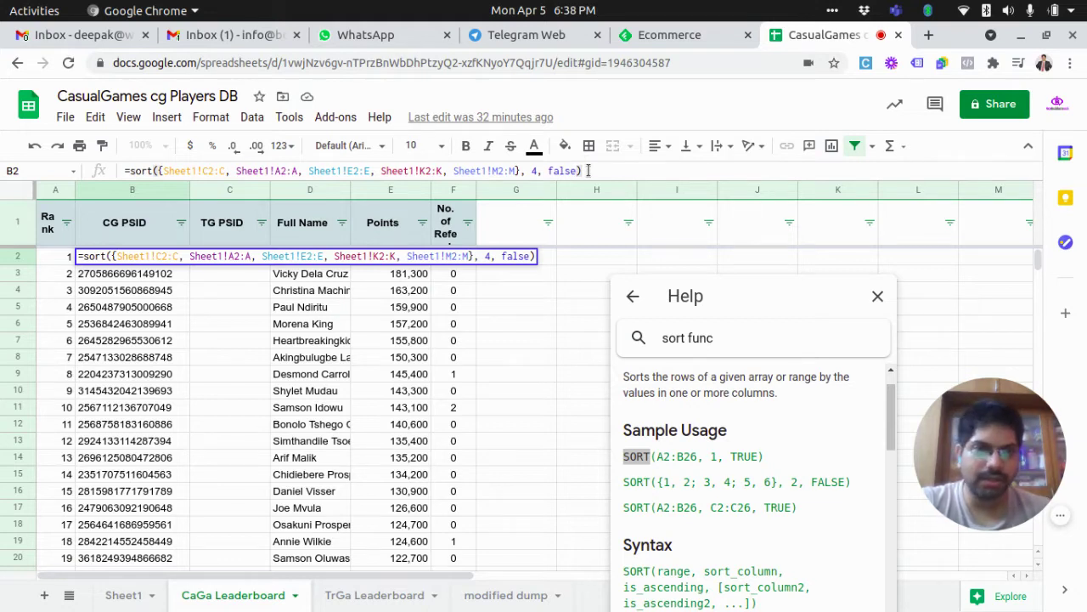
key("Escape")
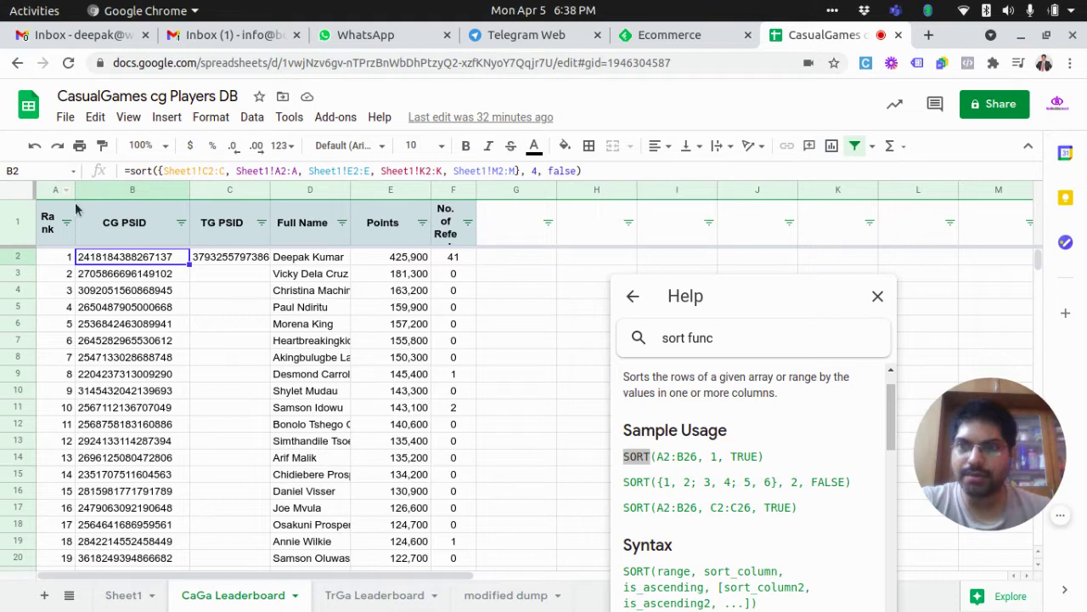
Compare the leaderboard's Rank column with the formula-filled columns B to F, and reselect cell B2.
left_click(53, 194)
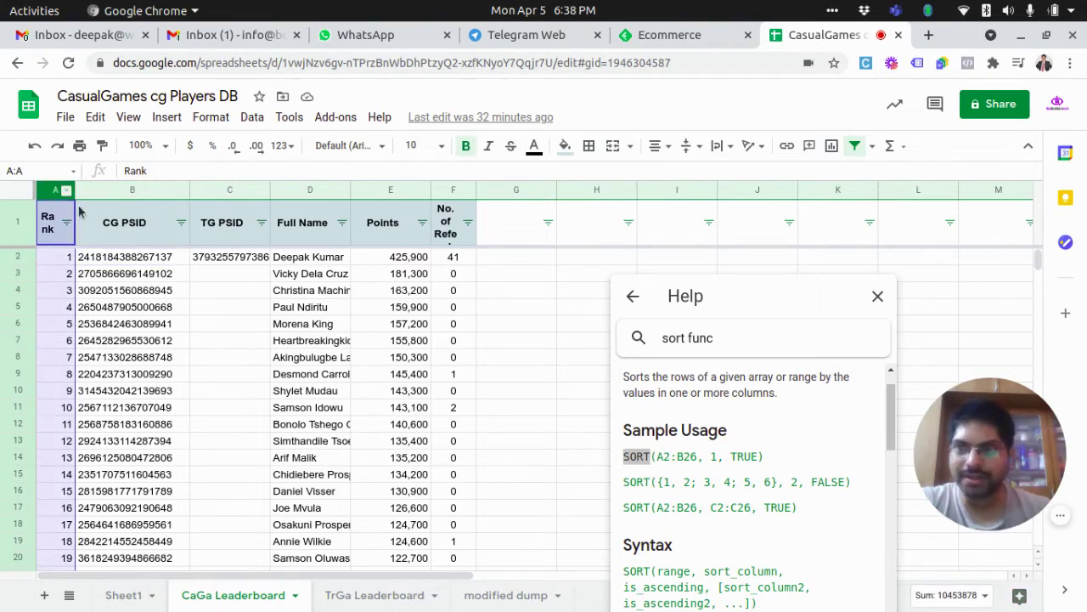
left_click_drag(132, 189, 468, 191)
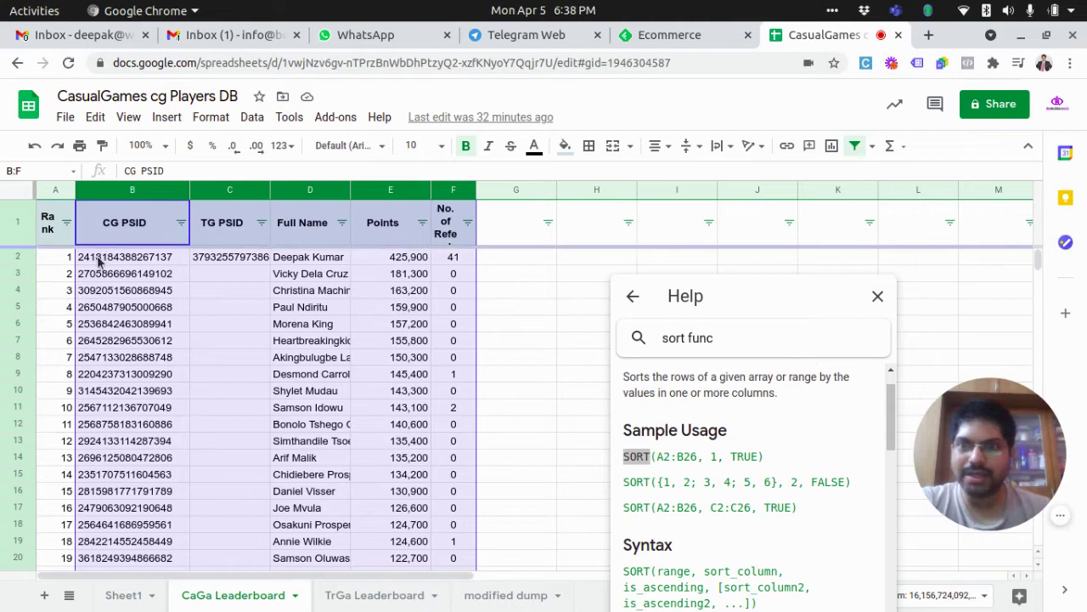
left_click(97, 257)
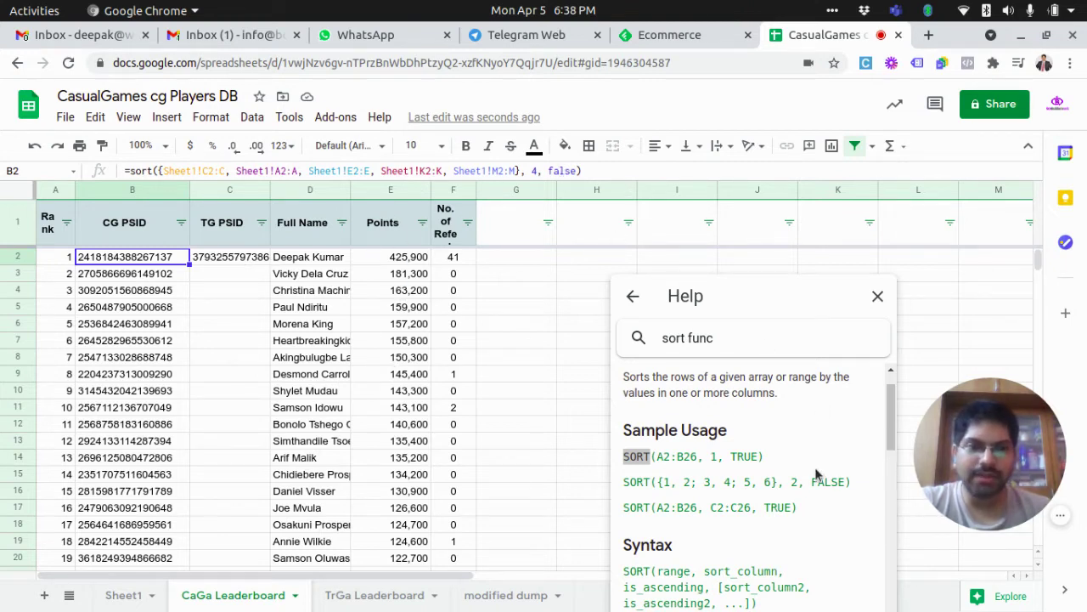
Compare the TRUE argument in the Help article's first SORT example with the sorting arguments of B2's formula, repositioning the Help window.
double_click(744, 456)
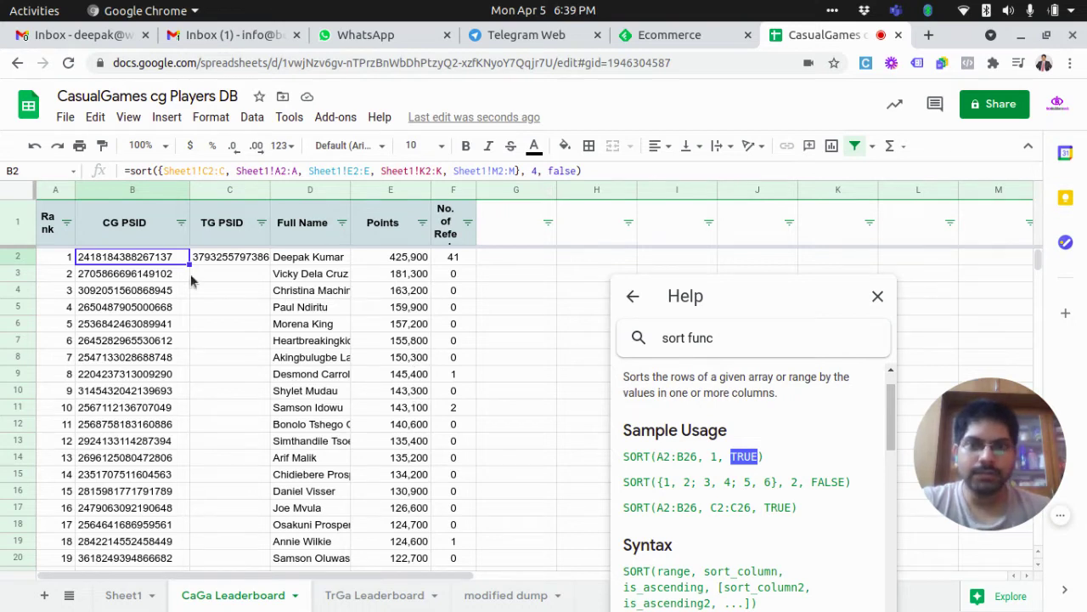
left_click(520, 259)
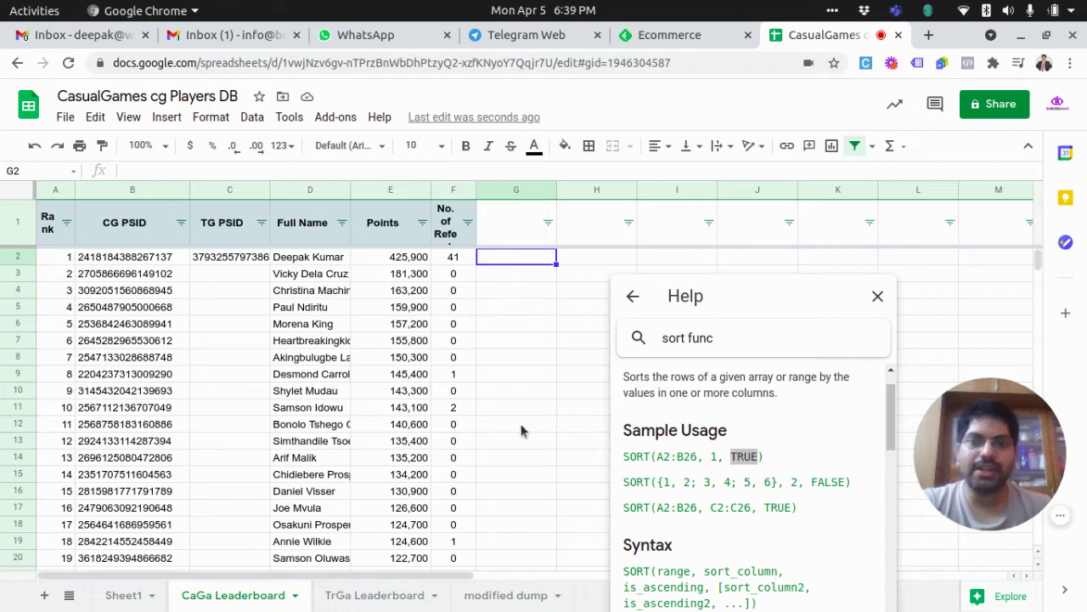
left_click_drag(739, 304, 739, 227)
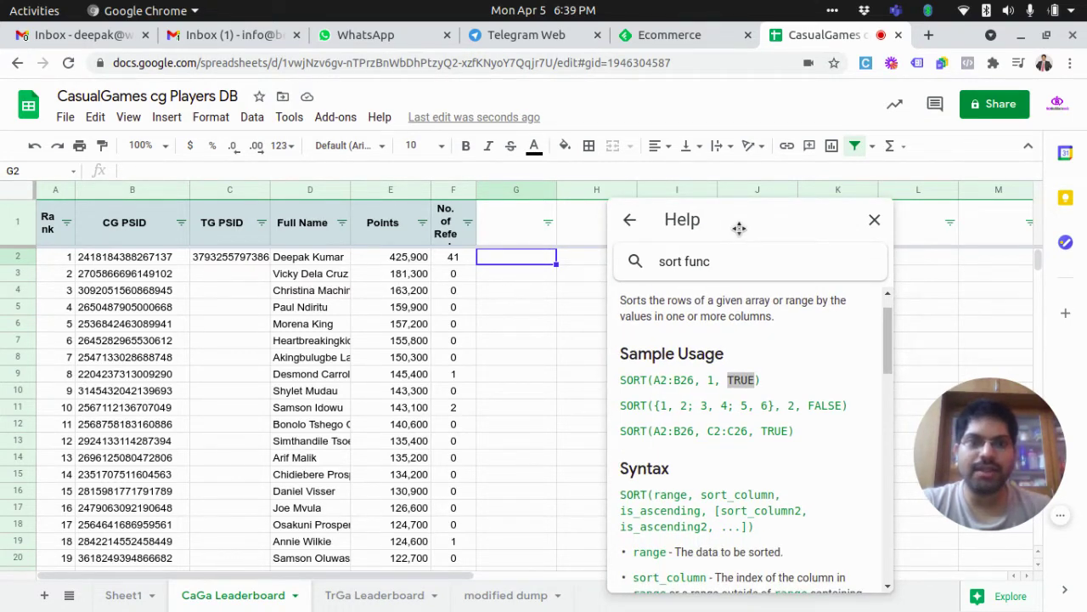
left_click(151, 256)
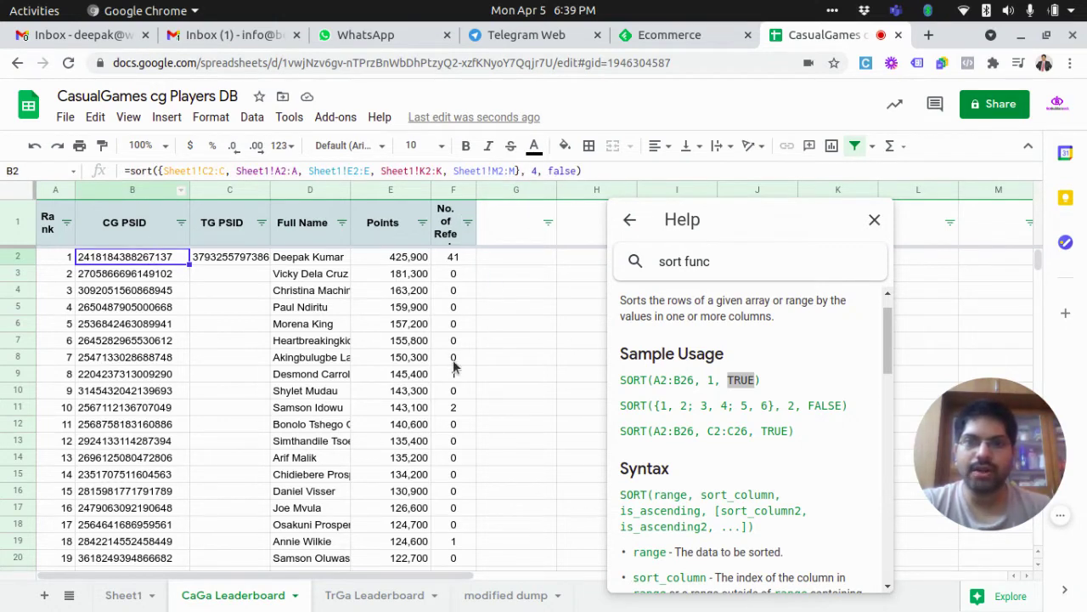
left_click(529, 171)
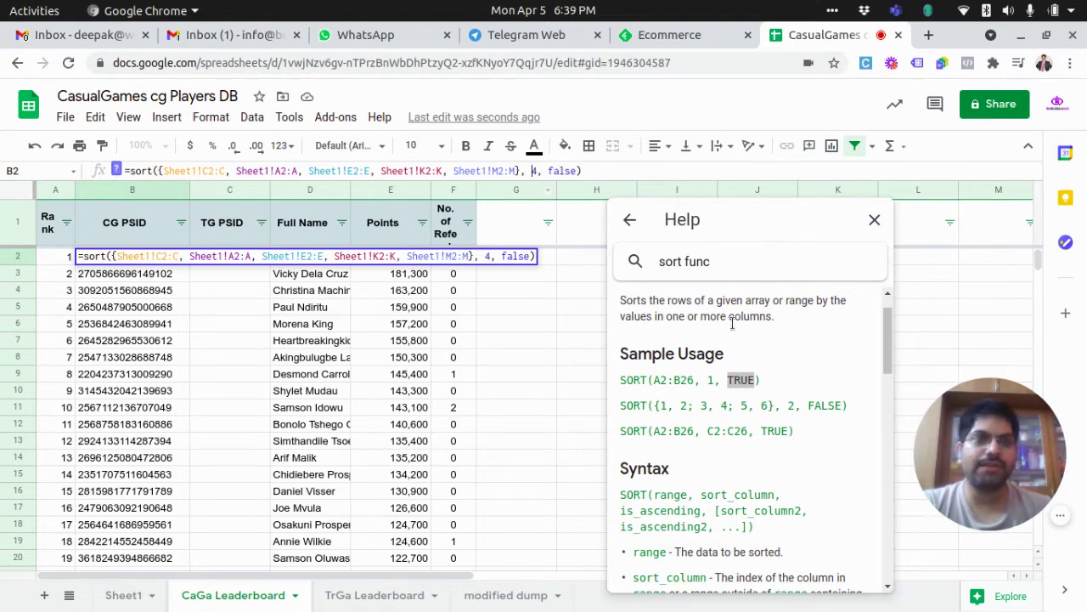
left_click(526, 342)
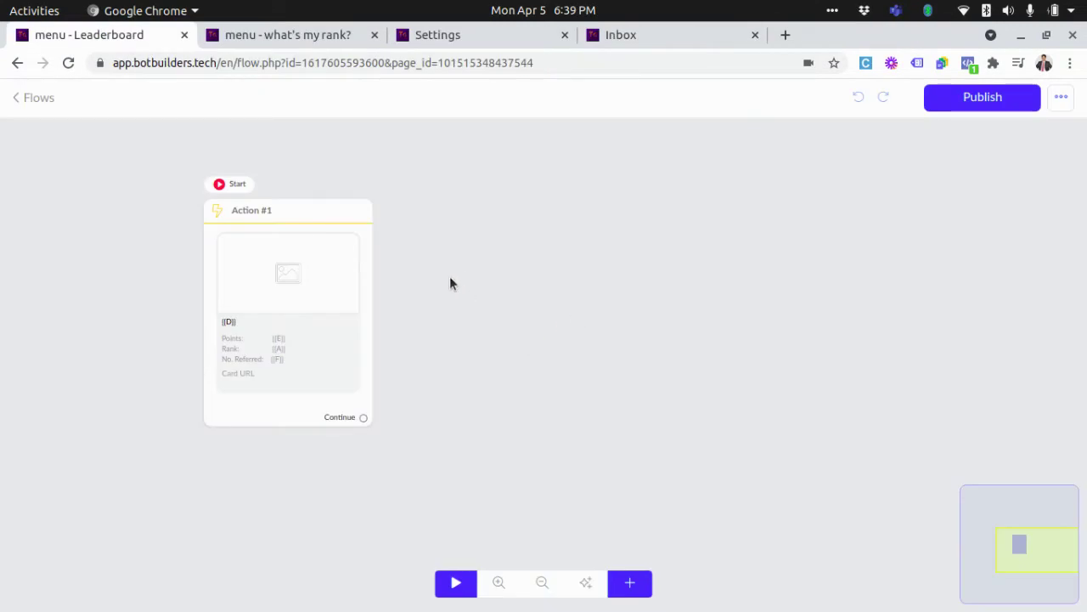
Switch to the bot builder's menu - Leaderboard flow and open the Google Sheets settings of Action #1.
scroll(571, 350, "up", 2)
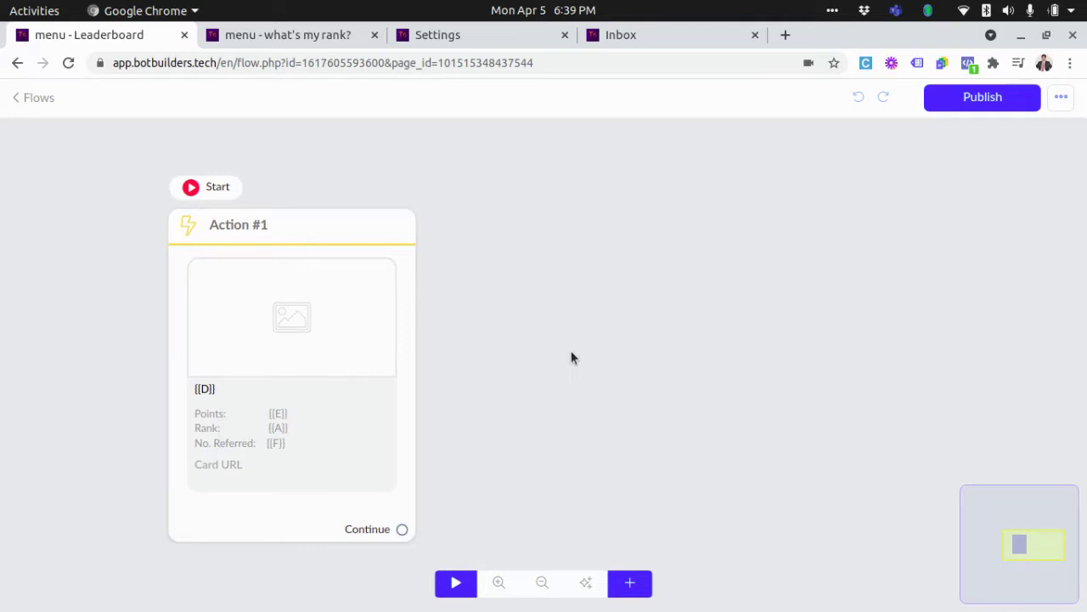
scroll(548, 314, "down", 1)
mouse_move(436, 243)
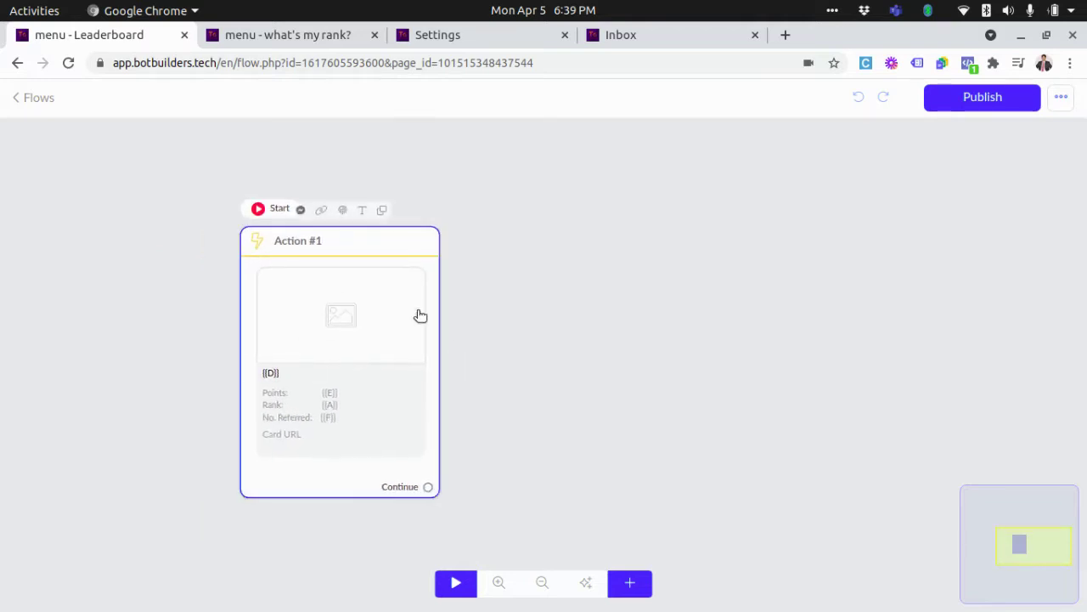
left_click(381, 238)
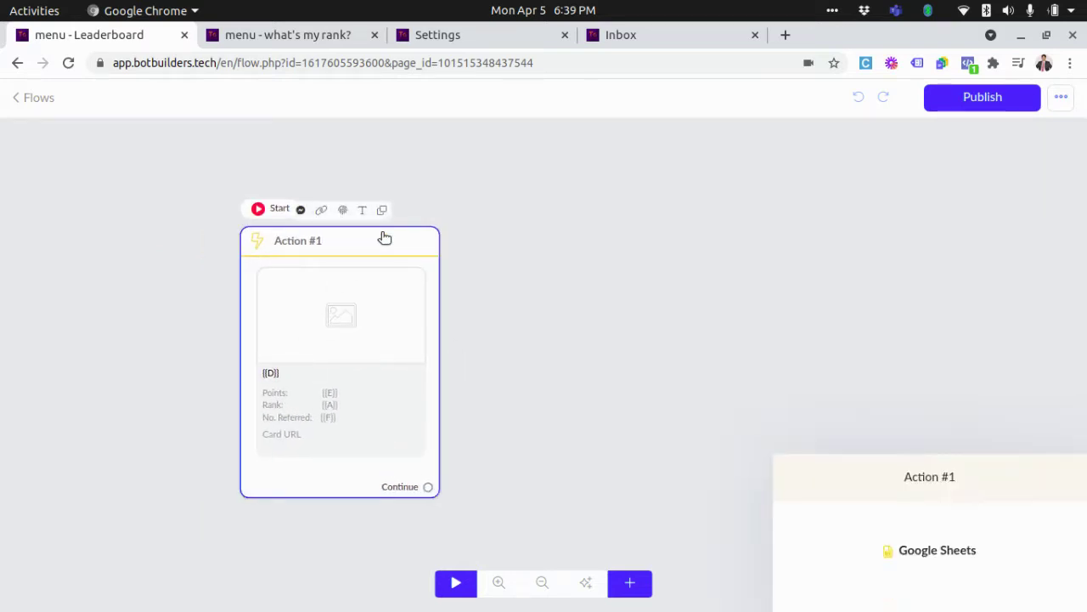
left_click(910, 216)
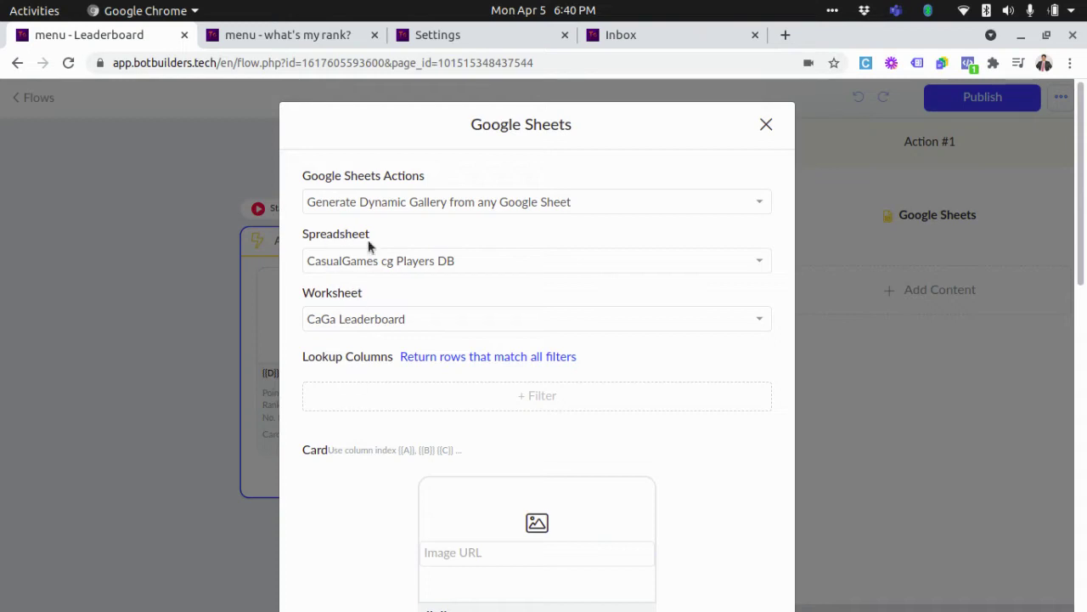
Review the dynamic gallery's sheet settings and card, and match the card title {{D}} to the leaderboard's Full Name column.
scroll(432, 364, "down", 2)
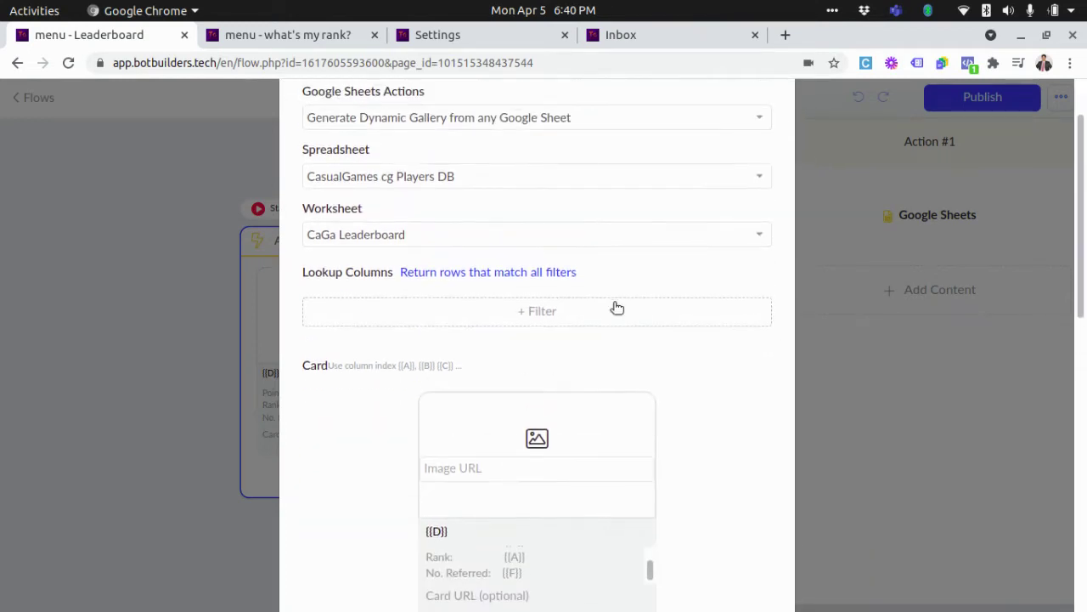
scroll(617, 307, "down", 3)
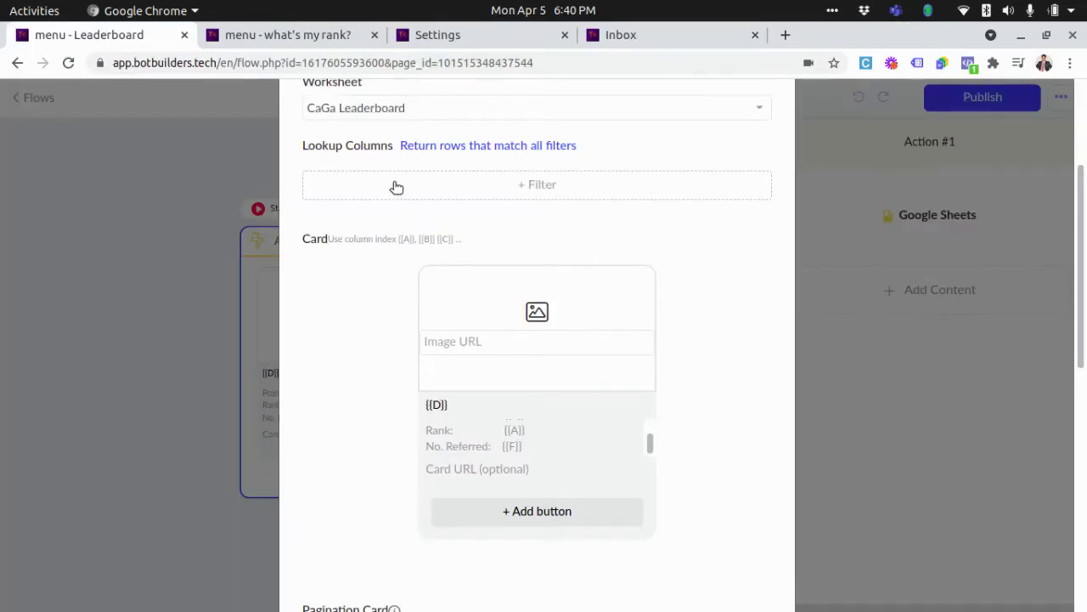
scroll(471, 280, "down", 2)
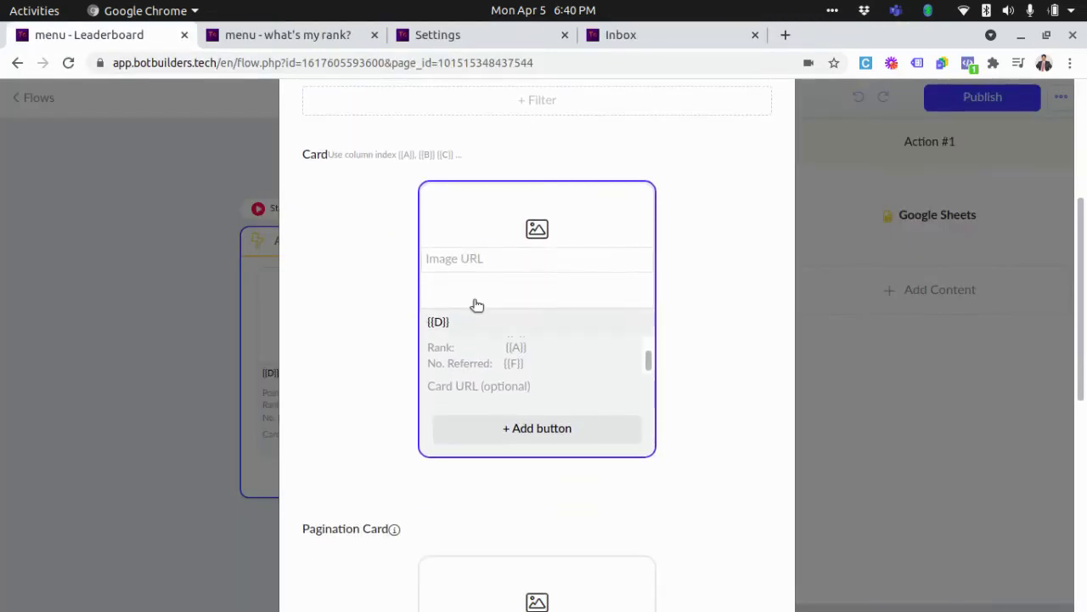
left_click_drag(468, 323, 426, 321)
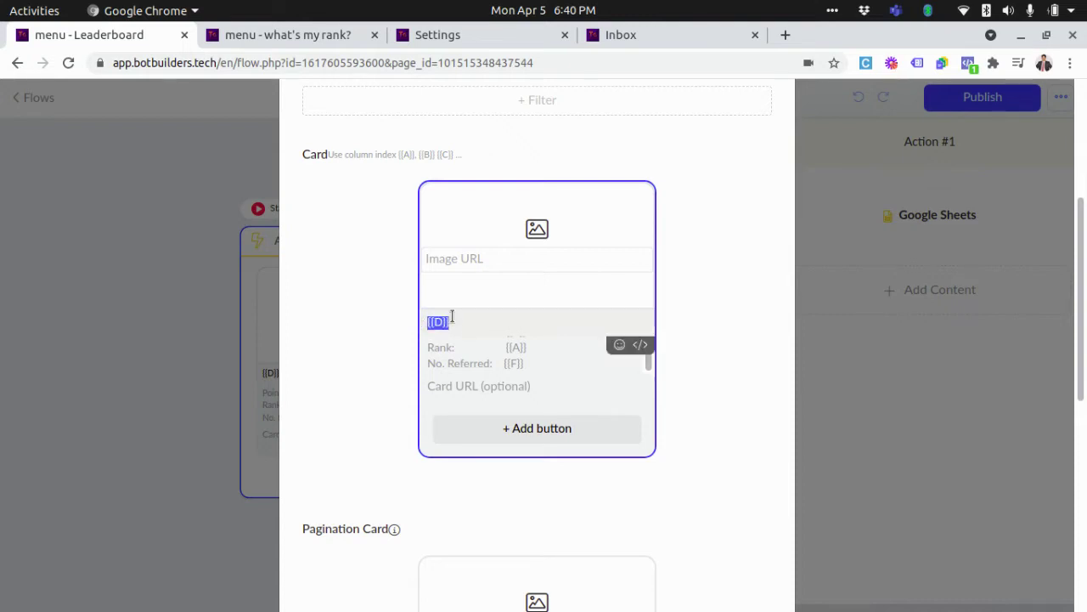
left_click(467, 322)
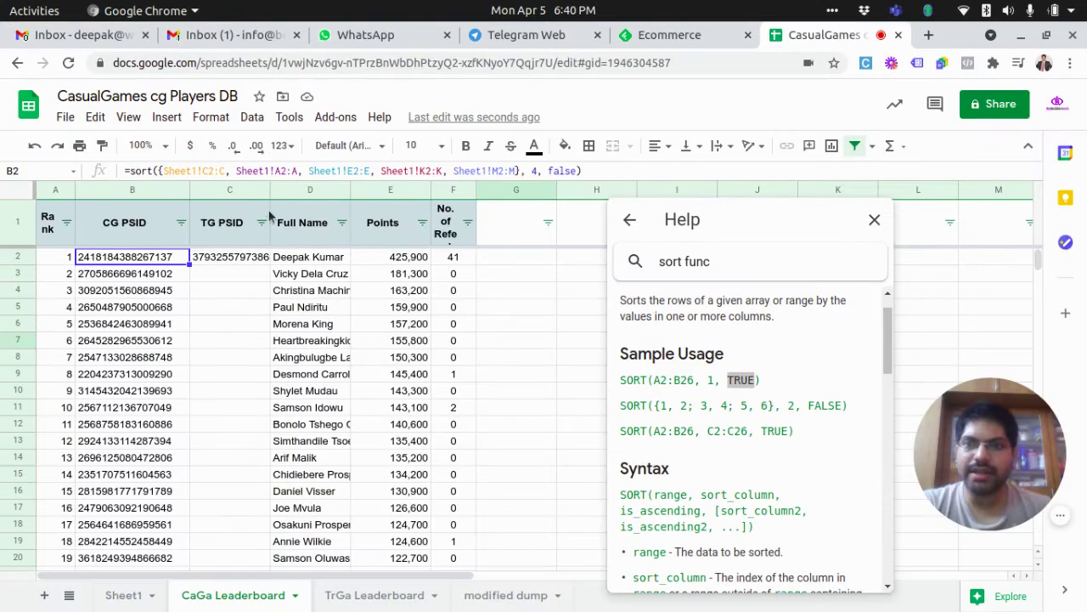
left_click(311, 193)
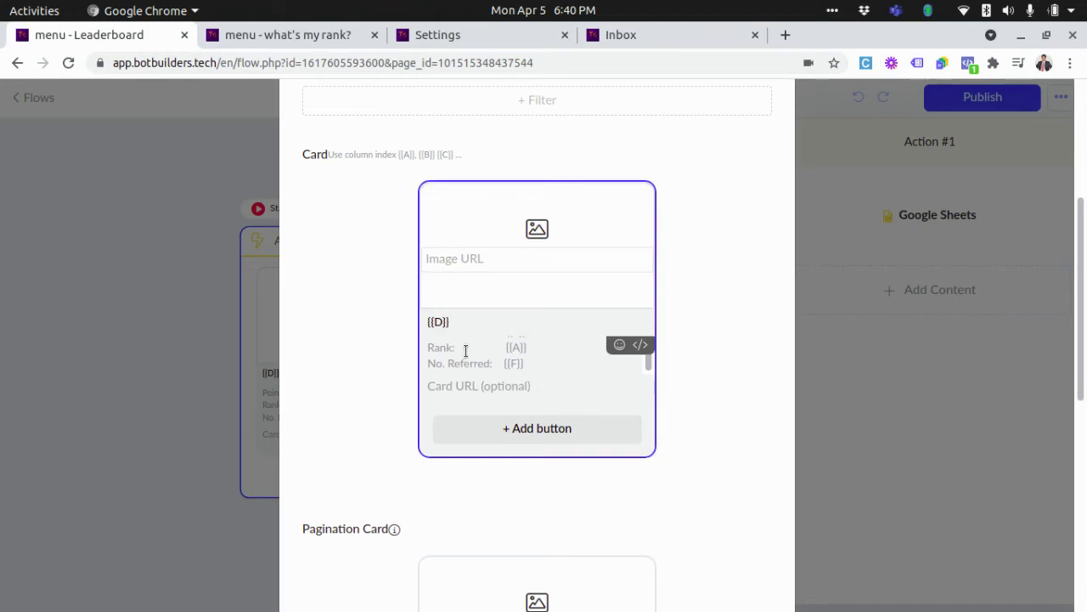
Examine the Points, Rank and No. Referred placeholders in the gallery card's description, along with its title.
left_click(524, 347)
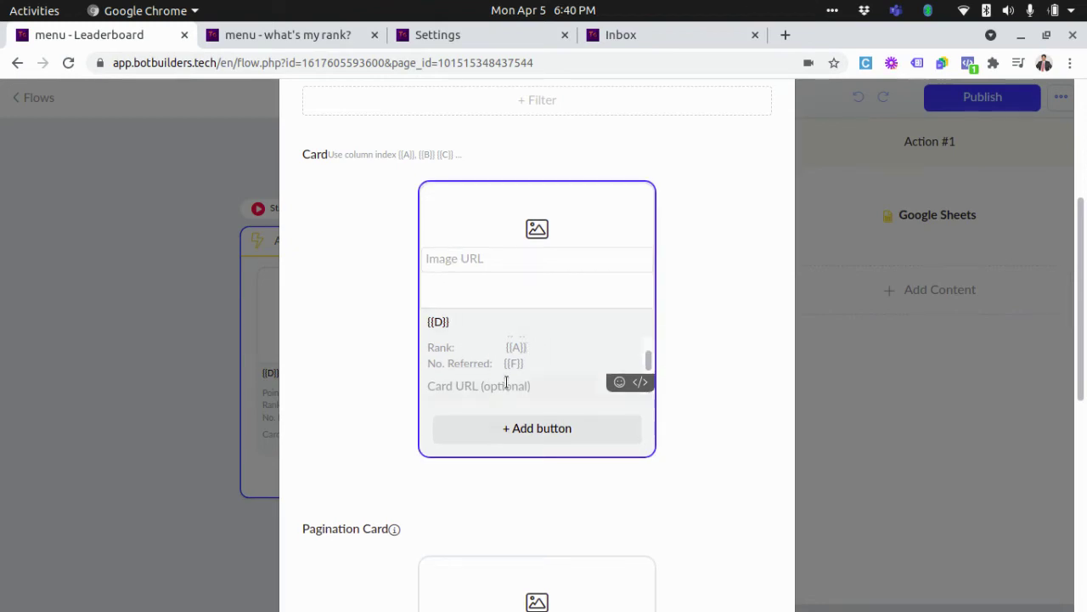
scroll(529, 347, "down", 1)
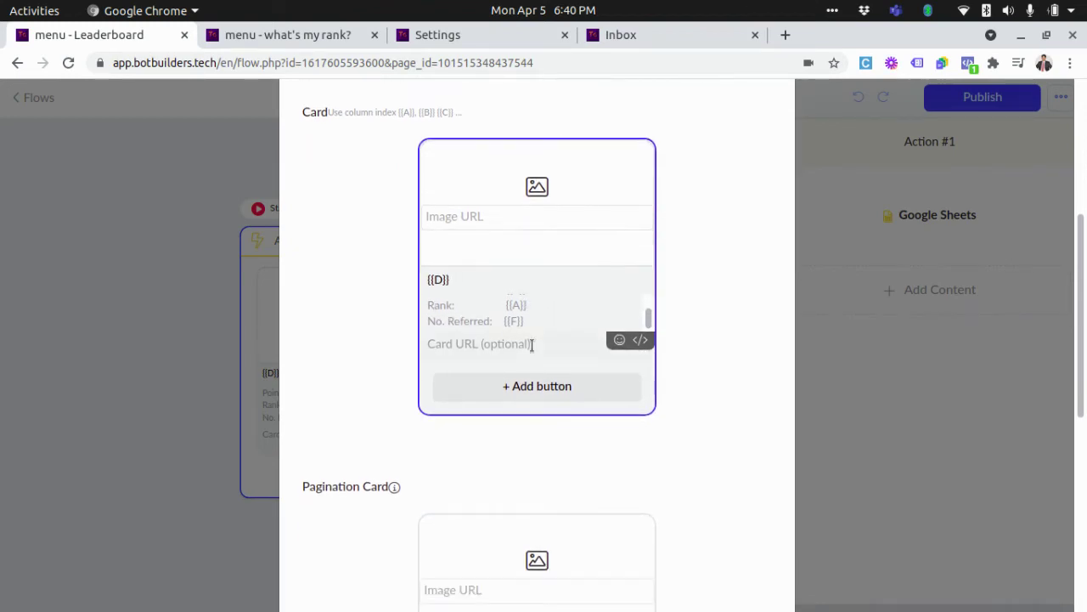
scroll(548, 316, "up", 1)
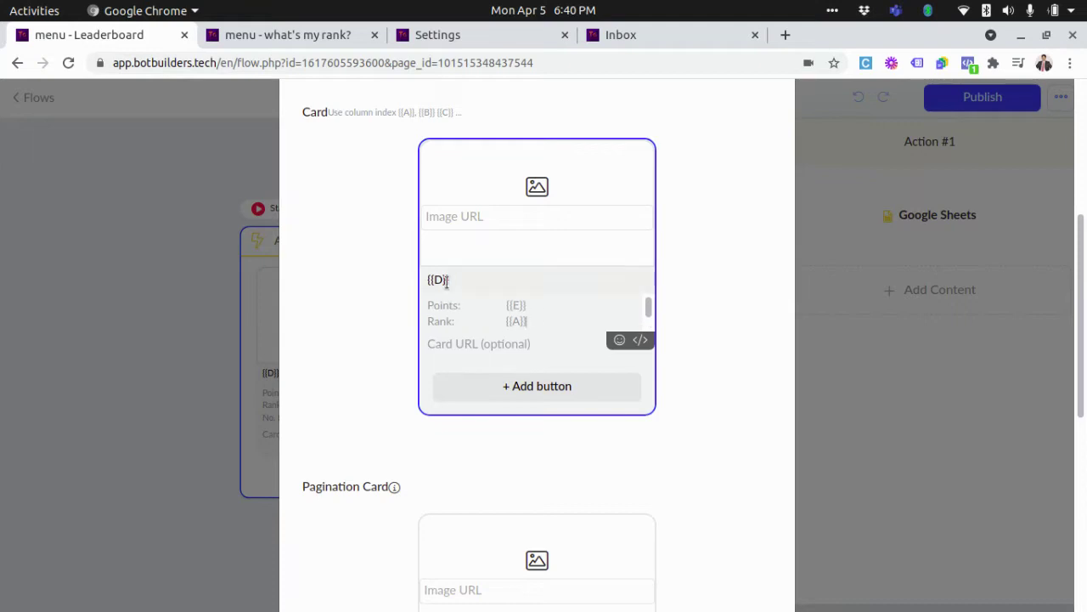
scroll(553, 311, "down", 1)
scroll(527, 310, "up", 1)
left_click(546, 277)
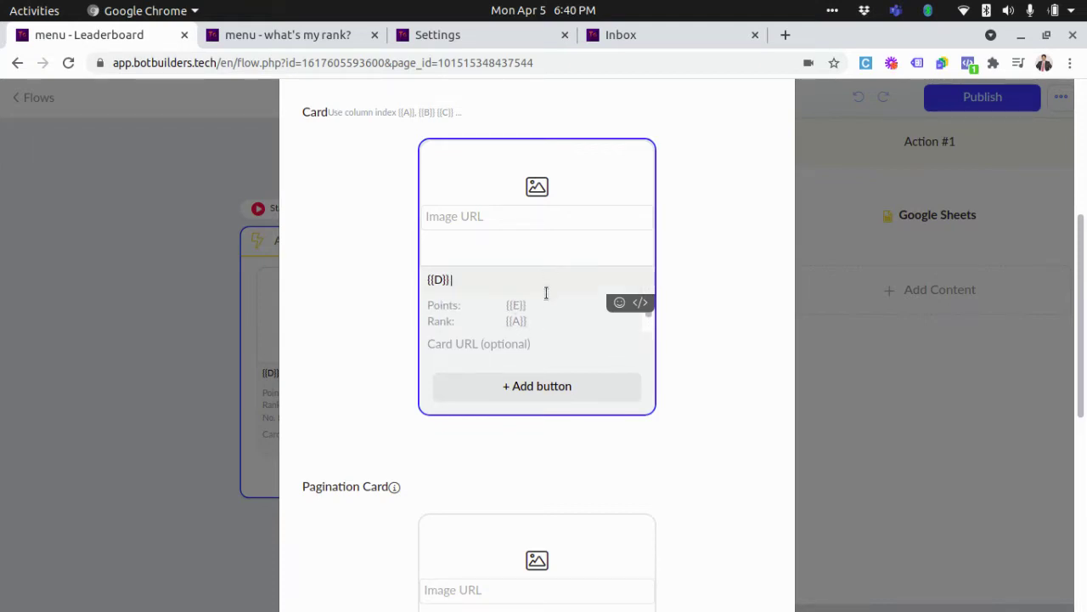
left_click(539, 278)
Delete the card's Points placeholder and insert it again from the POINTS column variable, giving {{E}}.
left_click_drag(498, 306, 563, 308)
left_click(568, 305)
key("BackSpace")
key("BackSpace")
key("BackSpace")
key("BackSpace")
key("BackSpace")
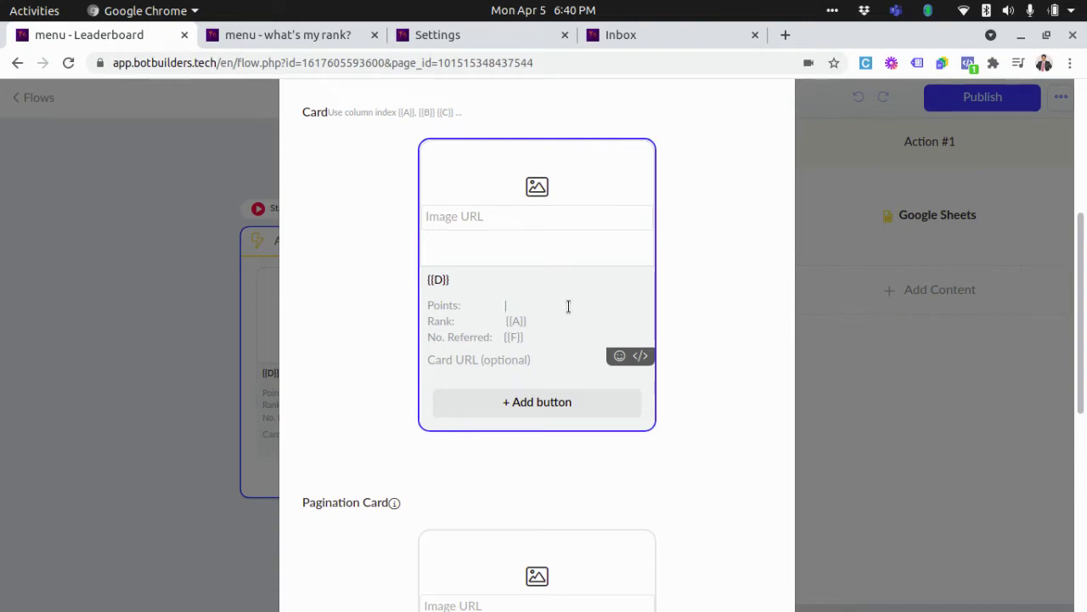
type("{{")
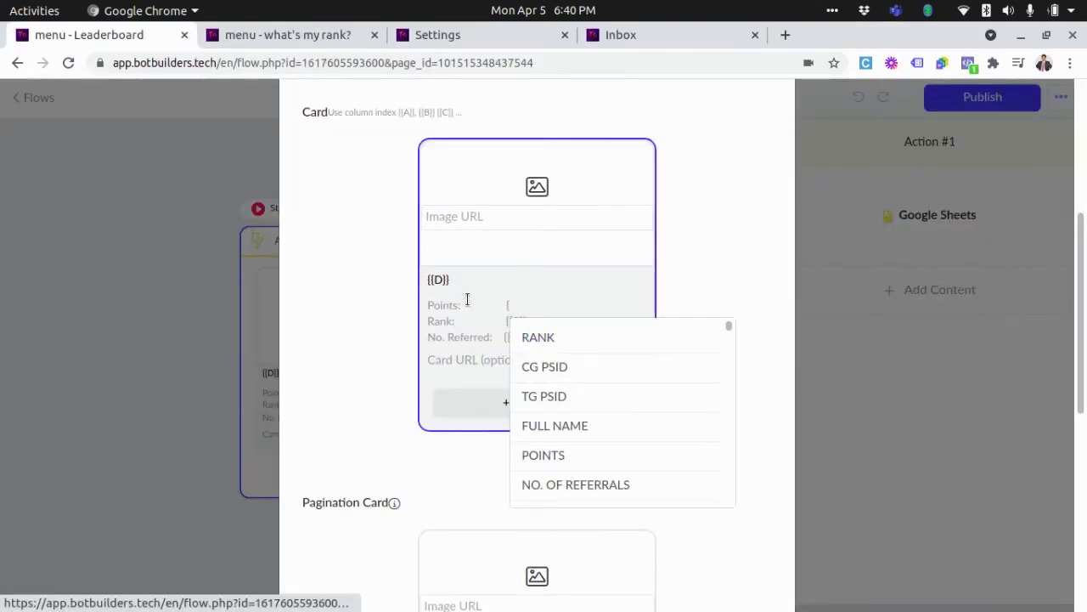
left_click(544, 456)
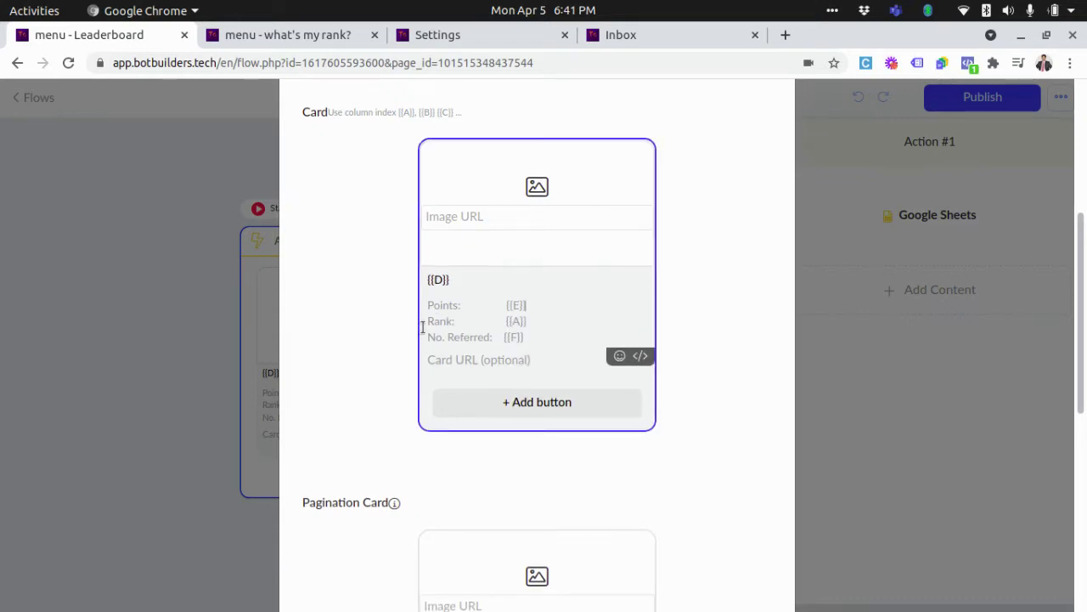
Delete the card's Rank placeholder and insert it again from the RANK column variable, giving {{A}}.
key("BackSpace")
key("BackSpace")
key("BackSpace")
type("{")
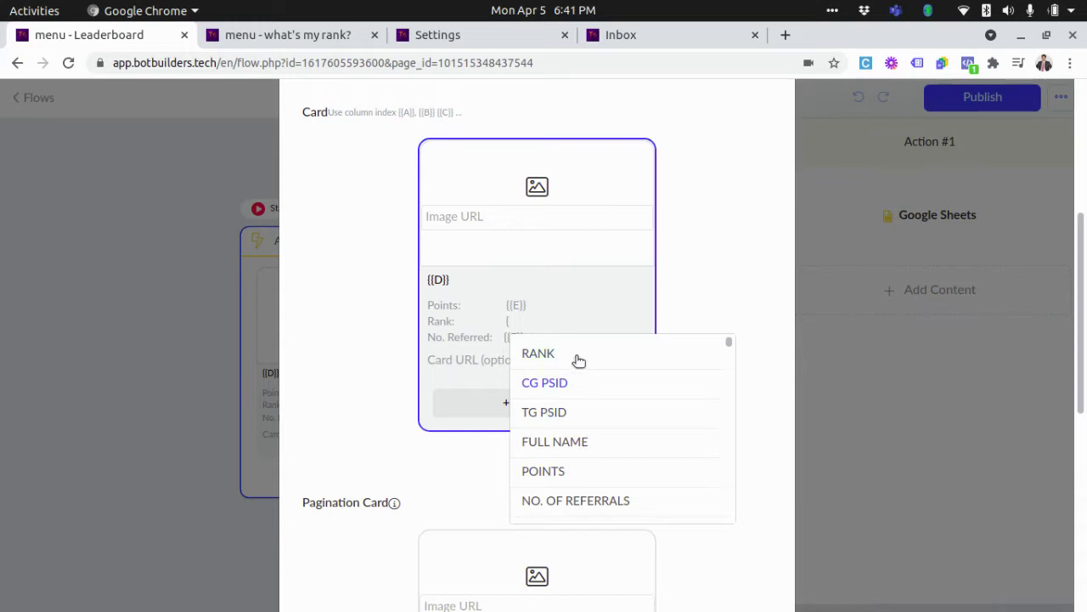
left_click(544, 354)
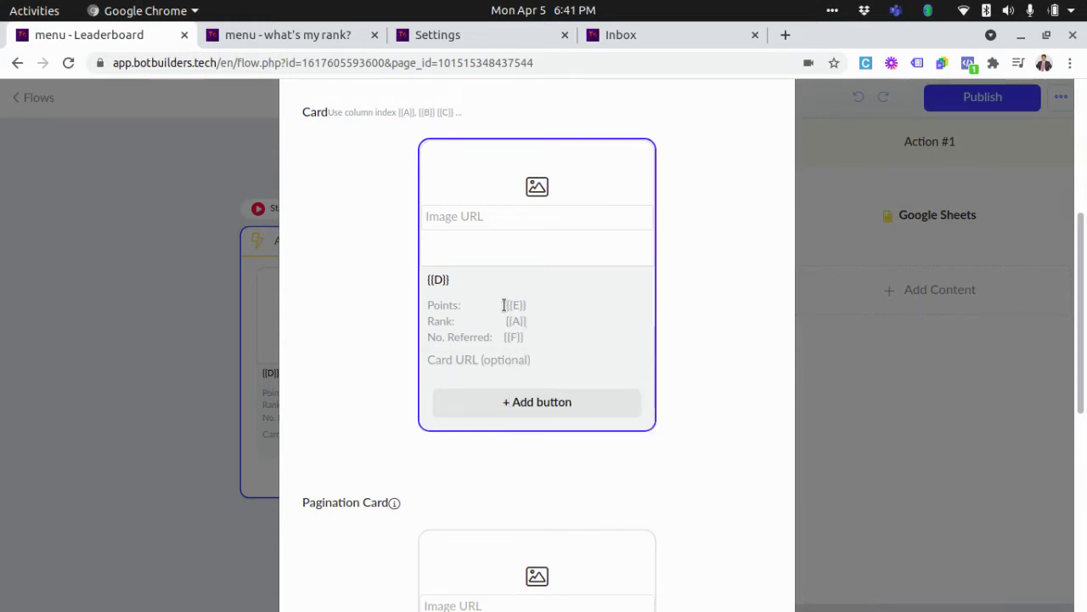
left_click(734, 331)
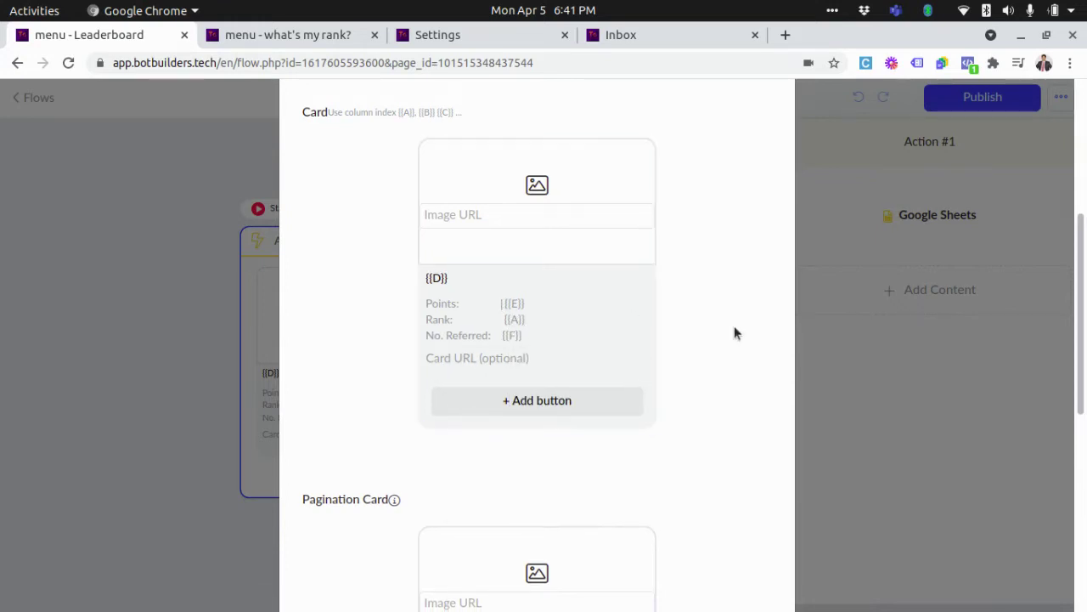
Compare the card's No. Referred placeholder and empty Image URL field with the columns of the CaGa Leaderboard sheet.
left_click(626, 340)
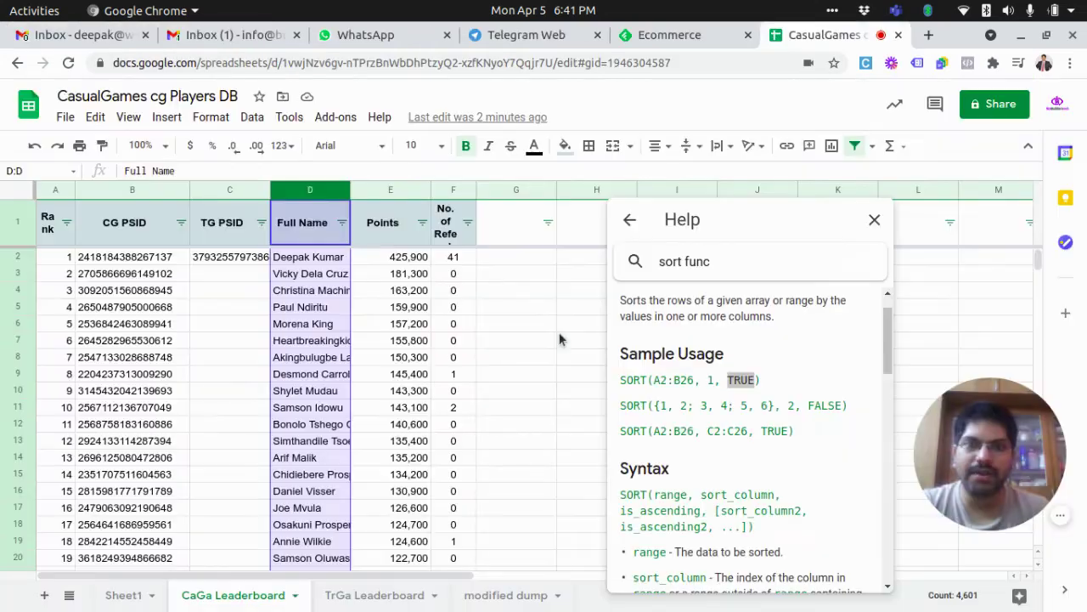
left_click(548, 442)
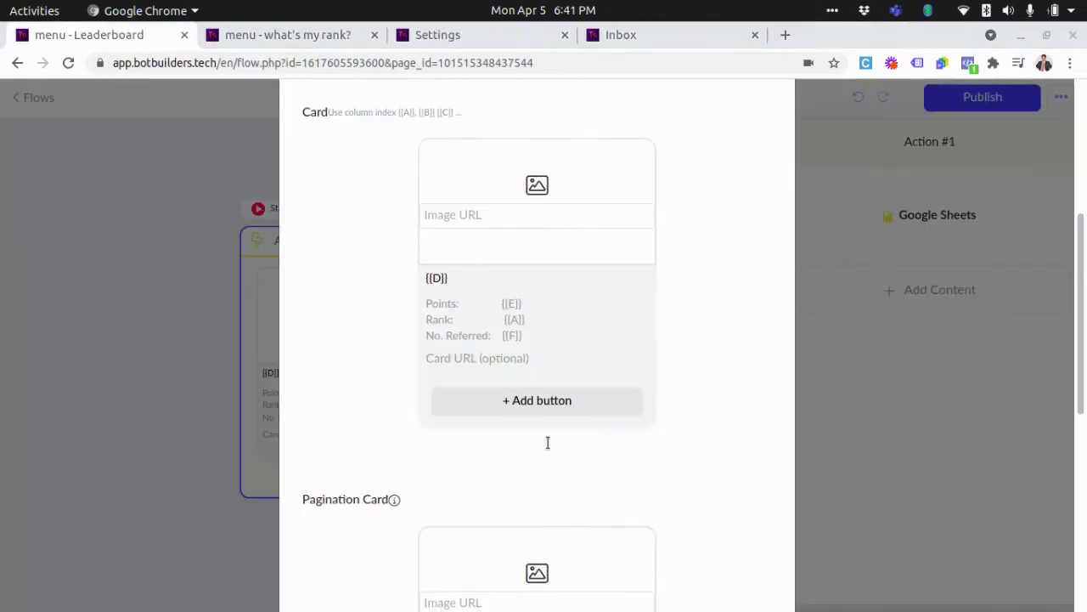
left_click(546, 328)
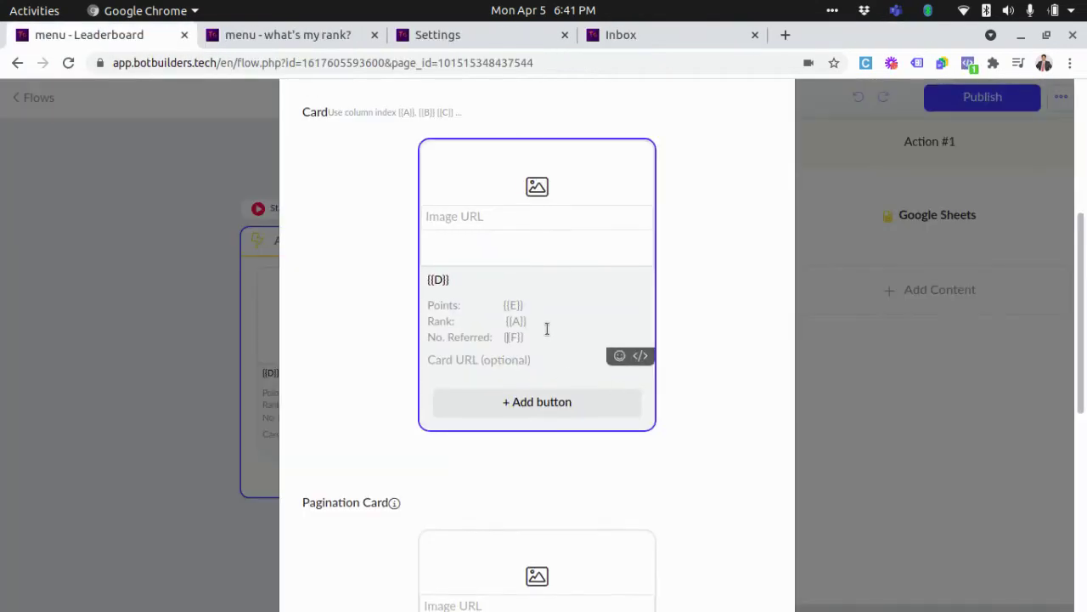
scroll(546, 318, "down", 1)
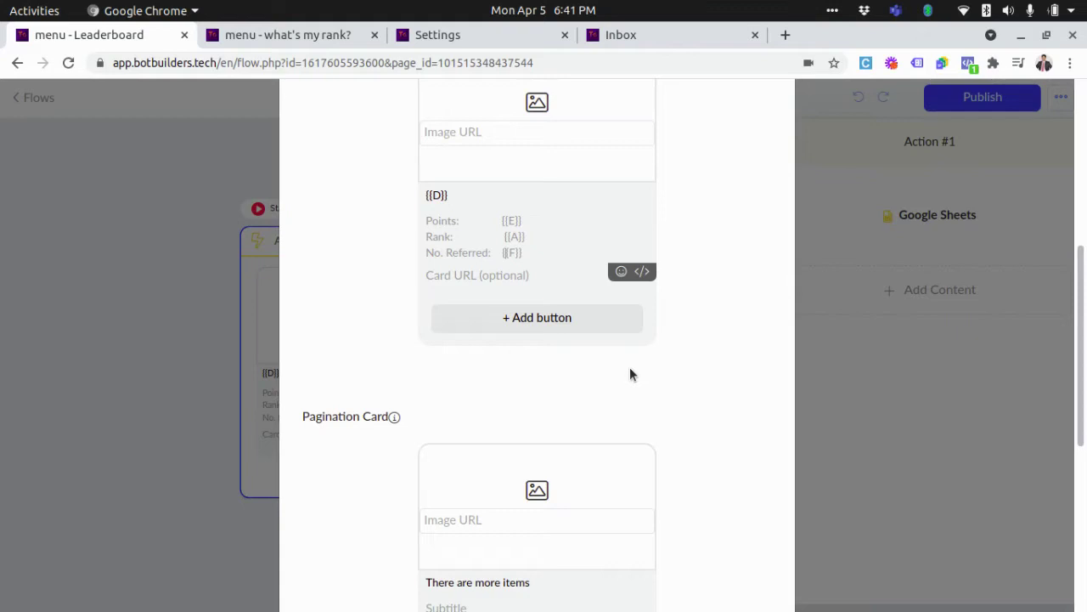
scroll(630, 375, "up", 2)
left_click(459, 263)
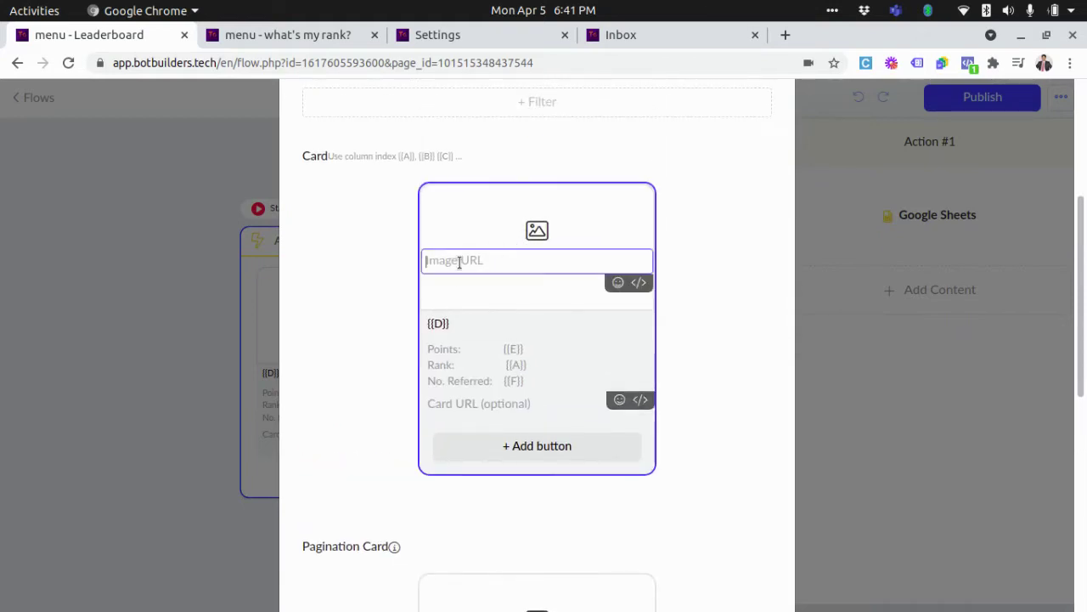
left_click(347, 300)
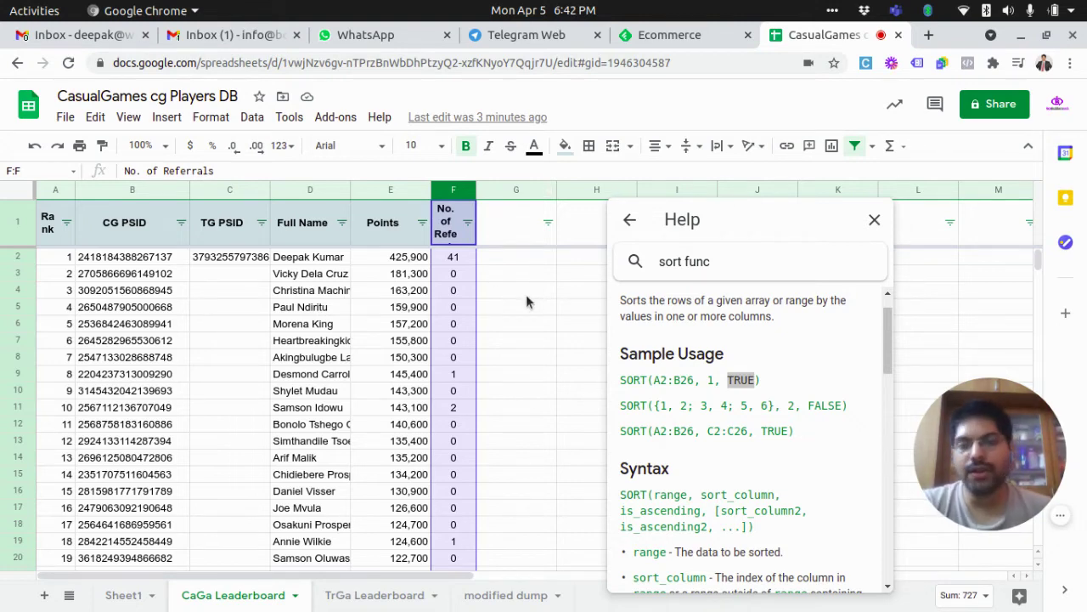
key("alt+Tab")
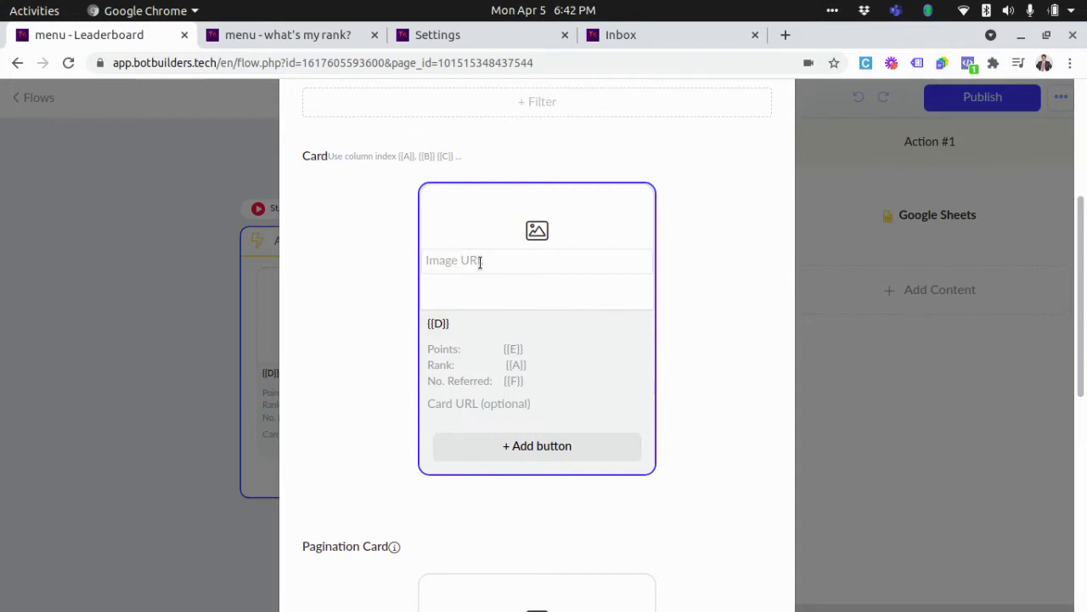
Review the gallery's pagination card, maximum cards, image size and fallback settings, and close the gallery without saving.
scroll(671, 335, "down", 5)
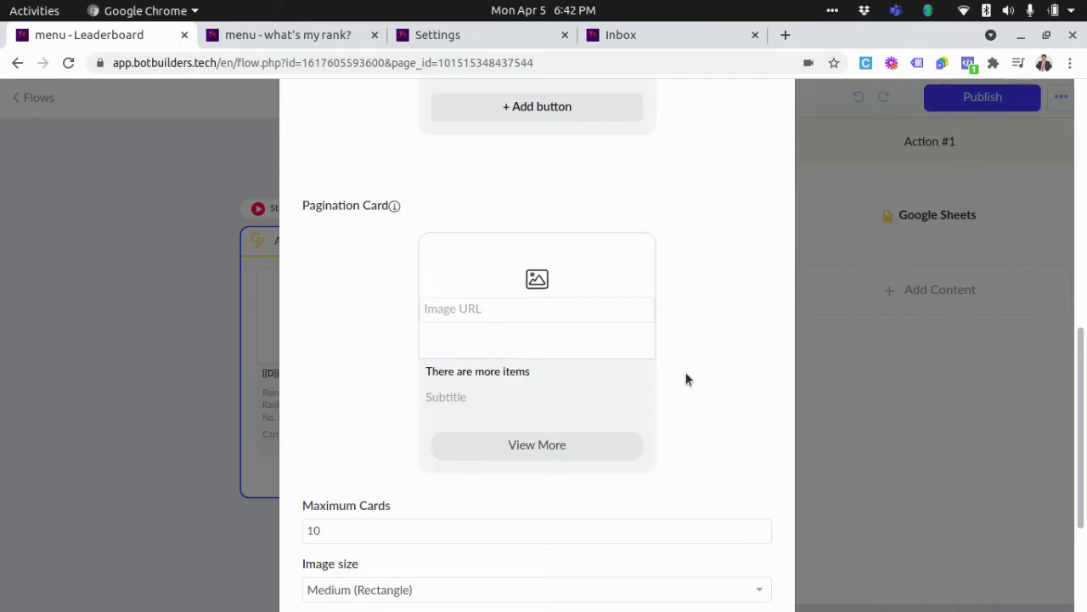
scroll(710, 380, "down", 3)
scroll(712, 387, "down", 2)
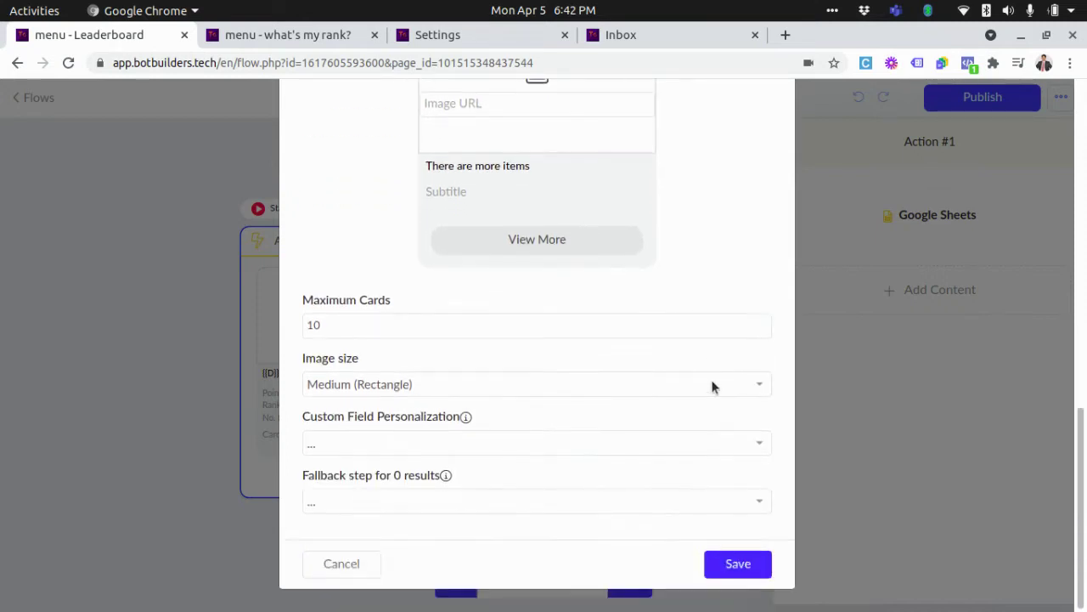
left_click(341, 558)
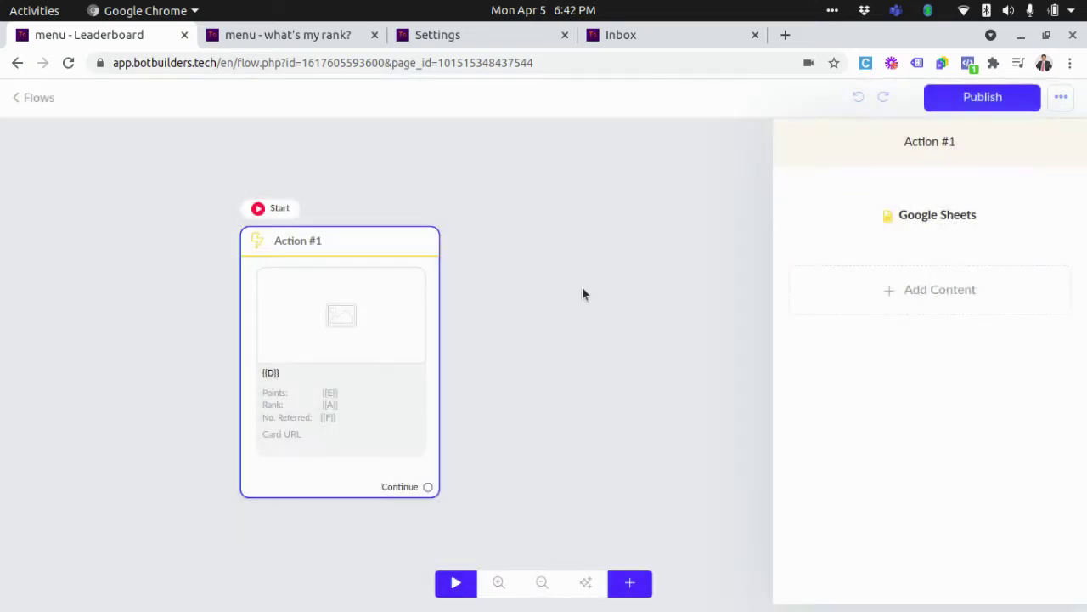
left_click(581, 288)
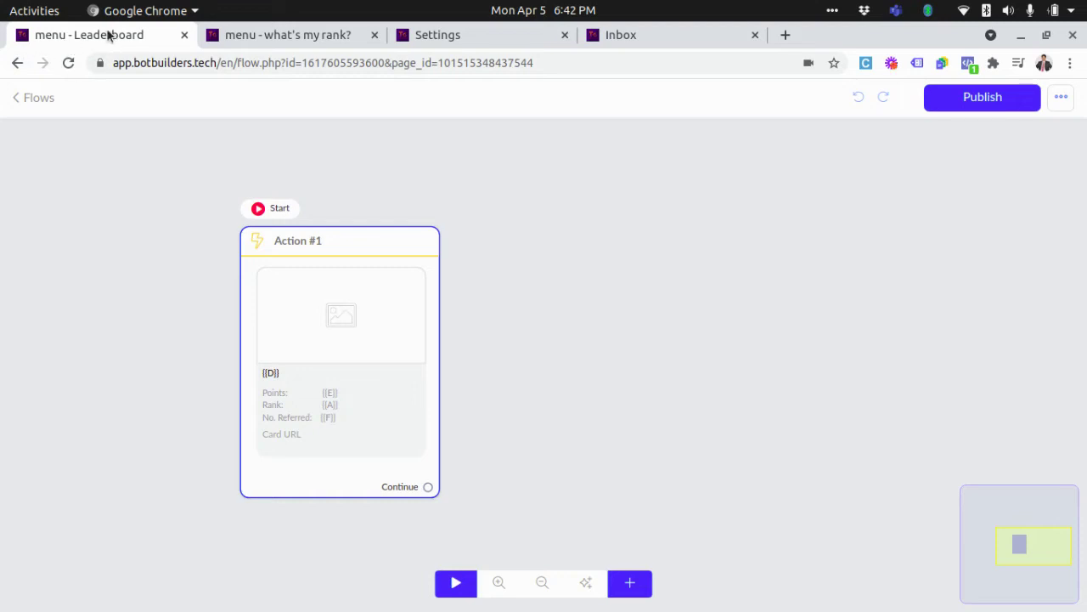
Look for the TriviaGames bot chat in the Messenger window and in the phone mirroring window.
left_click(646, 216)
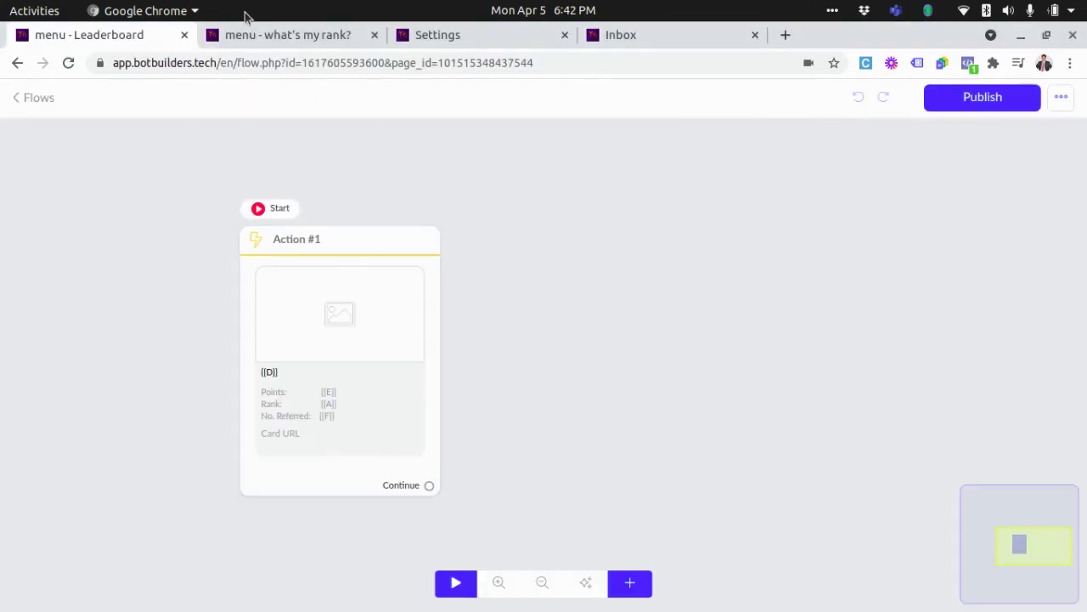
key("alt+Tab")
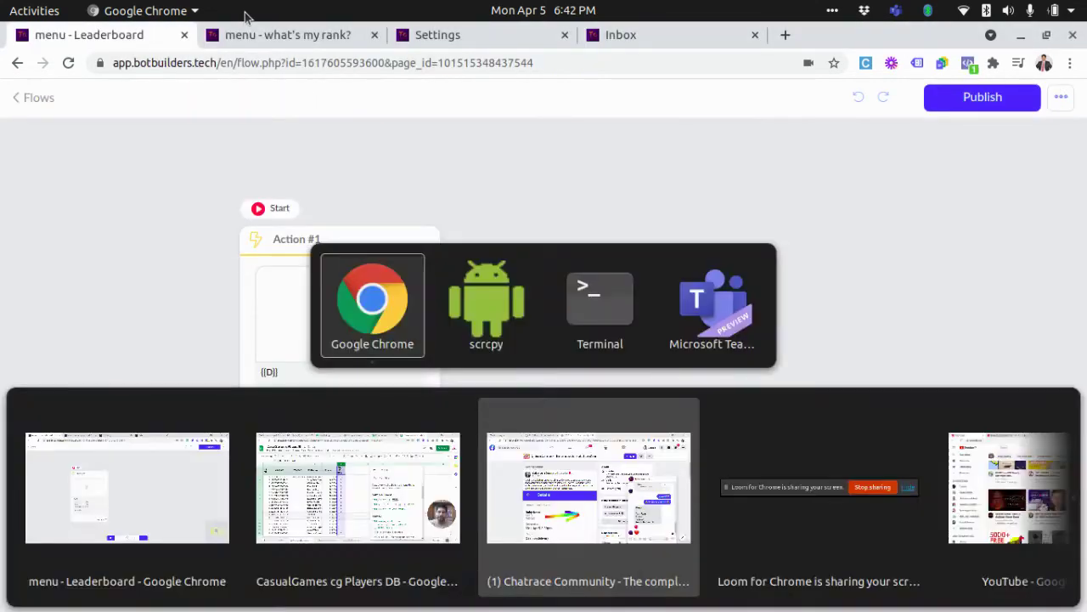
left_click(141, 36)
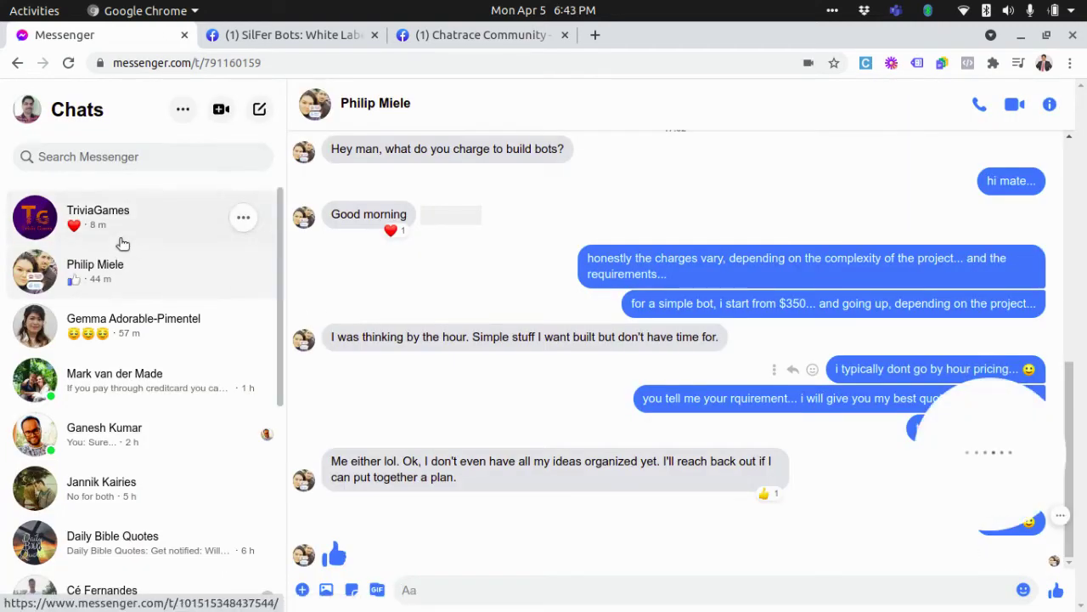
left_click(123, 244)
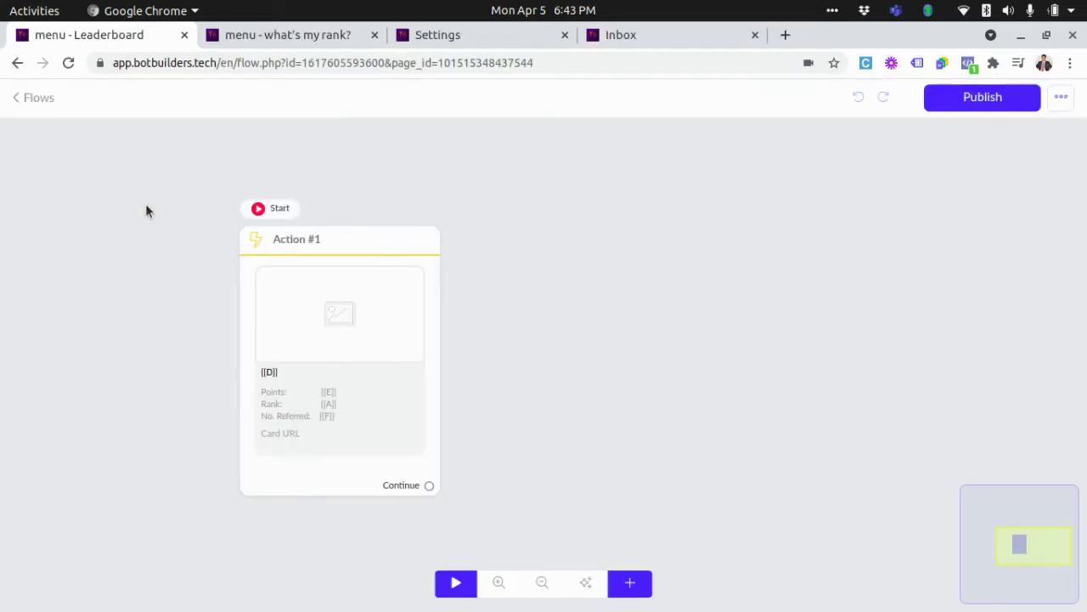
key("alt+Tab")
key("alt+Tab")
key("alt+Tab")
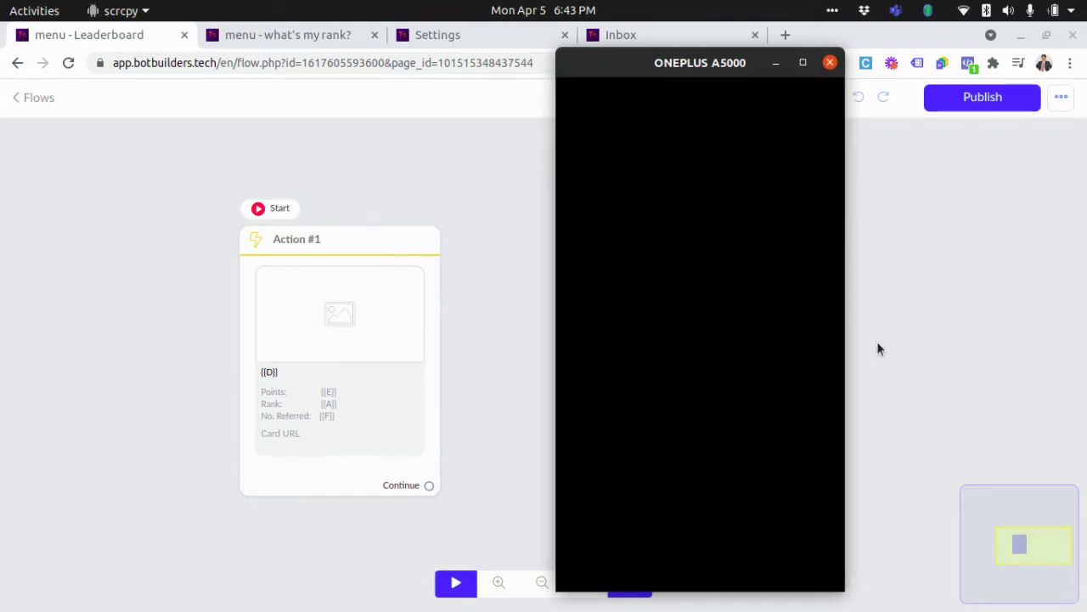
left_click(878, 344)
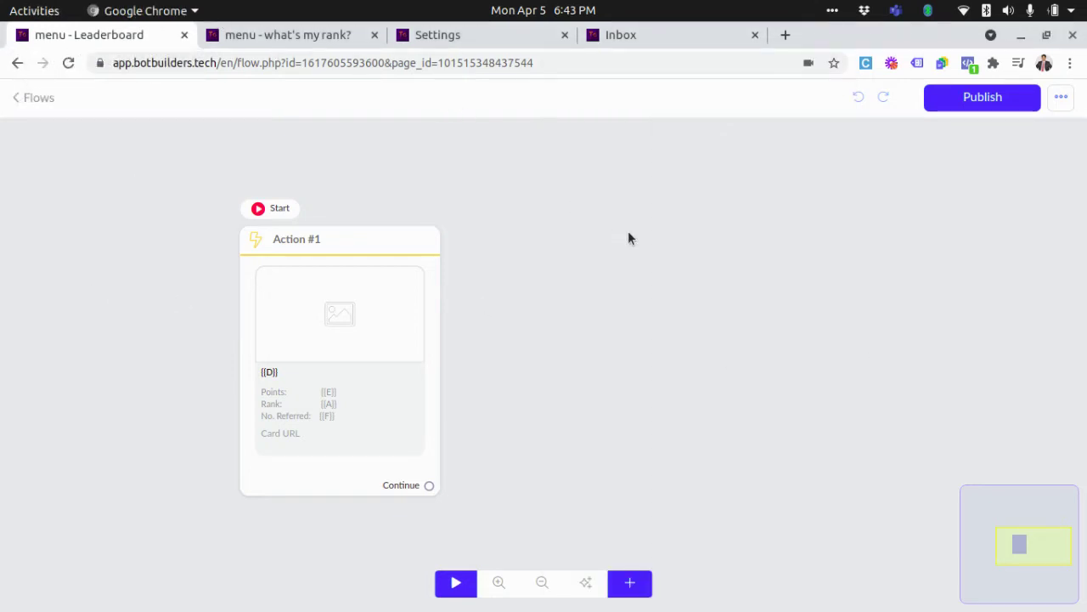
Switch to the spreadsheet and examine the CaGa Leaderboard rows past the end of the data and around the 1,300-point players.
key("alt+grave")
key("alt+grave")
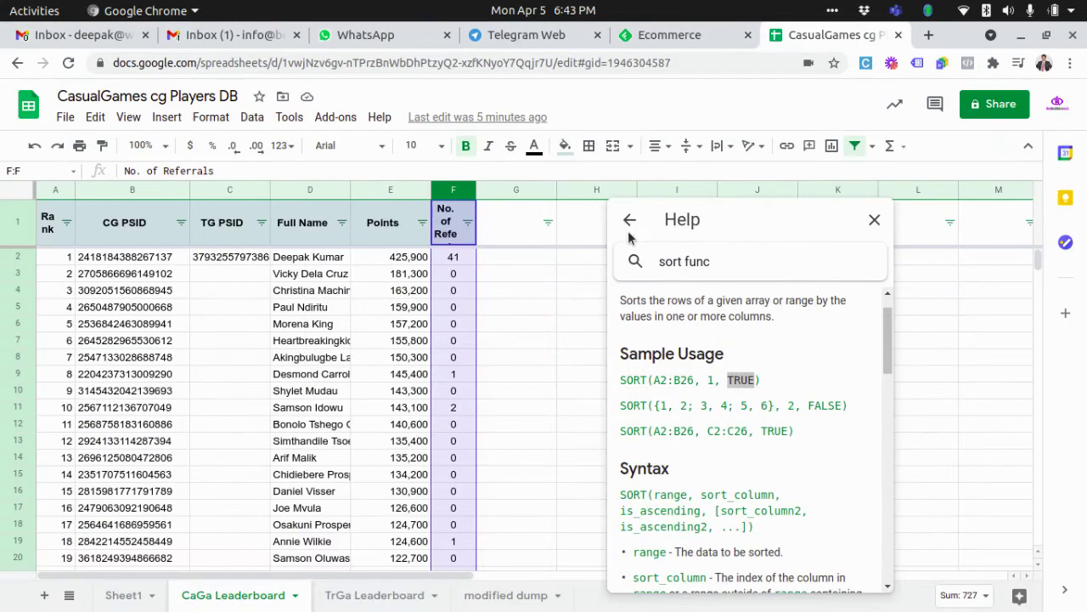
left_click(516, 394)
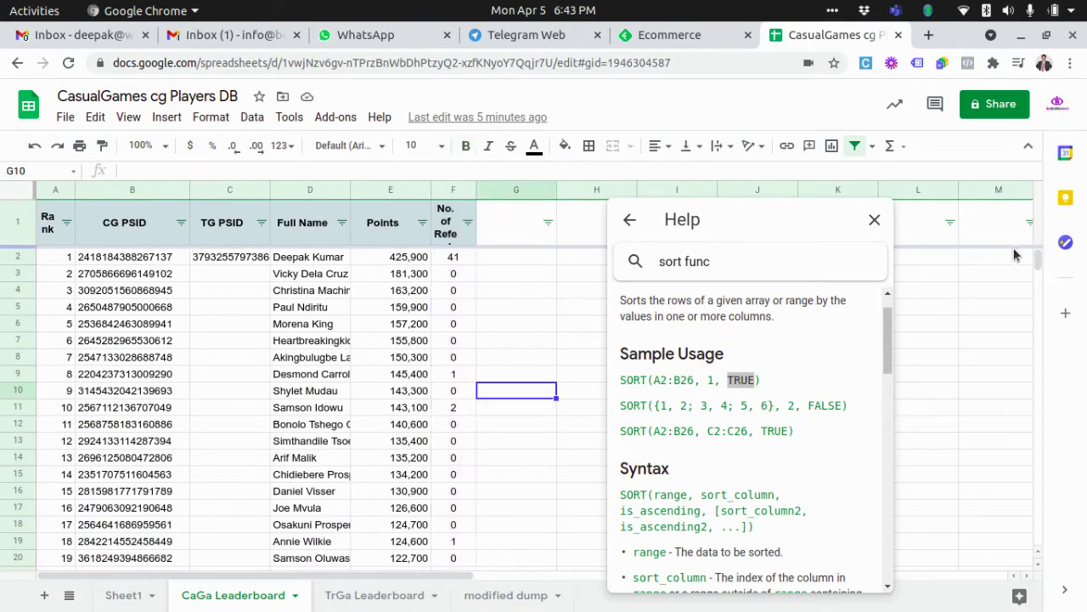
left_click_drag(1038, 263, 1038, 303)
left_click_drag(1051, 374, 1022, 521)
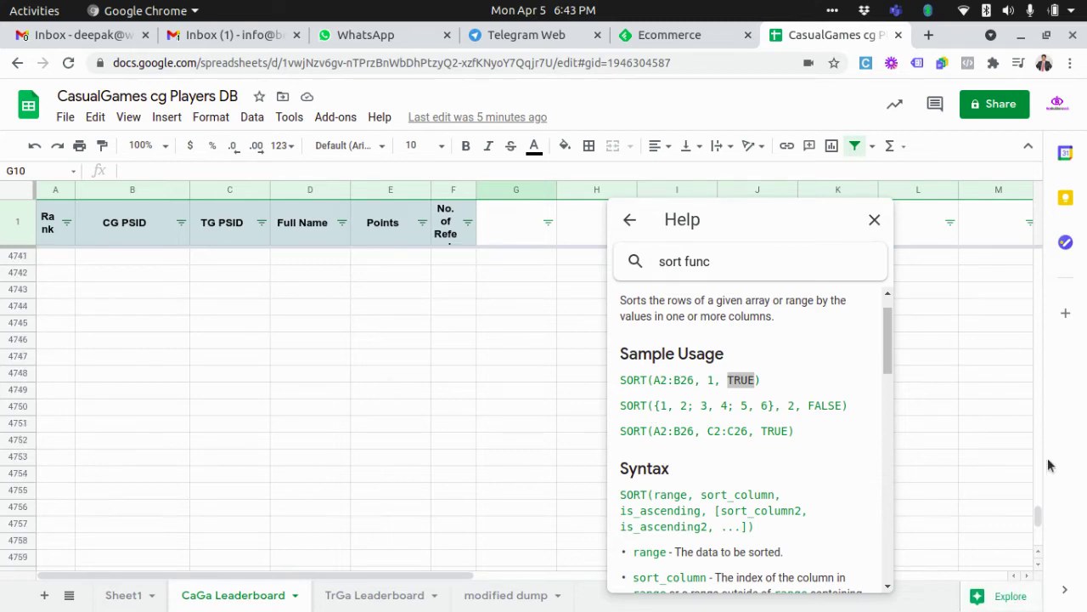
left_click_drag(1037, 514, 1036, 402)
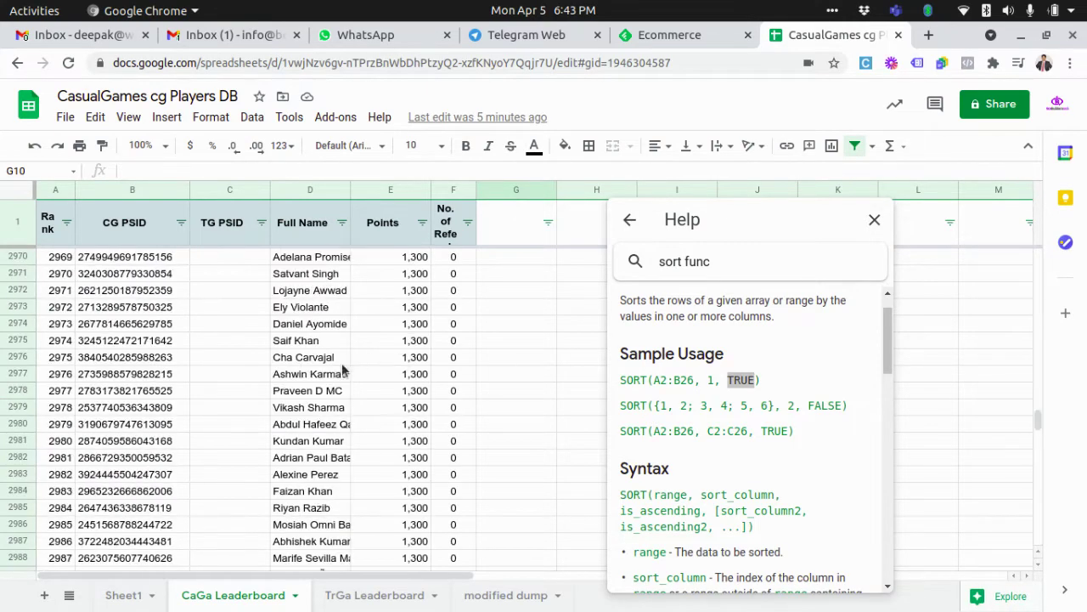
left_click(490, 342)
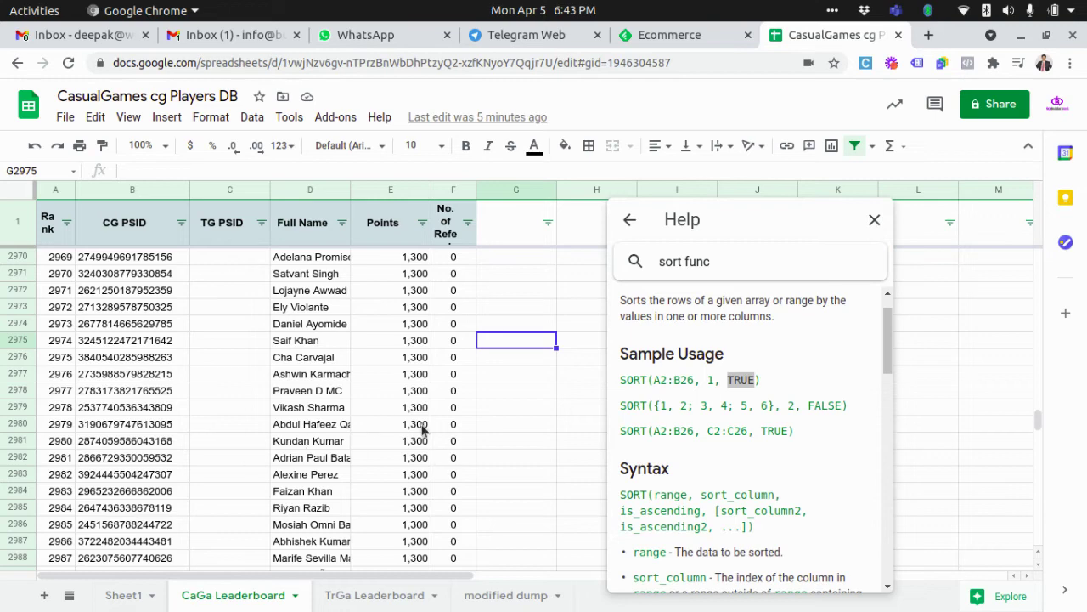
Switch to the phone mirroring window and review the TriviaGames bot's What's My Rank reply with rank, points and referrals.
key("alt+grave")
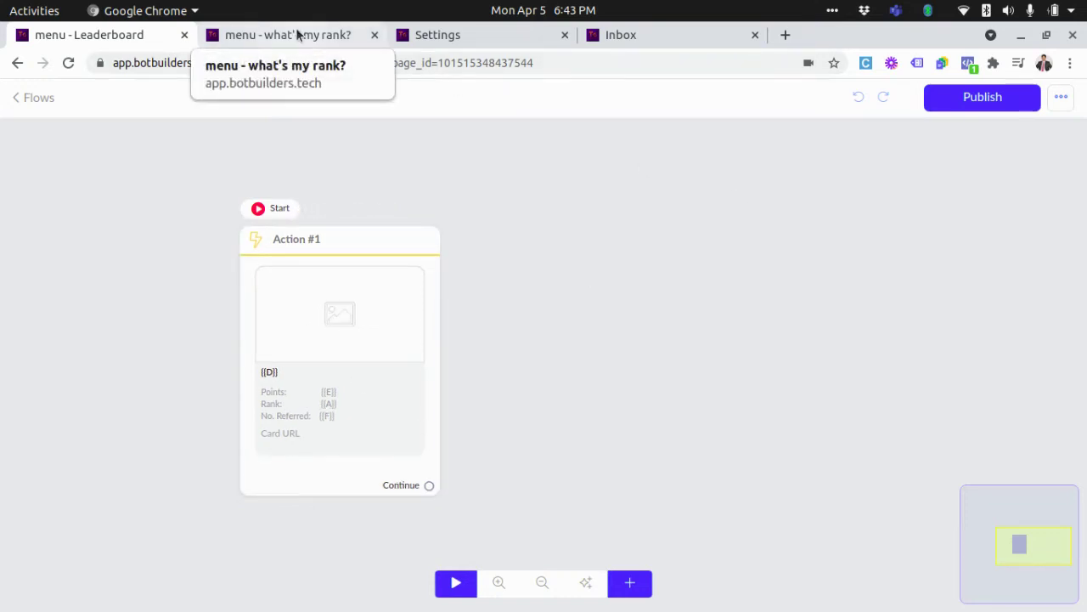
key("alt+Tab")
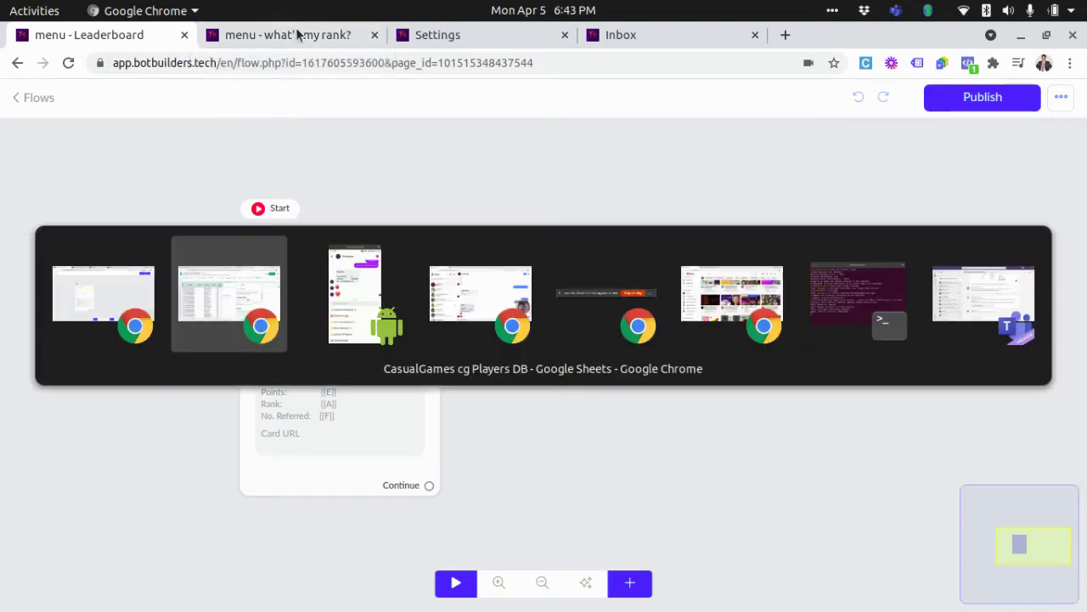
key("alt+Tab")
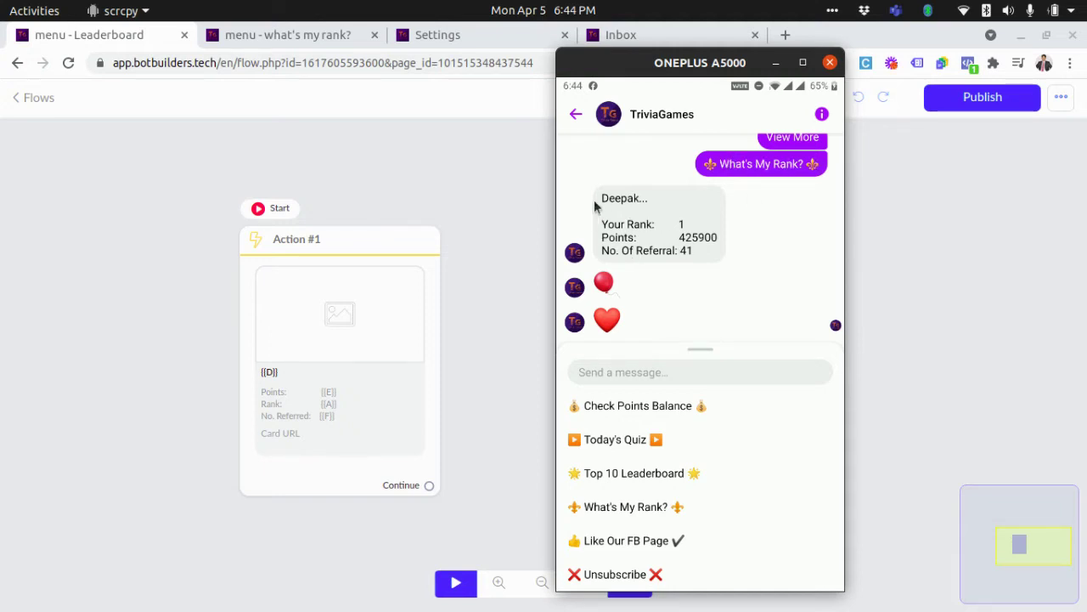
left_click(629, 217)
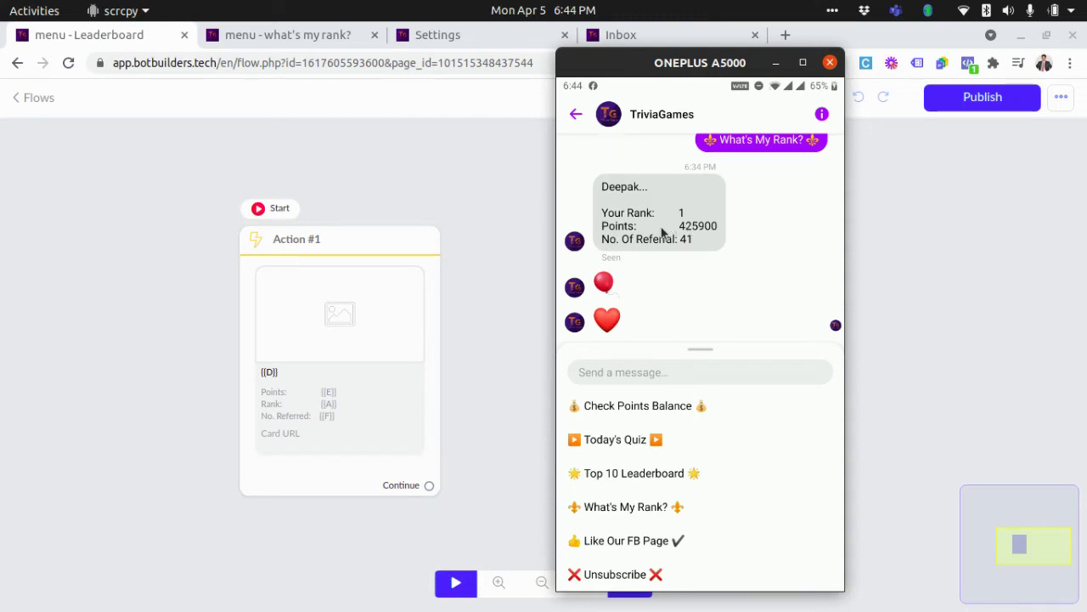
key("alt+Tab")
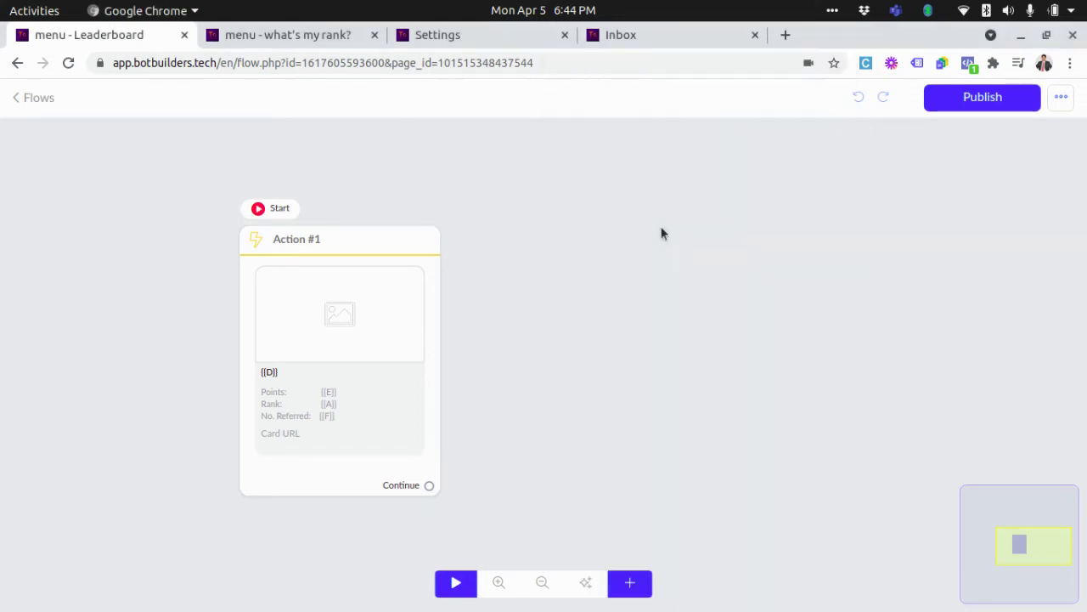
In the what's my rank flow, examine Action #1's Google Sheets Get Row lookup filter and field mapping, and close it without saving.
key("ctrl+Tab")
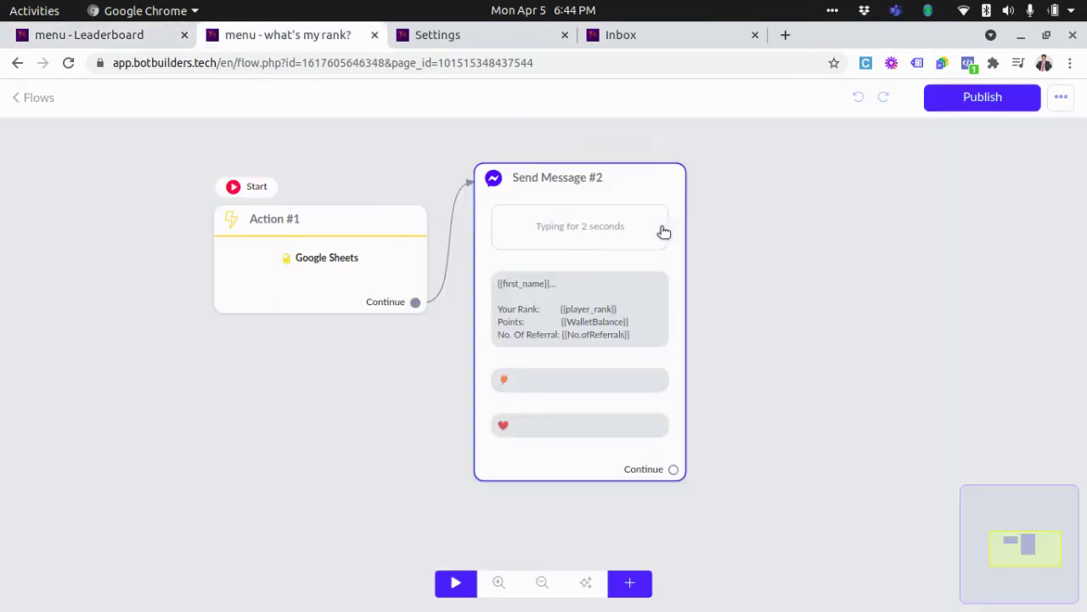
scroll(66, 363, "up", 2)
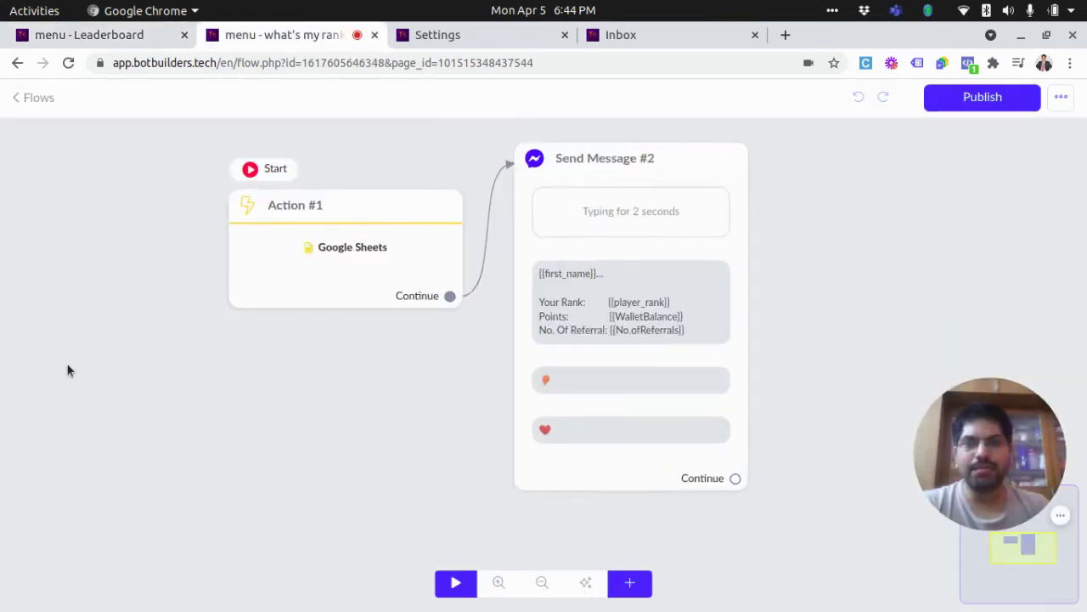
left_click(347, 252)
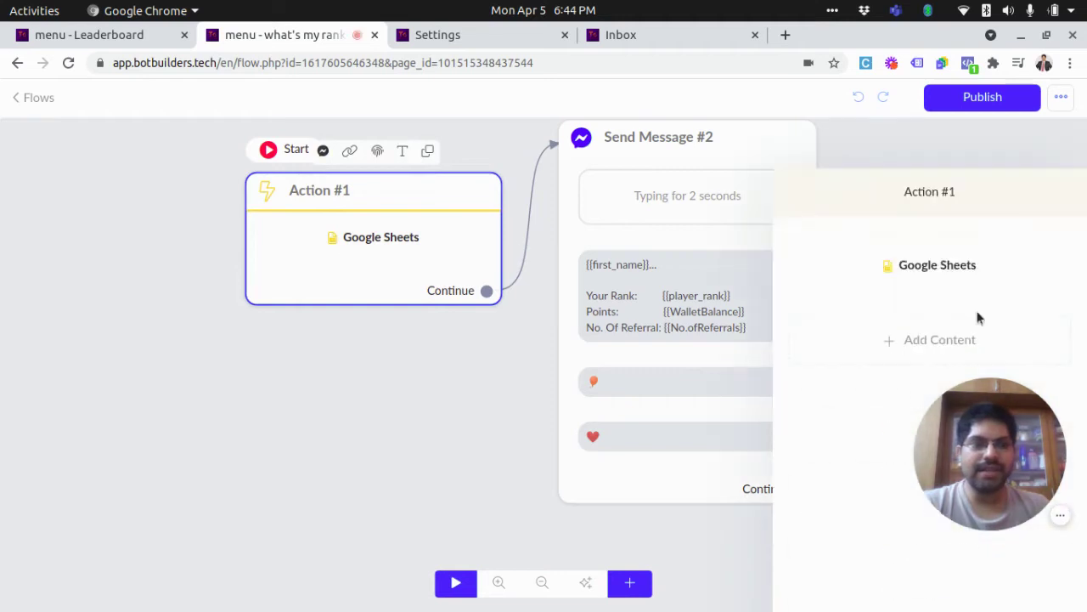
left_click_drag(1015, 483, 159, 505)
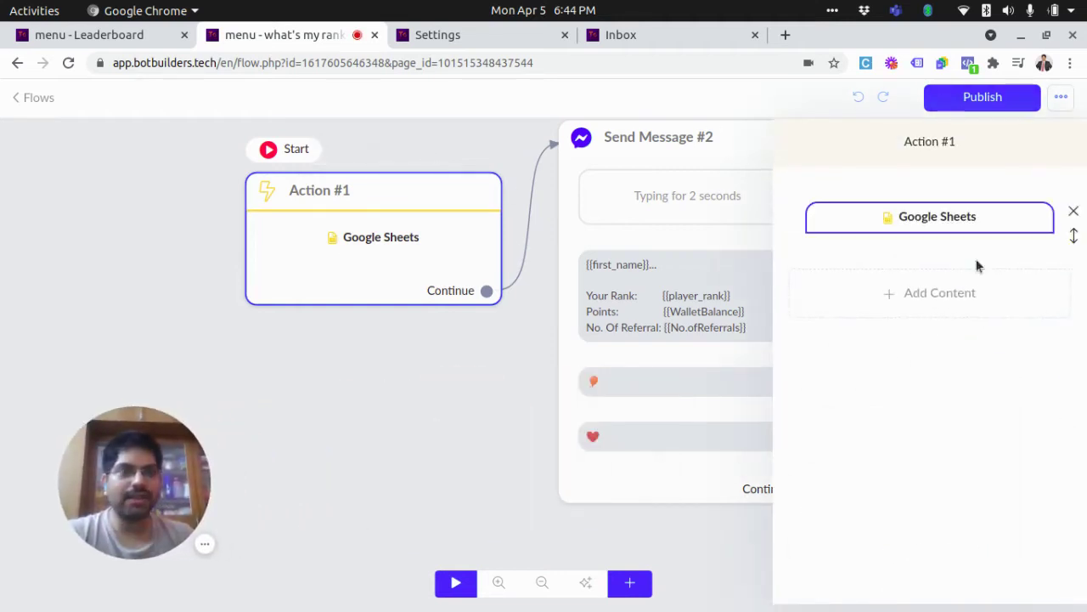
left_click(940, 213)
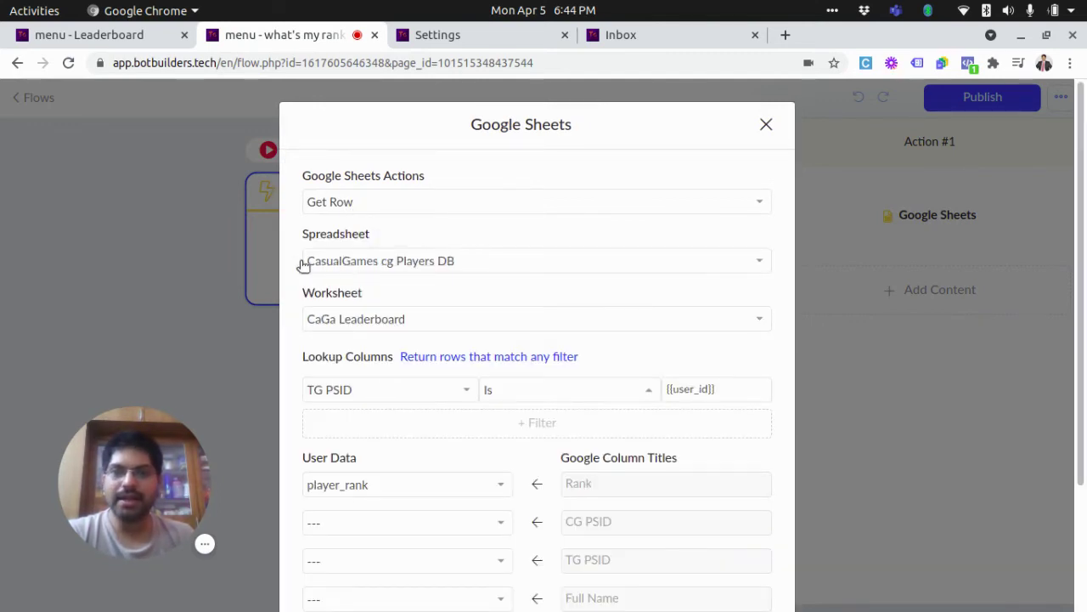
scroll(447, 316, "down", 3)
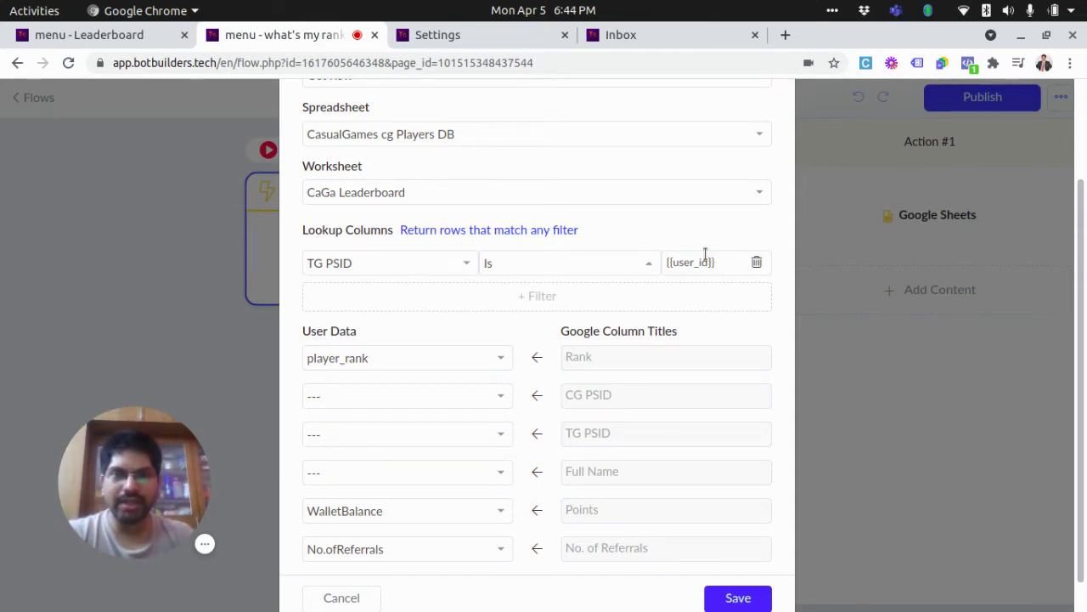
scroll(593, 298, "down", 1)
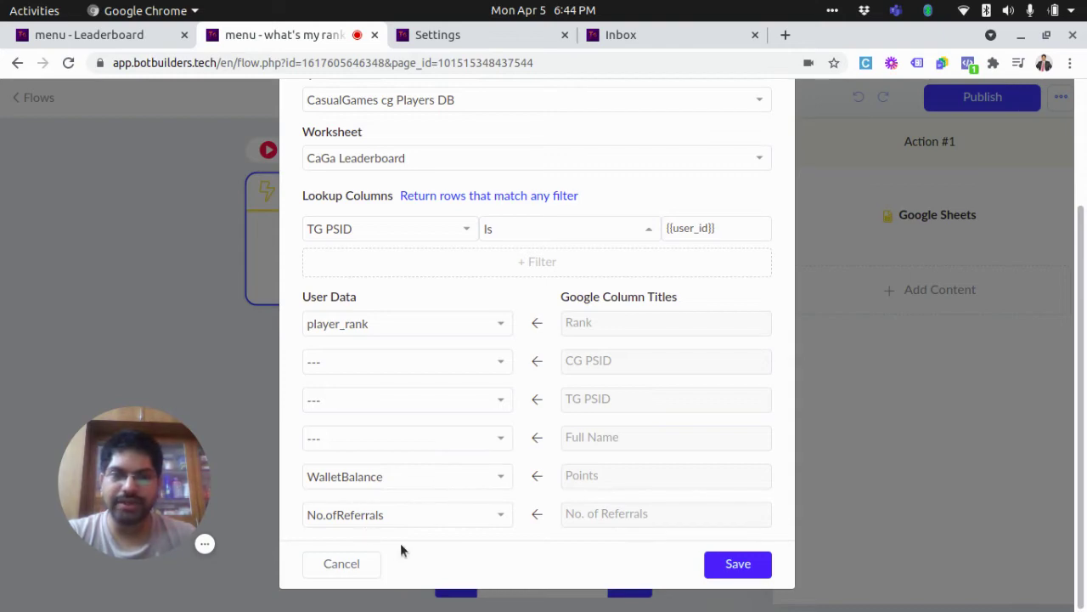
left_click(353, 565)
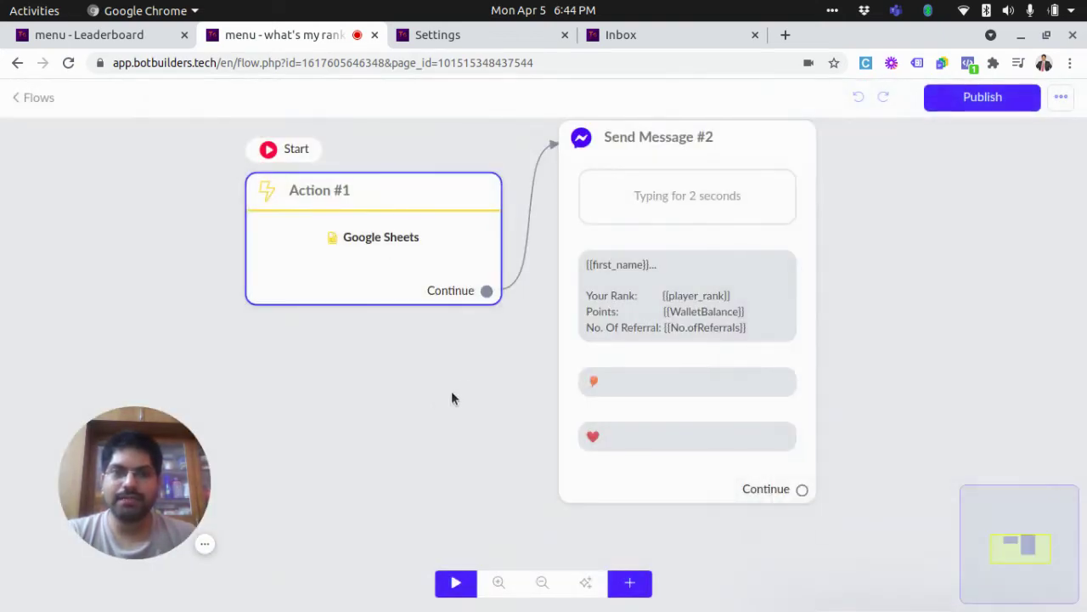
Open Send Message #2 in the what's my rank flow and examine its reply text with the rank, points and referral fields.
left_click(729, 247)
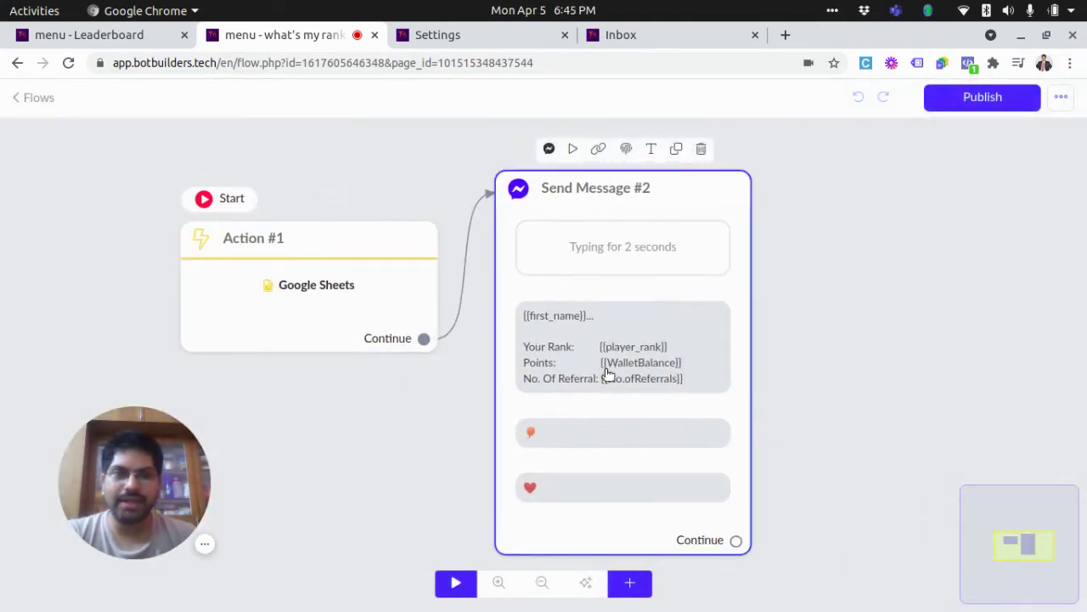
scroll(608, 369, "up", 2)
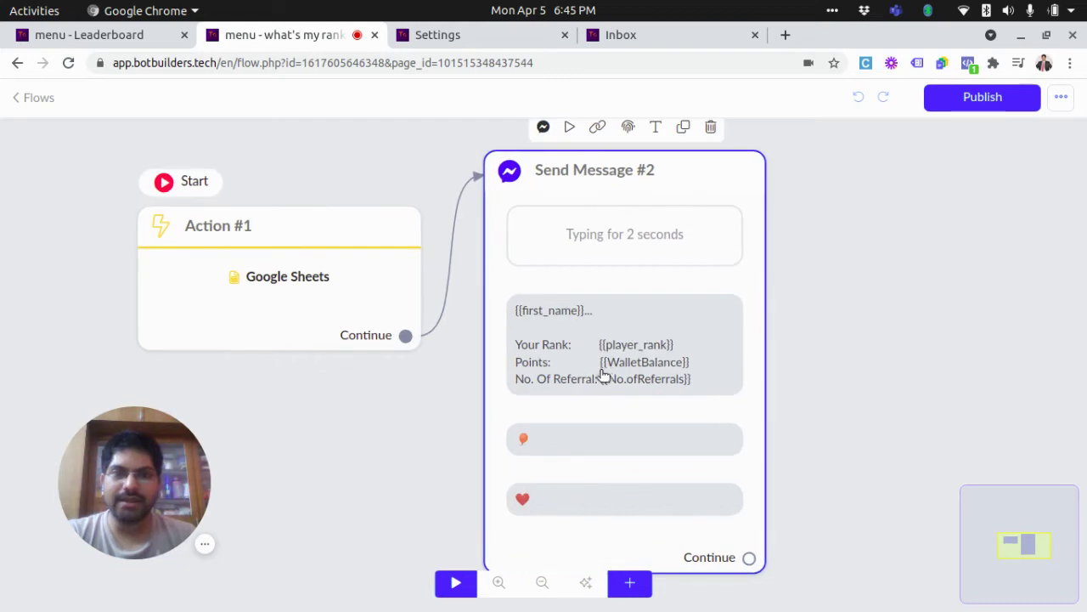
left_click(707, 287)
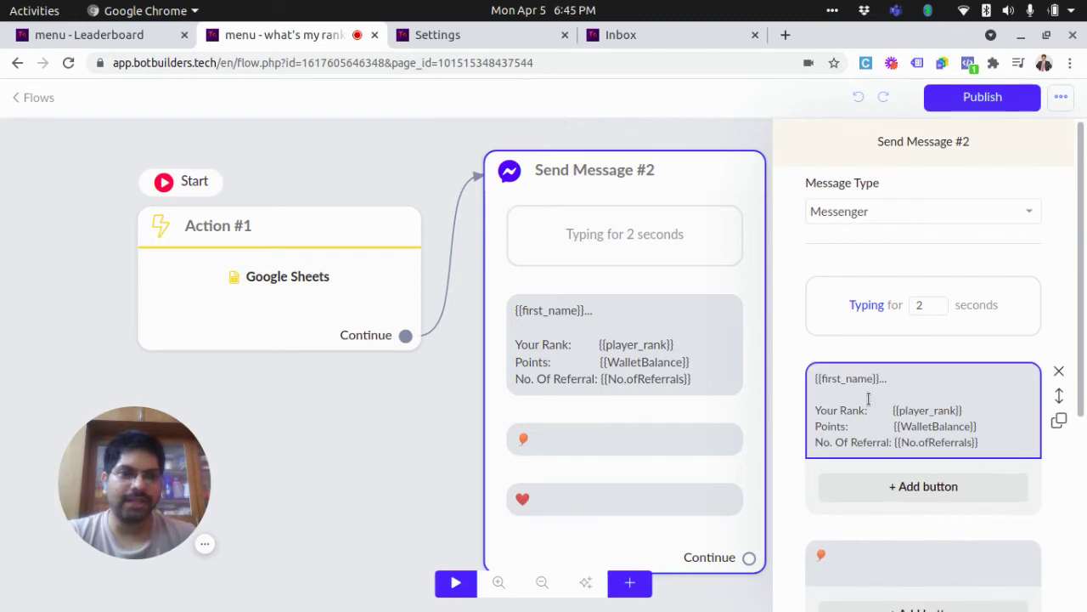
scroll(868, 399, "down", 2)
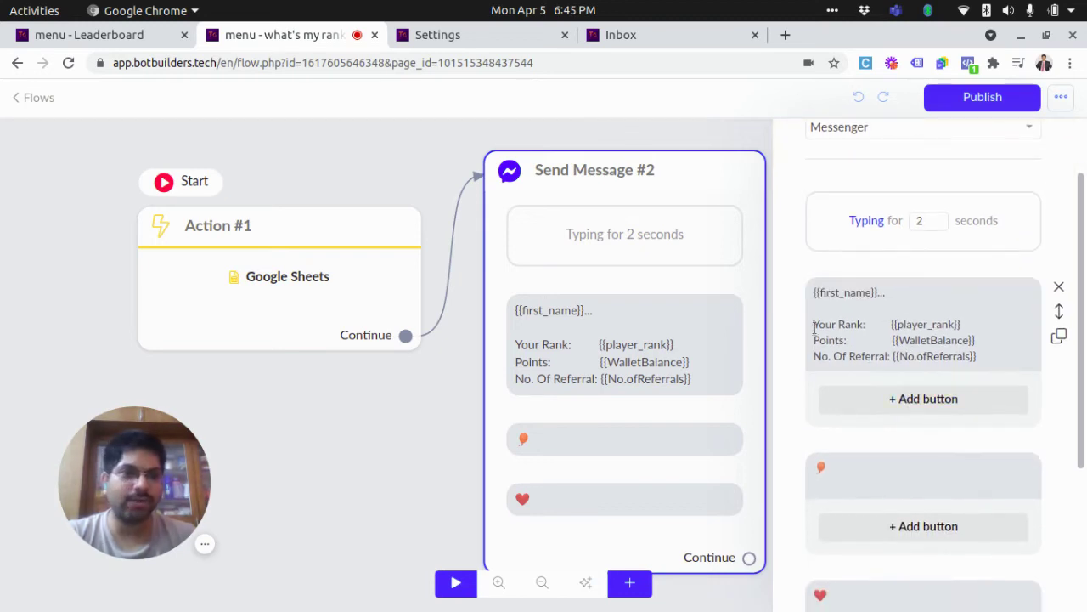
left_click(907, 292)
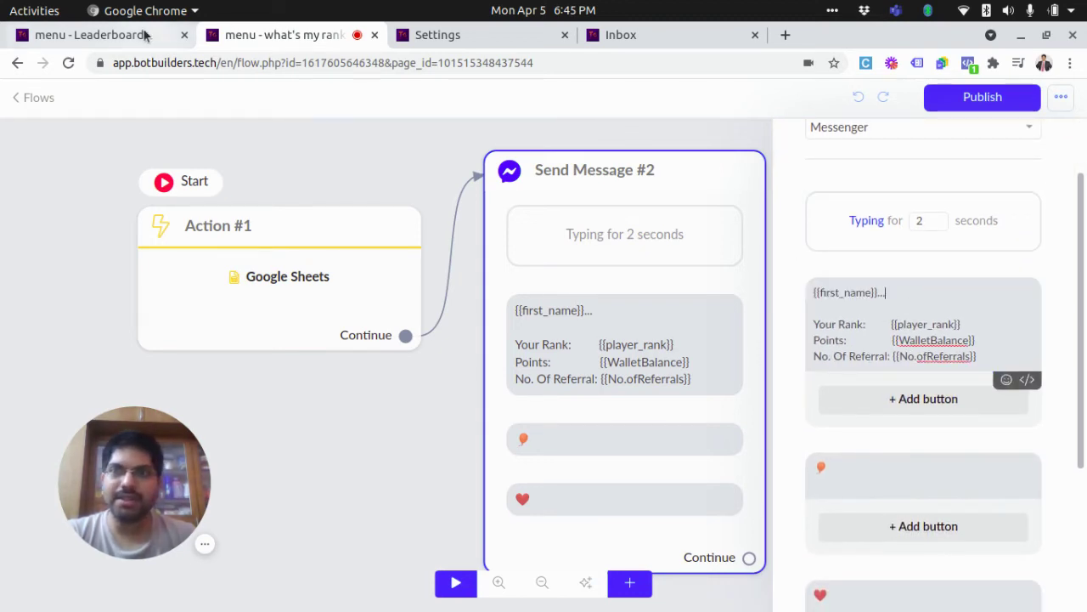
Review the menu - Leaderboard flow's gallery card, return to the what's my rank flow and deselect Send Message #2.
left_click(144, 35)
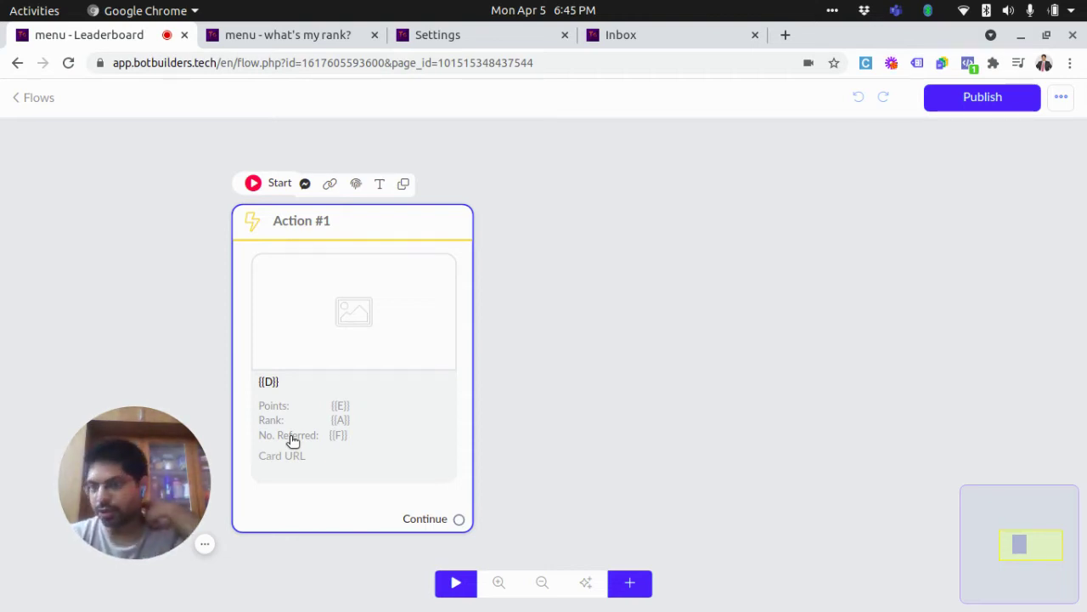
key("ctrl+Tab")
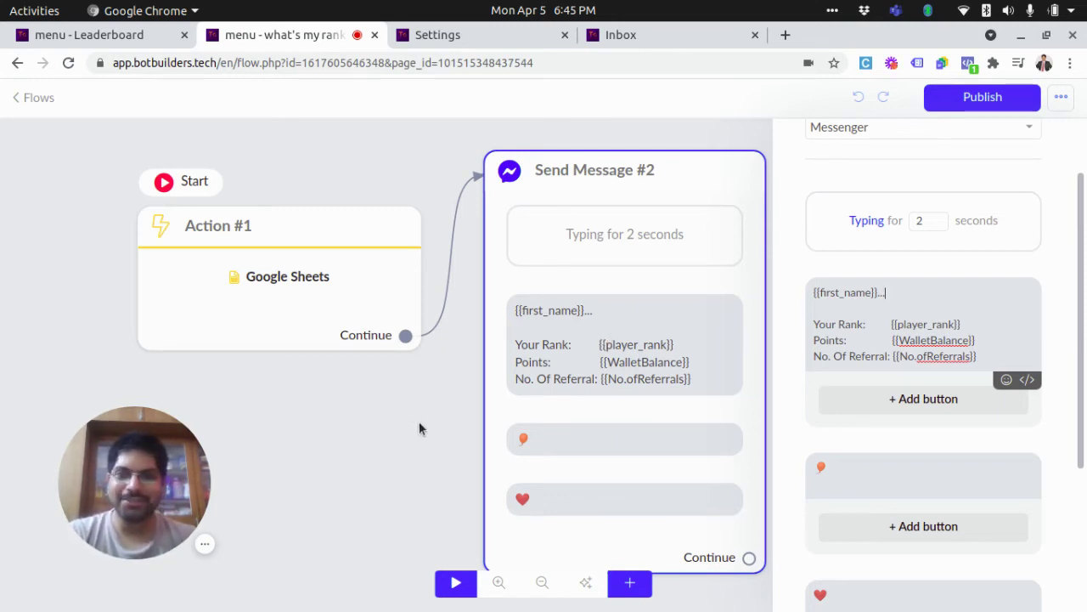
left_click(625, 366)
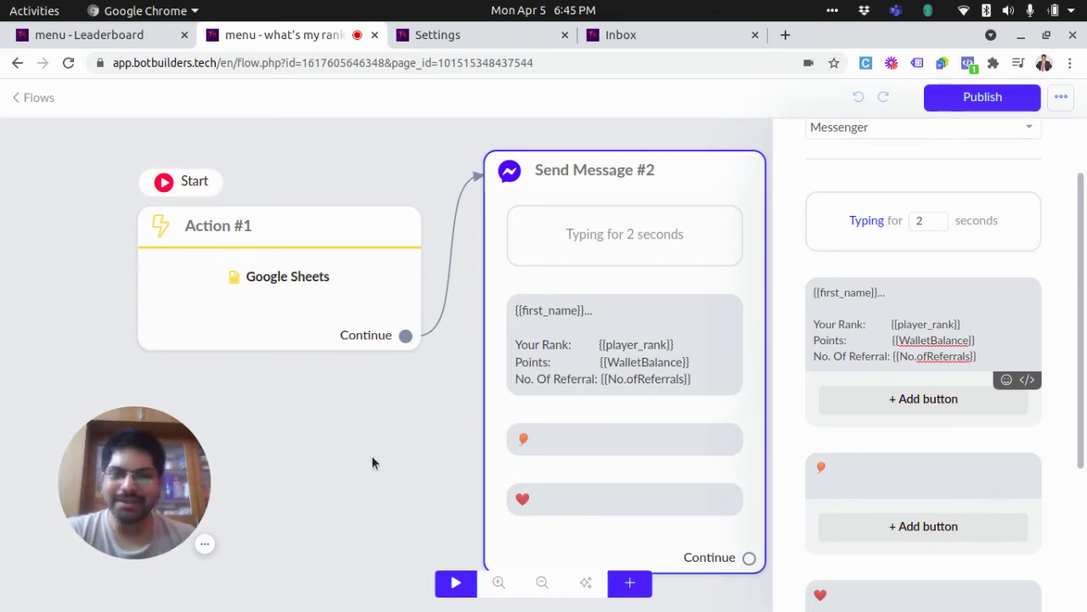
left_click_drag(336, 510, 453, 420)
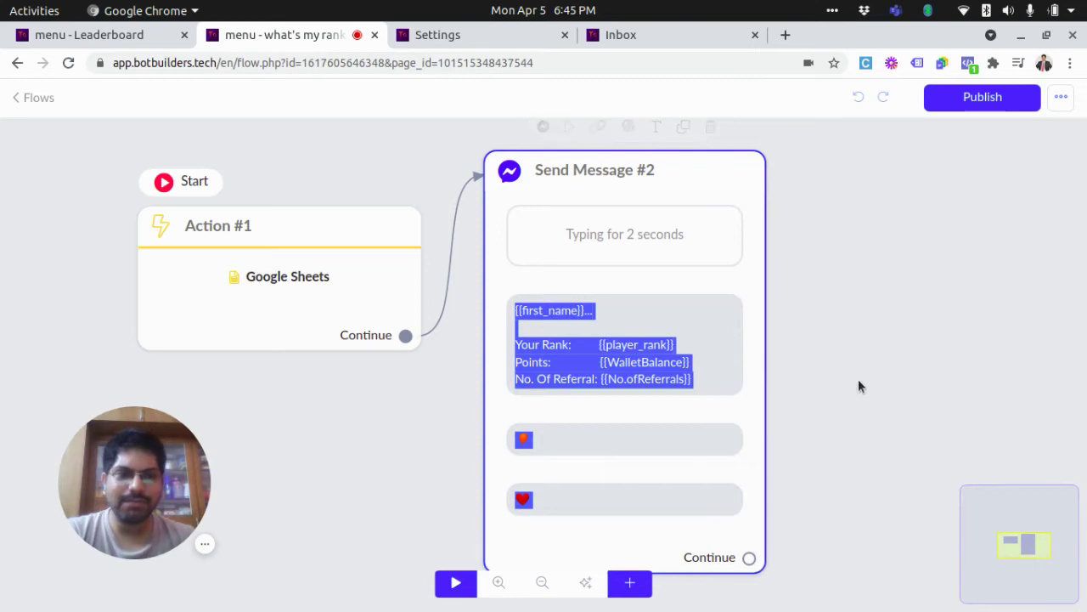
scroll(604, 436, "down", 1)
scroll(604, 435, "down", 1)
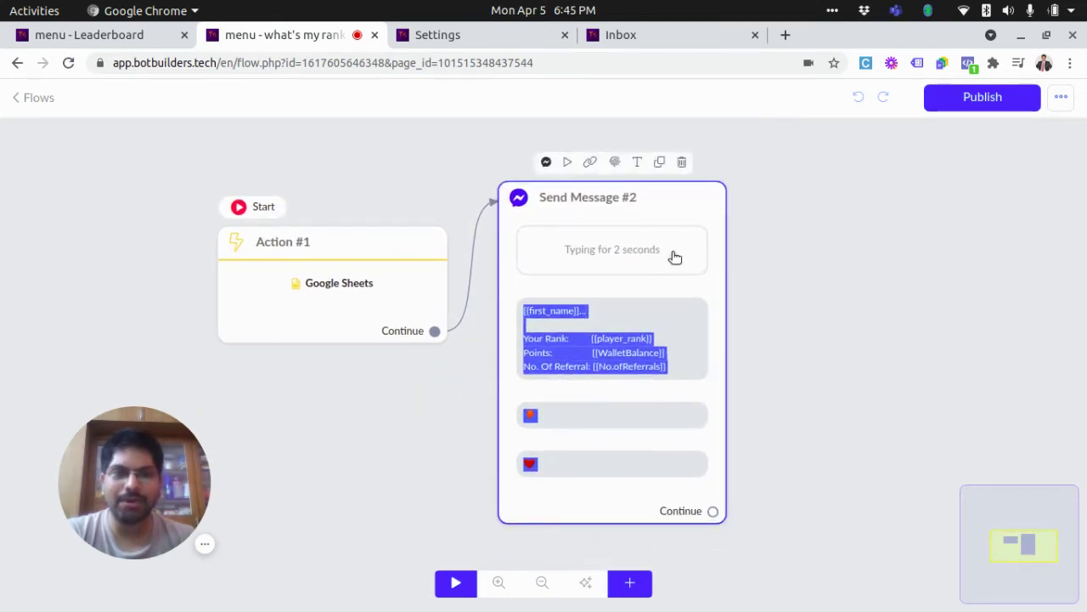
left_click(702, 210)
left_click(357, 513)
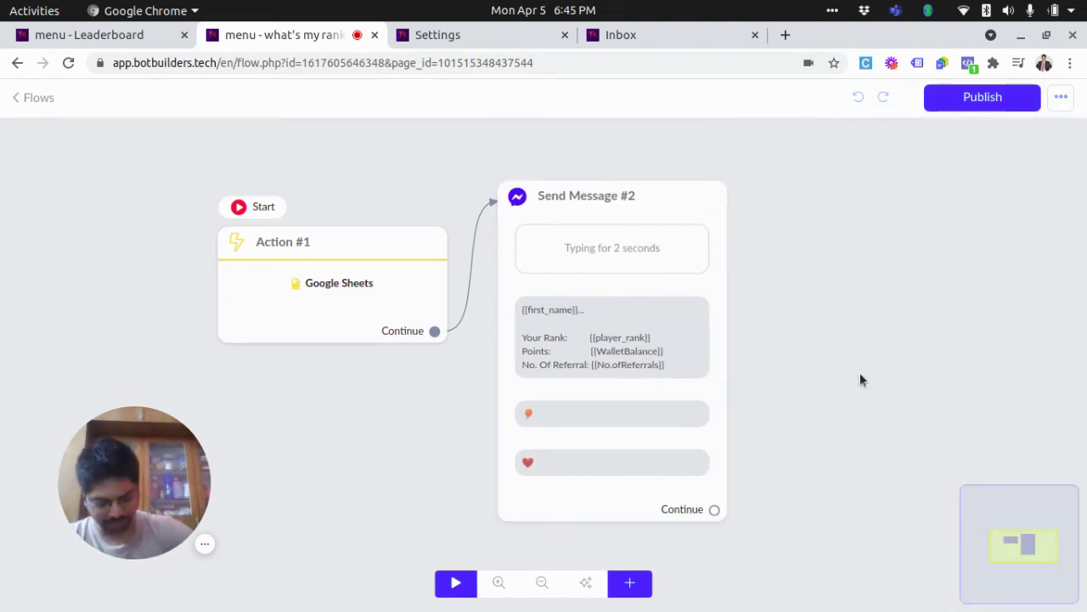
Switch to the phone mirroring window, request What's My Rank from the TriviaGames bot, review its reply and return to the flow.
key("alt+Tab")
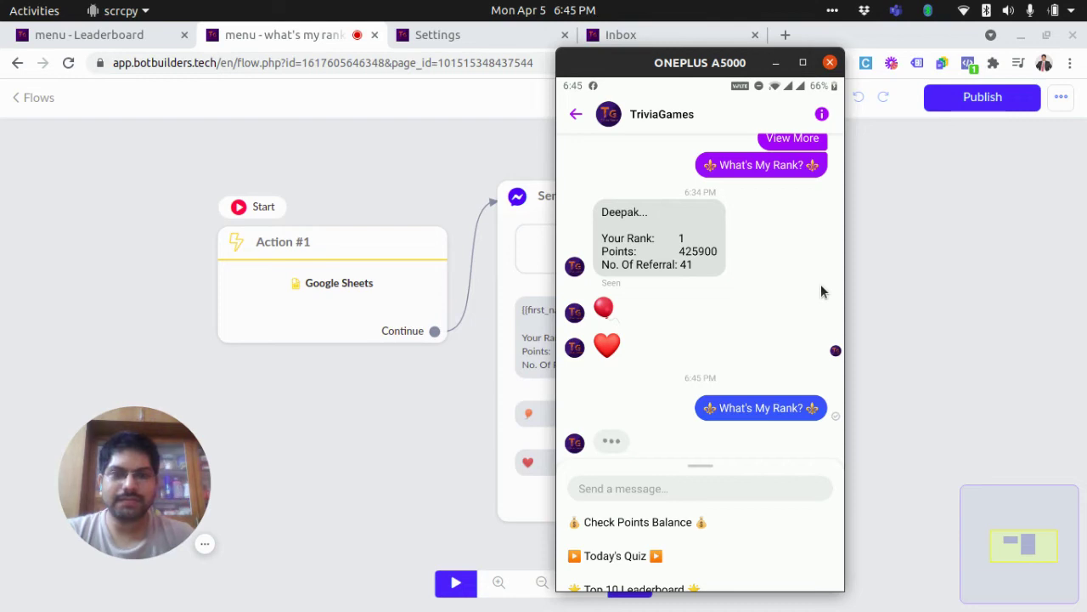
left_click(315, 280)
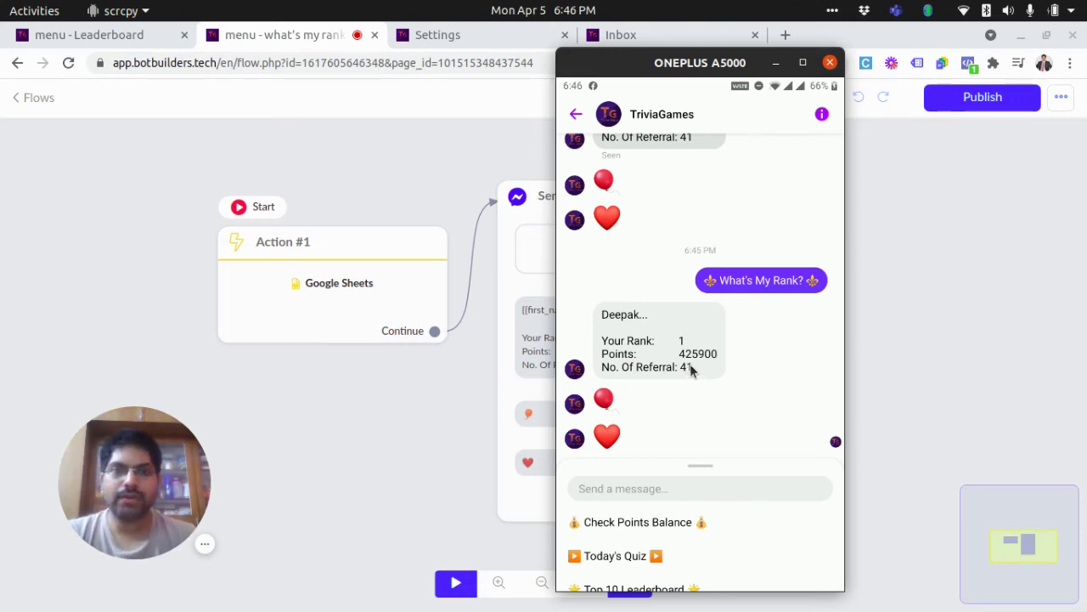
left_click(932, 369)
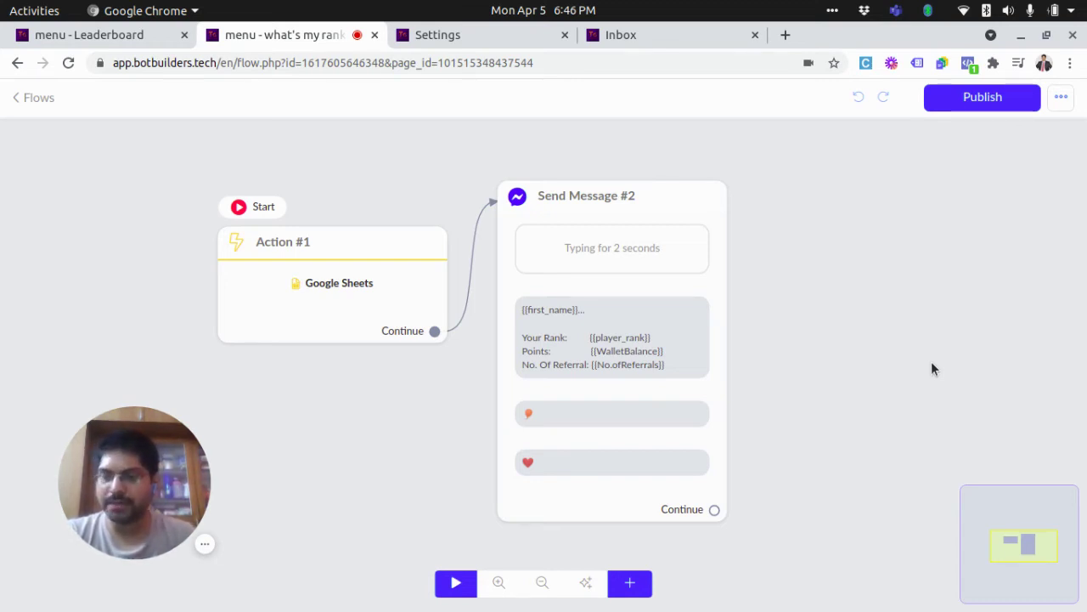
Switch to the spreadsheet and examine the SORT formula in CaGa Leaderboard cell B2, including its Sheet1 ranges, sort column and order argument.
key("alt+Tab")
key("Tab")
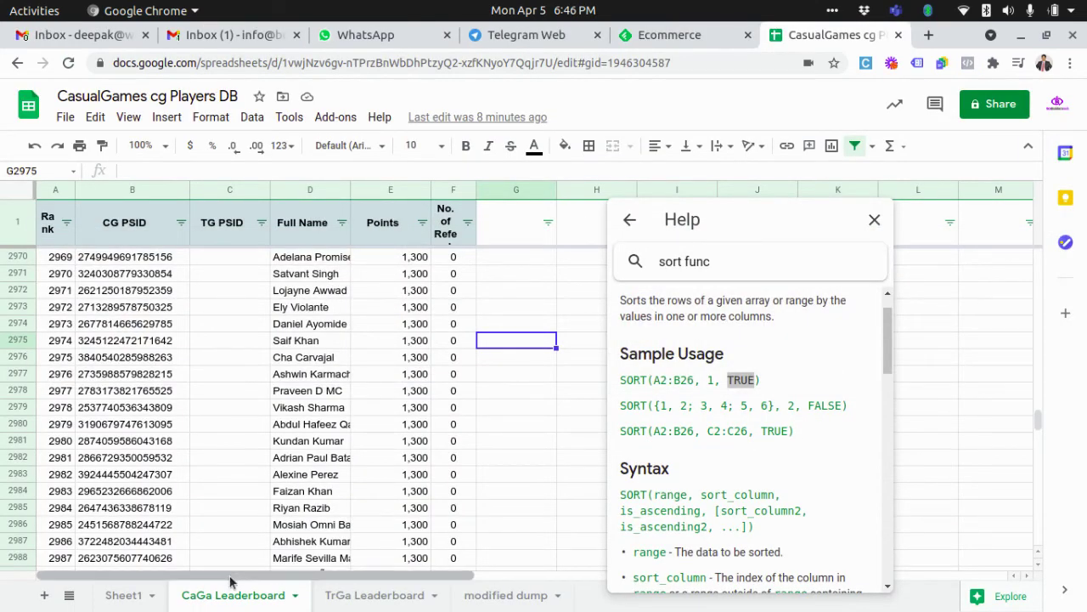
left_click(123, 266)
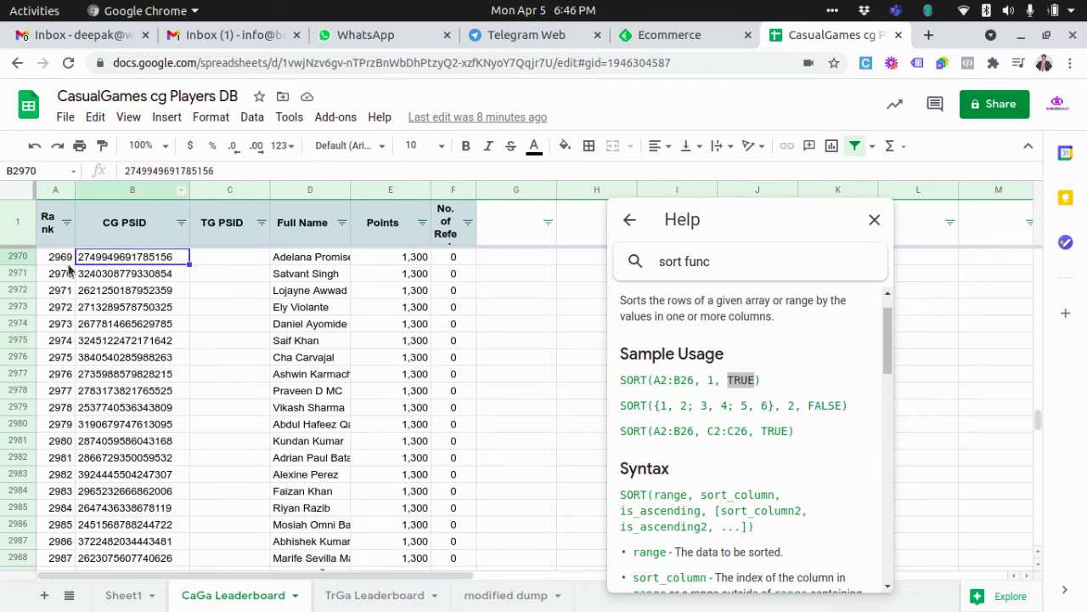
left_click_drag(1035, 429, 1026, 220)
left_click(160, 259)
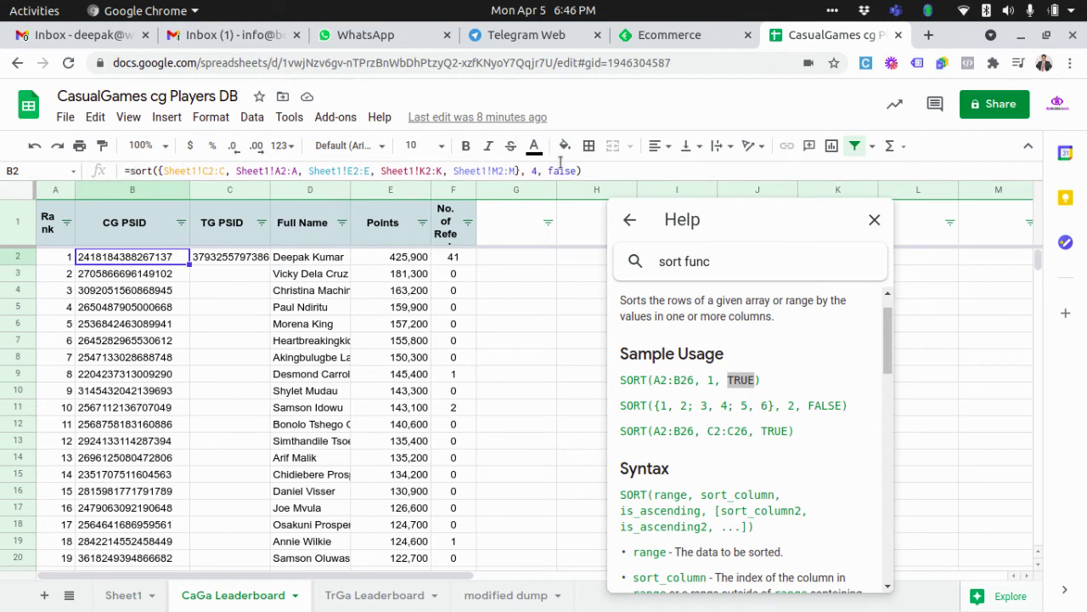
left_click(159, 171)
left_click(514, 171)
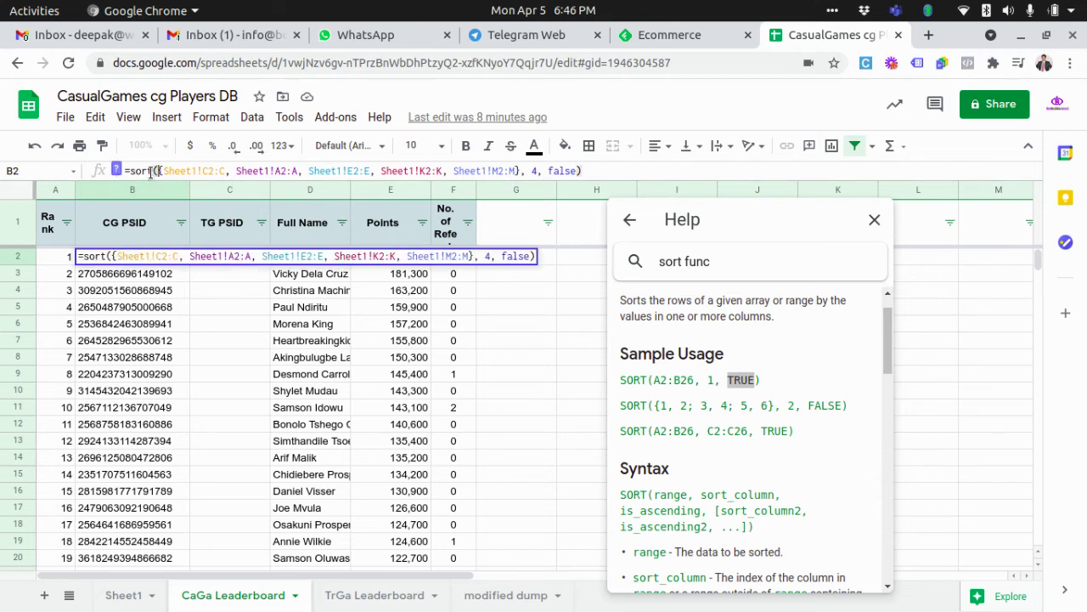
left_click(556, 172)
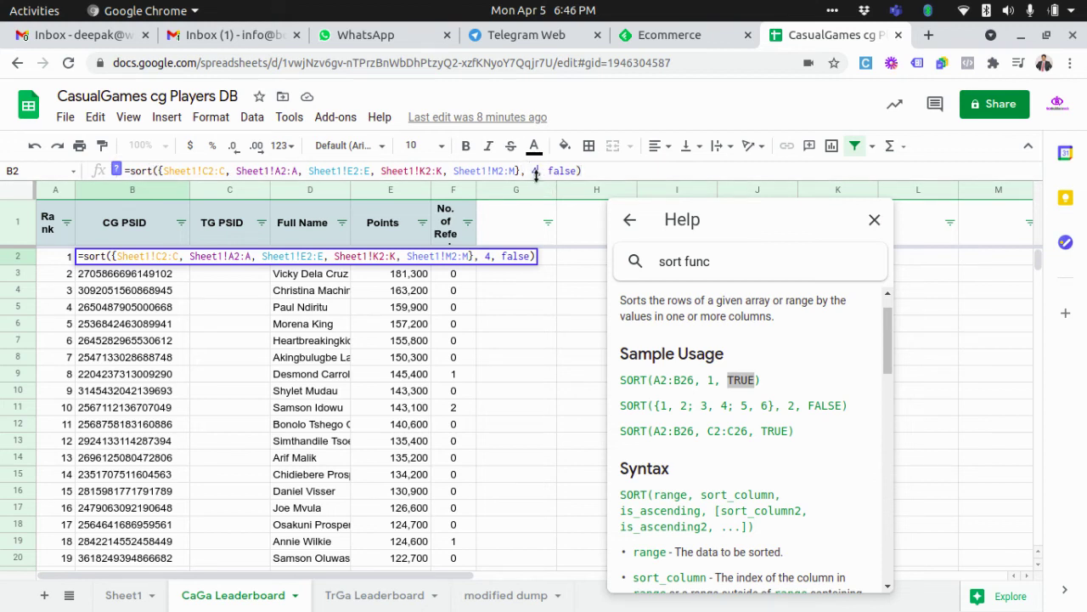
double_click(572, 172)
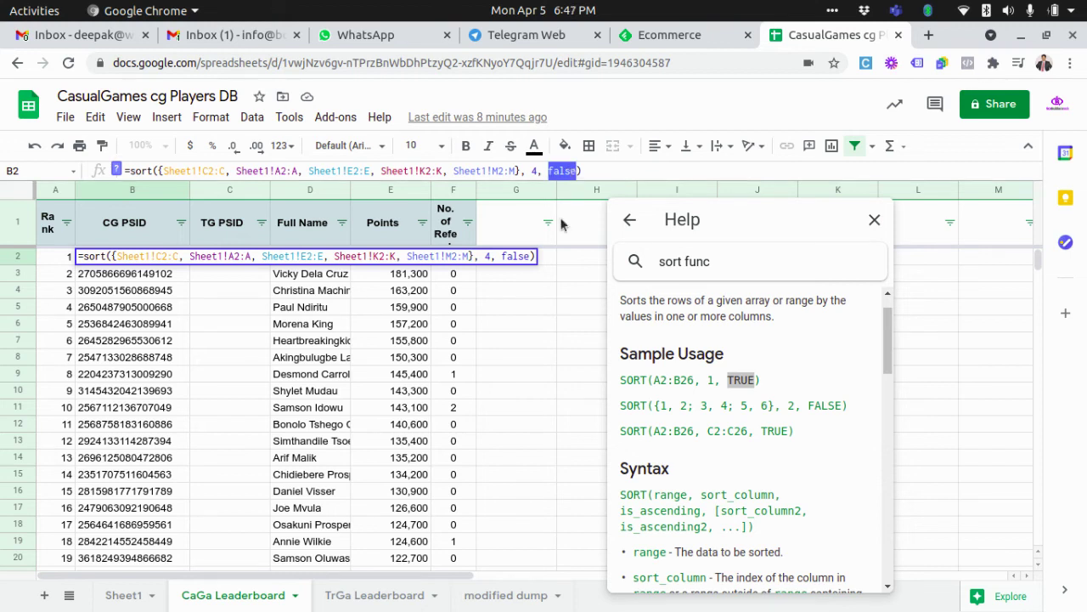
left_click(574, 171)
key("Return")
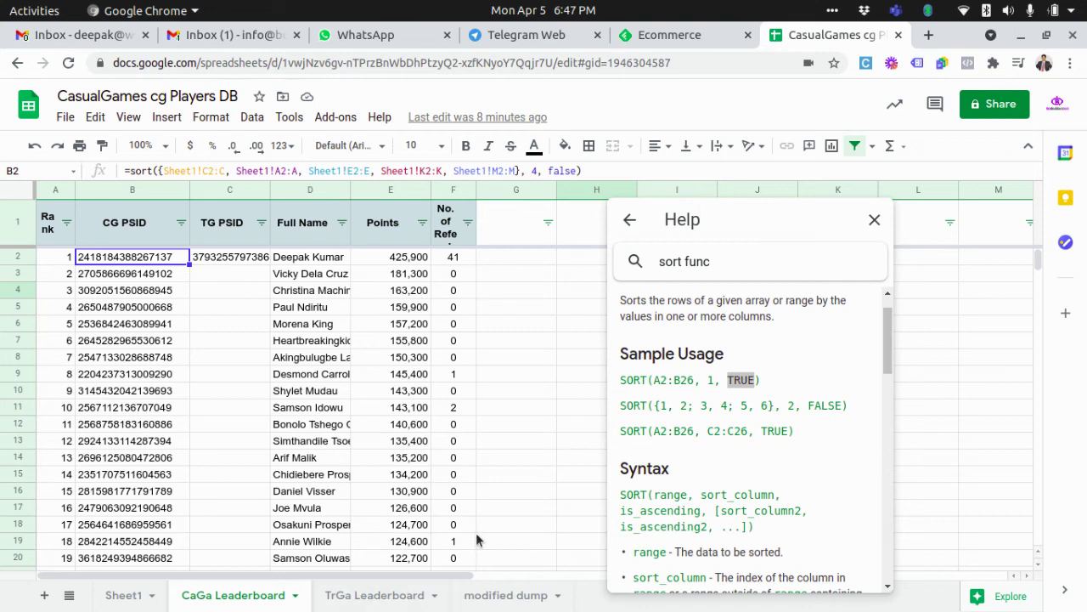
Switch to the menu - Leaderboard flow and examine Action #1's Google Sheets dynamic gallery setup, including its worksheet, card fields and pagination card.
key("alt+Tab")
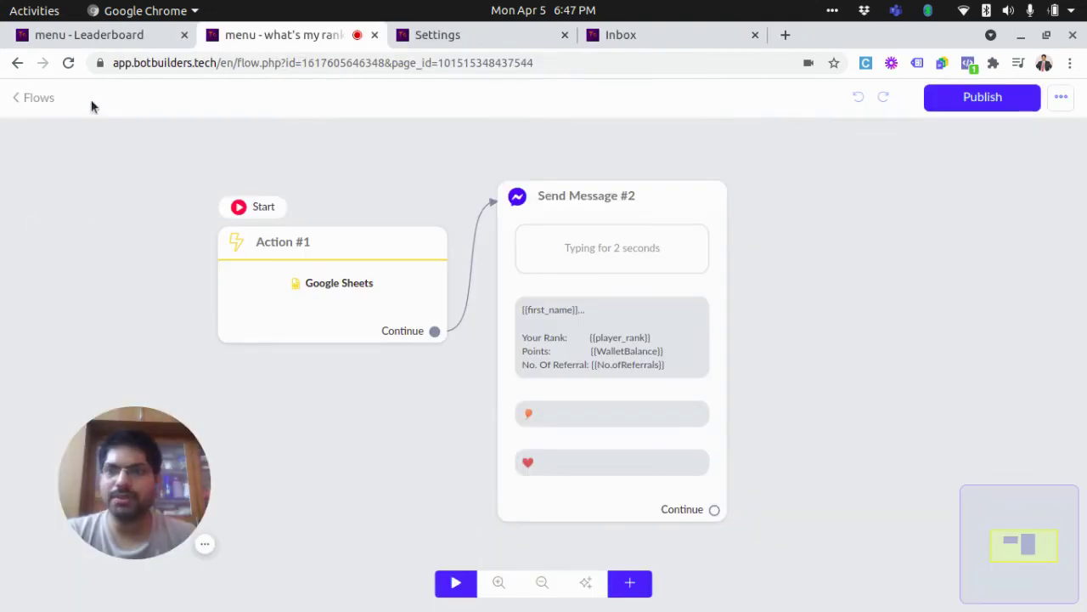
left_click(117, 38)
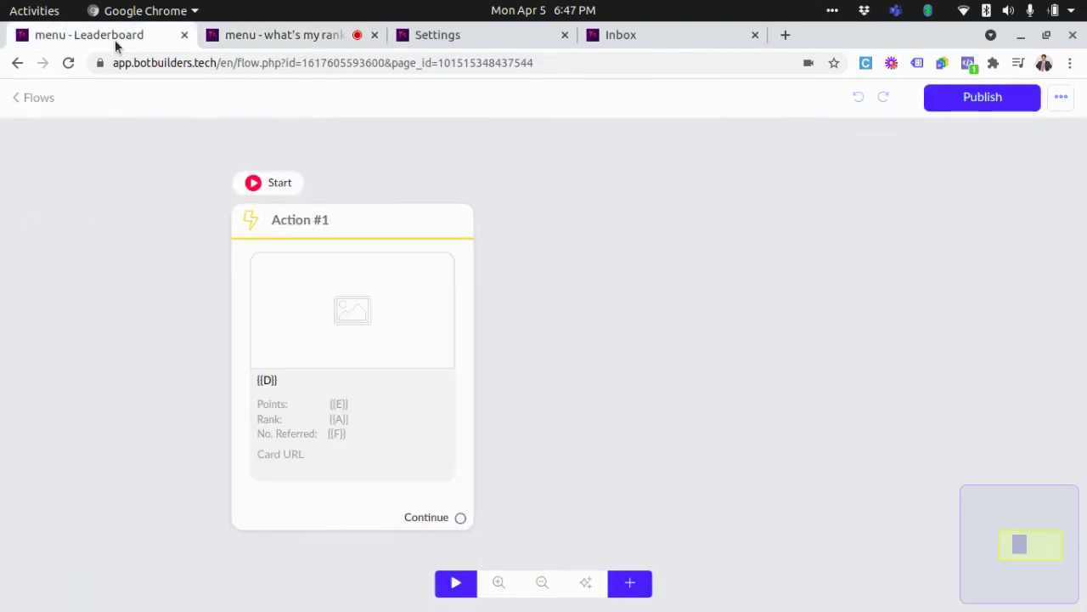
left_click(432, 237)
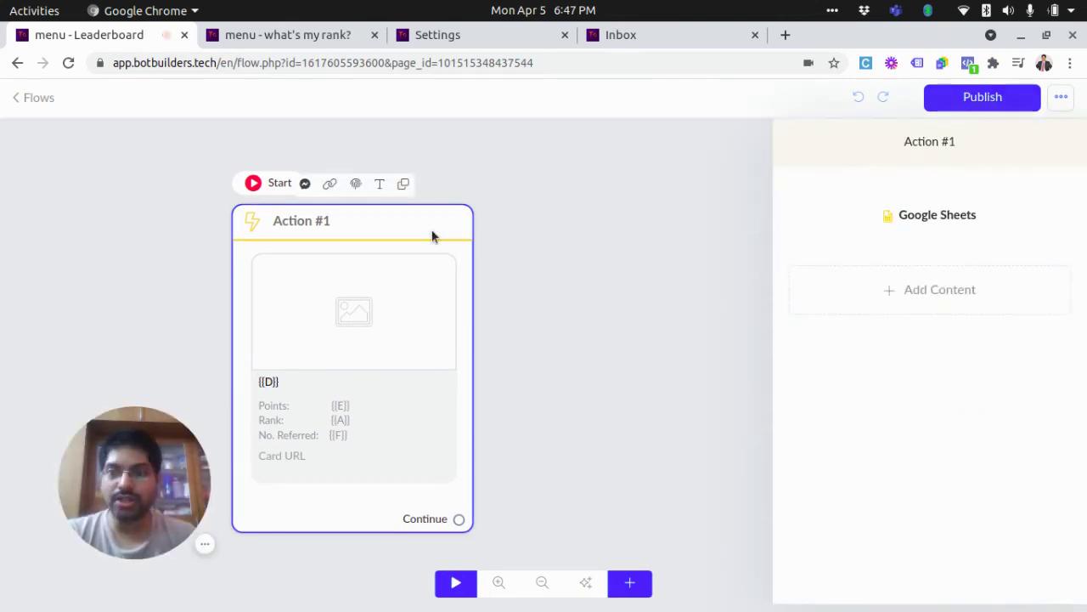
left_click(958, 224)
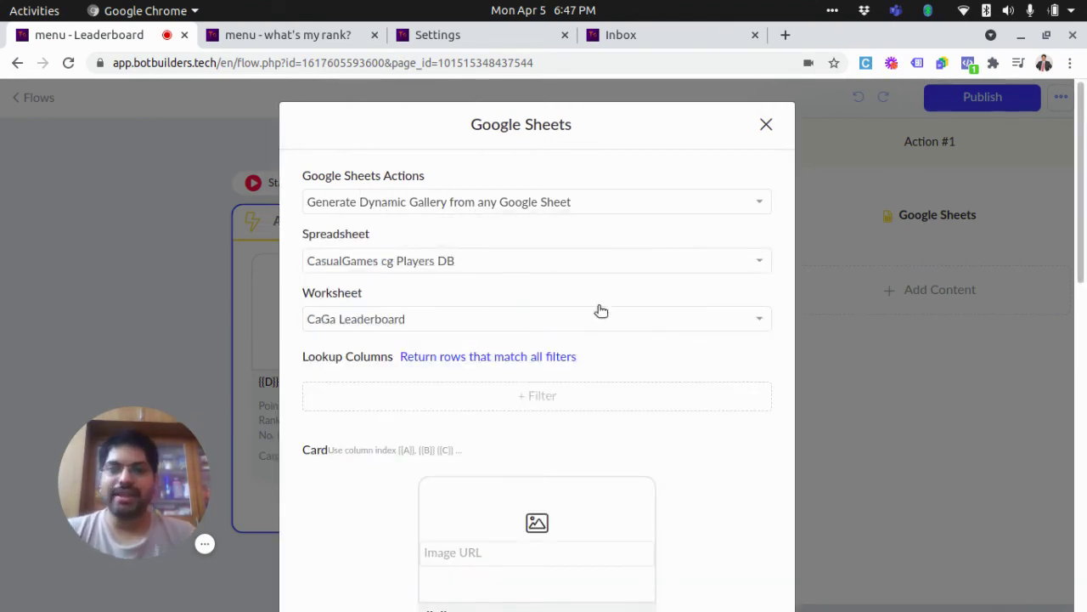
scroll(670, 395, "down", 2)
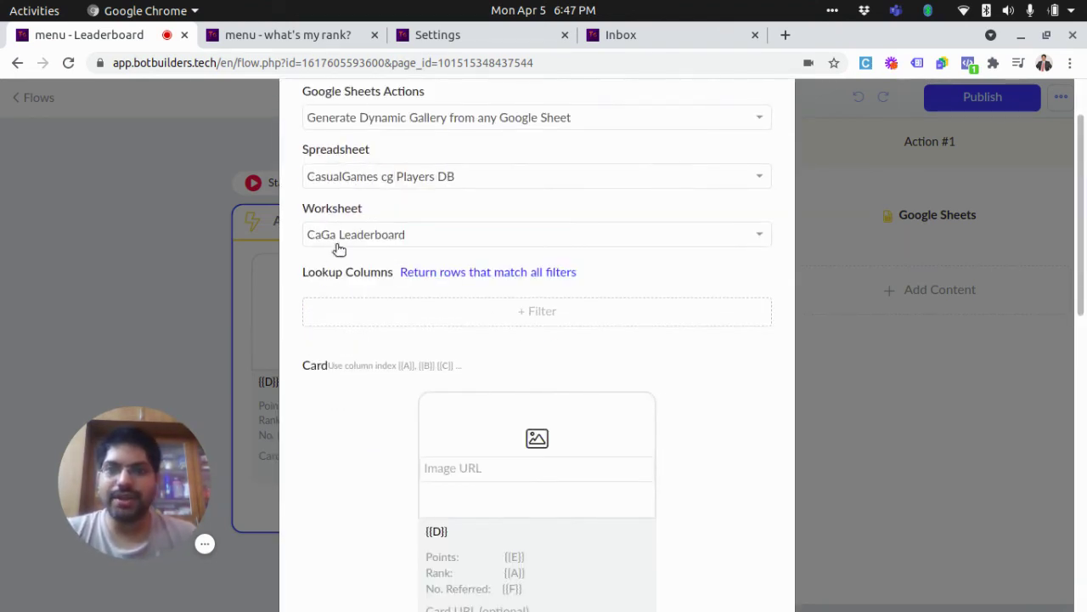
scroll(338, 248, "down", 5)
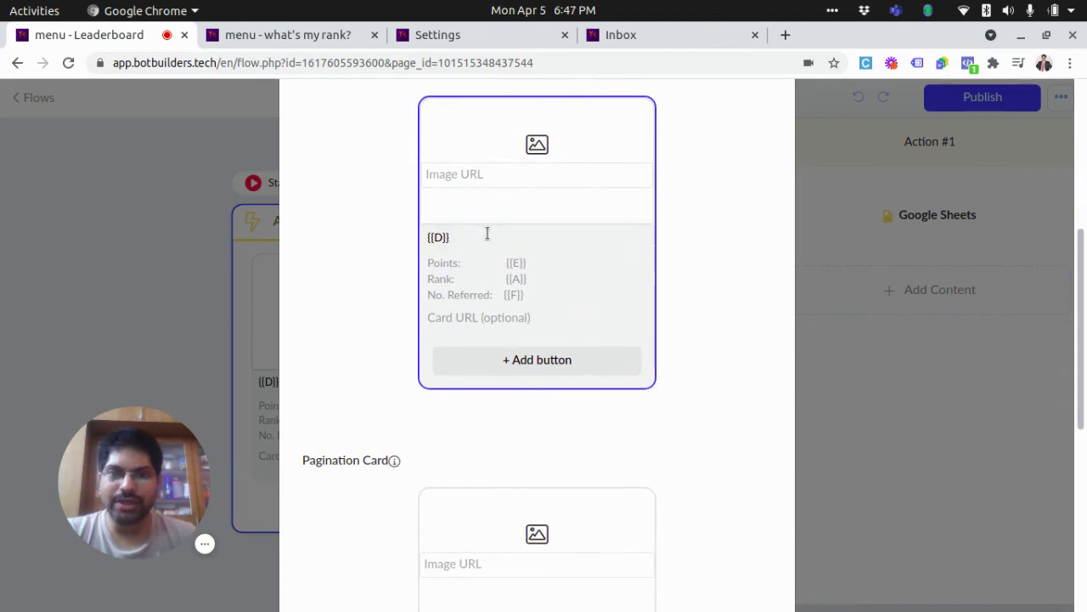
scroll(713, 439, "down", 3)
scroll(714, 437, "up", 2)
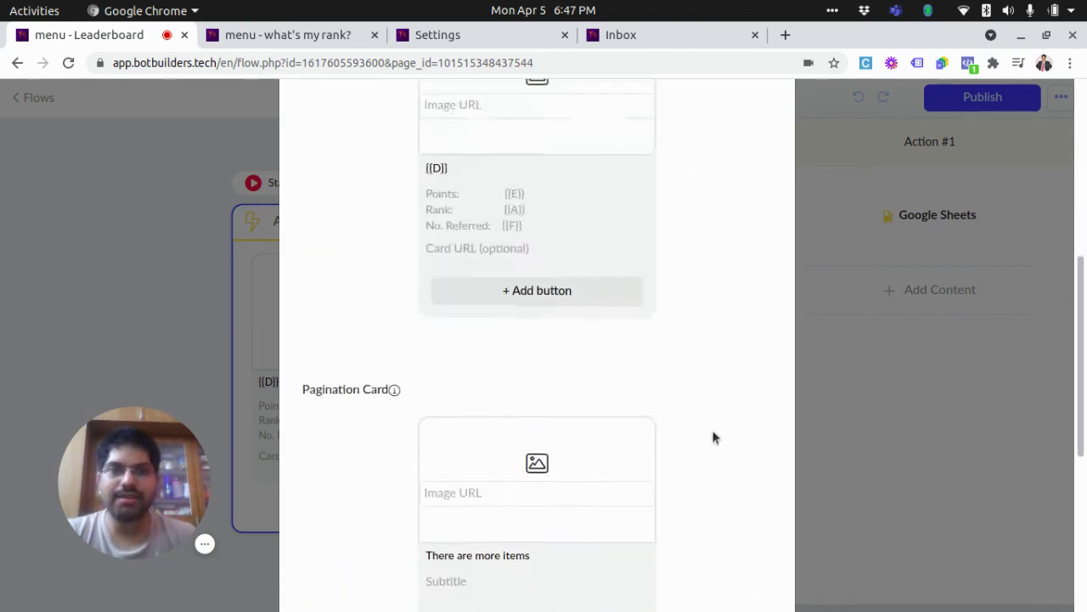
scroll(714, 438, "up", 5)
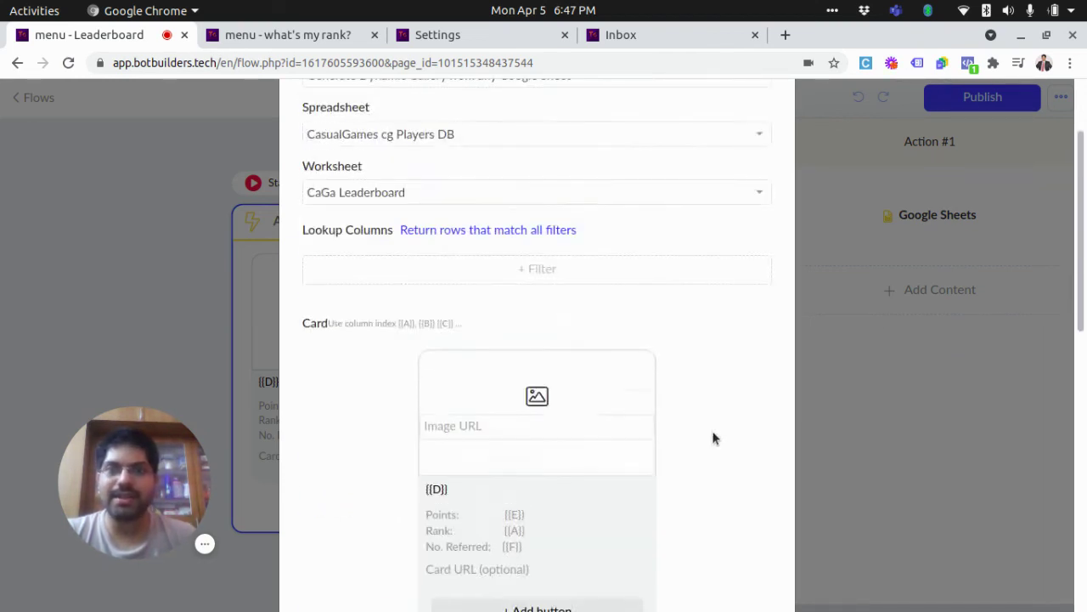
Open the TriviaGames bot's general settings and bring up the Bot Persistent Menu for editing.
left_click(485, 38)
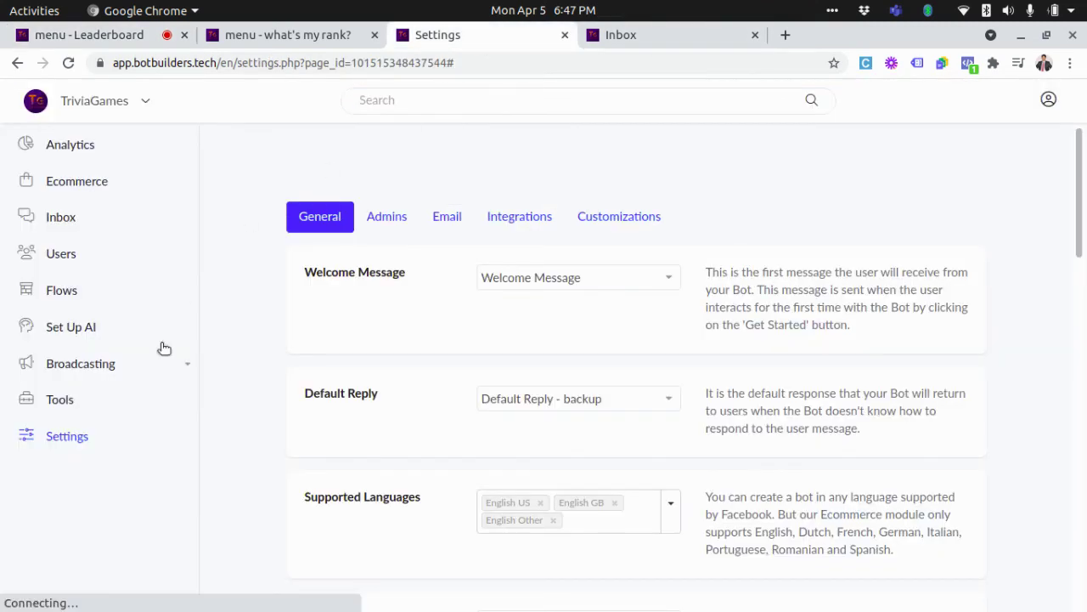
left_click(41, 437)
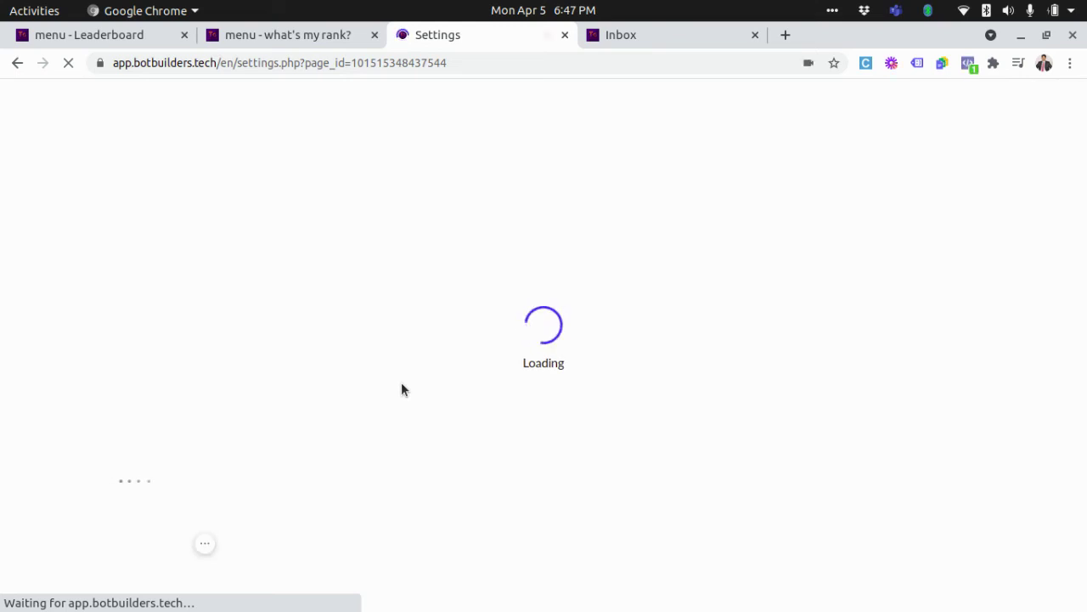
scroll(384, 438, "down", 6)
scroll(383, 446, "down", 5)
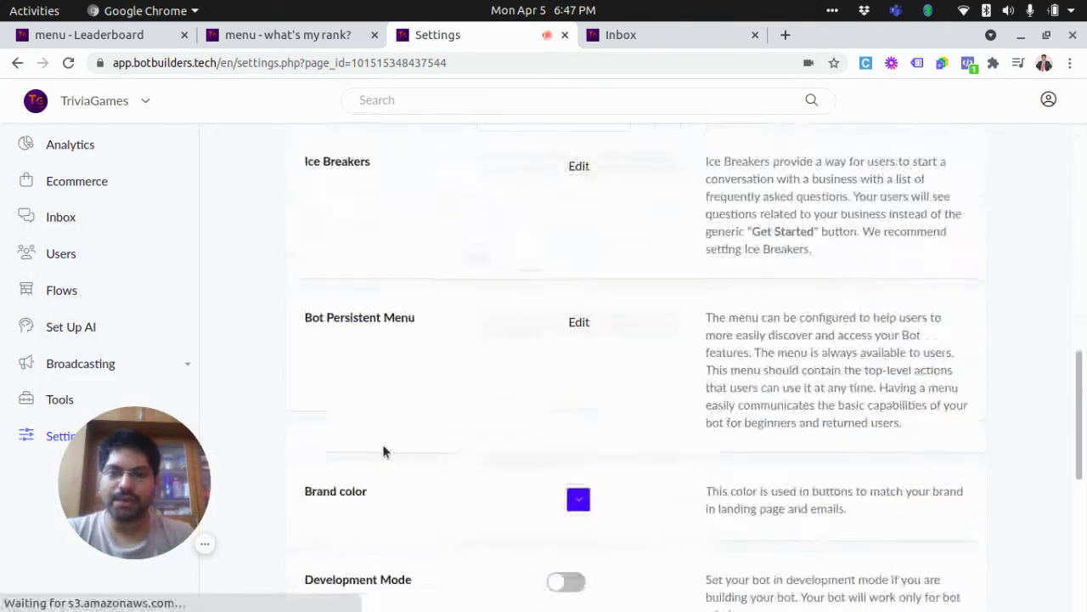
left_click(617, 239)
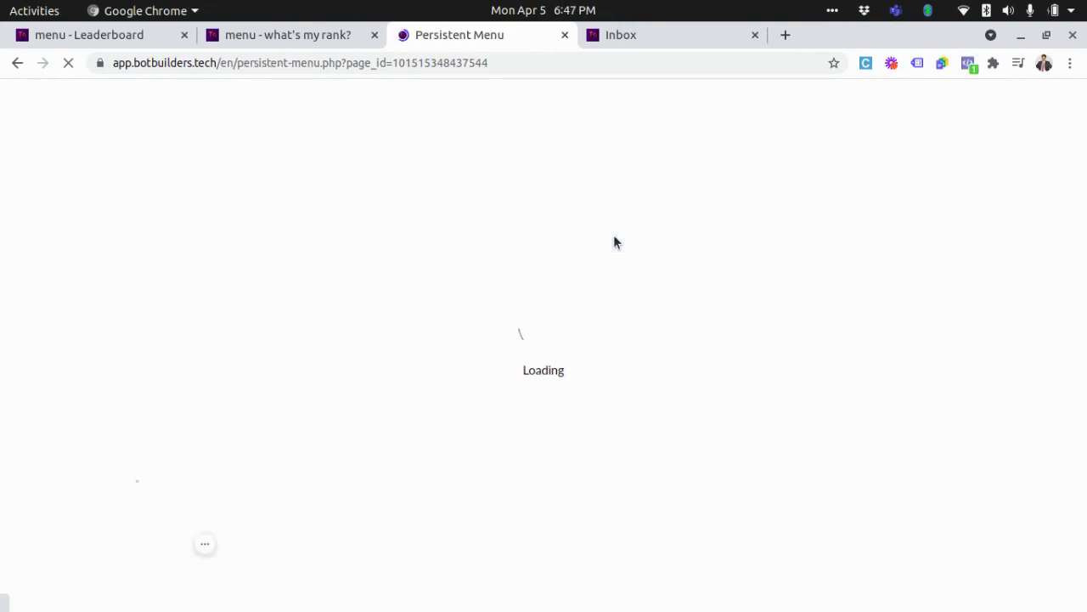
scroll(883, 363, "down", 3)
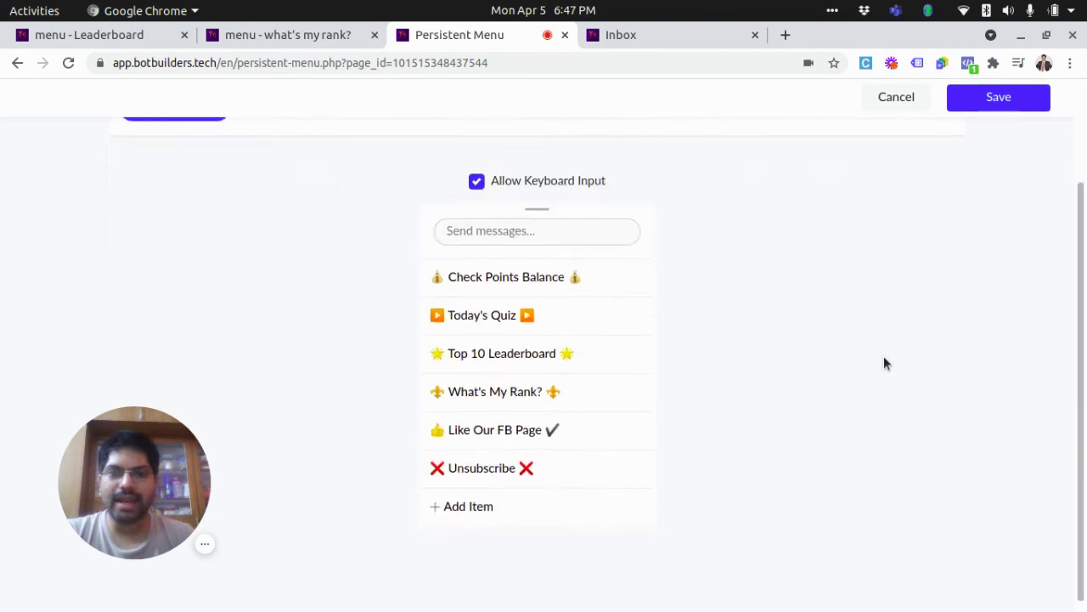
Check which flows the Top 10 Leaderboard and What's My Rank? menu items start, cancelling both item editors.
left_click(503, 360)
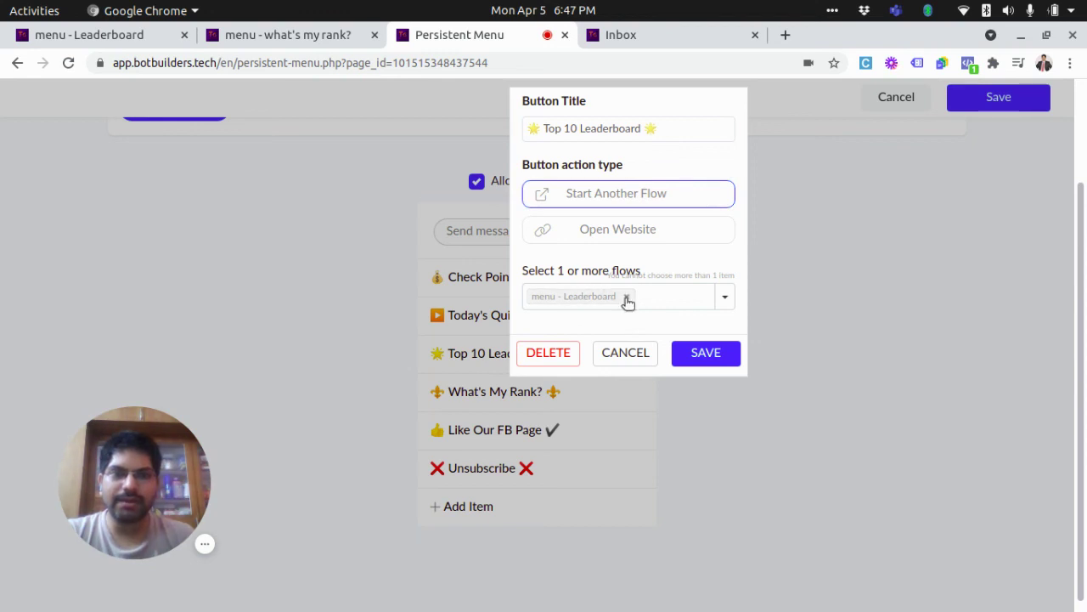
left_click(629, 396)
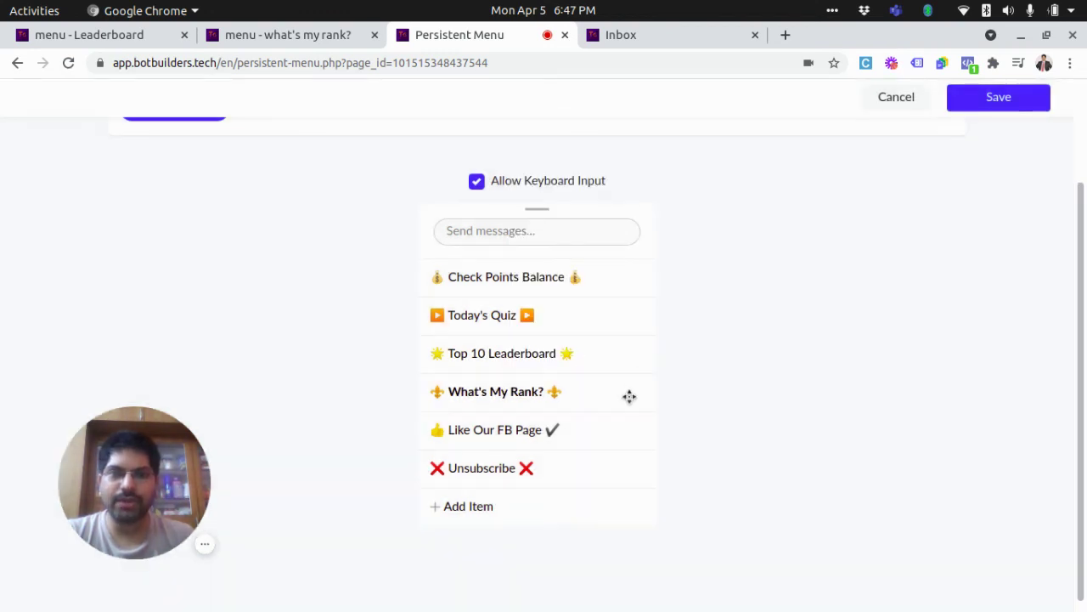
left_click(503, 393)
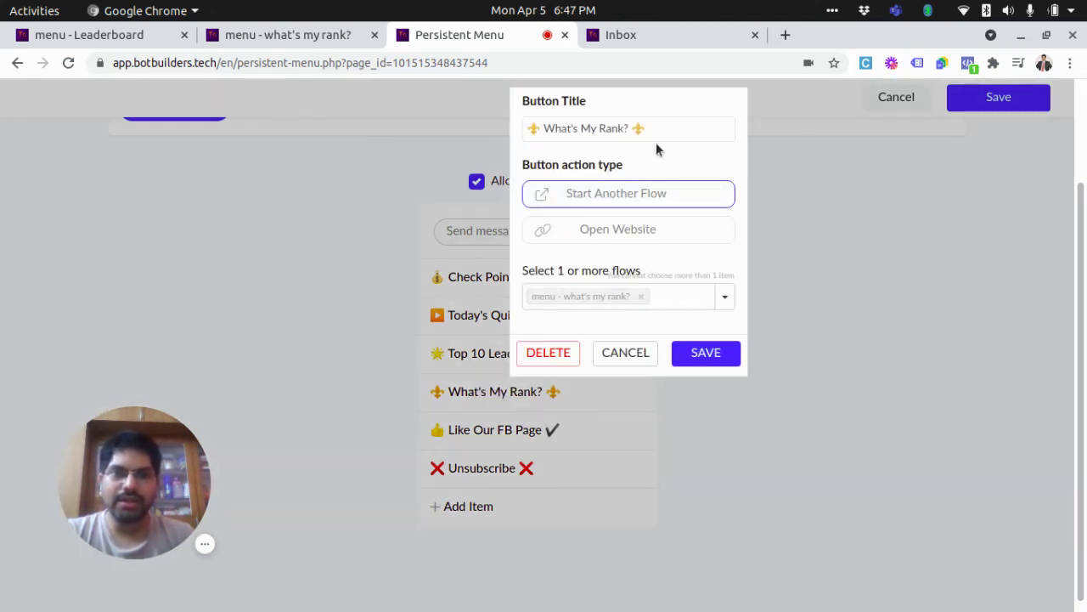
left_click(629, 357)
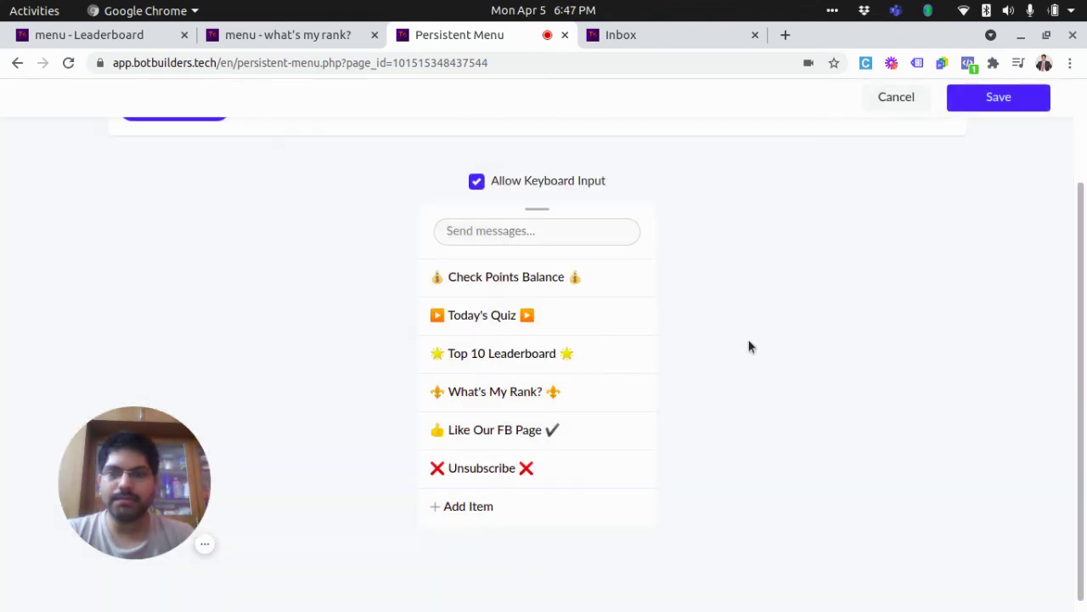